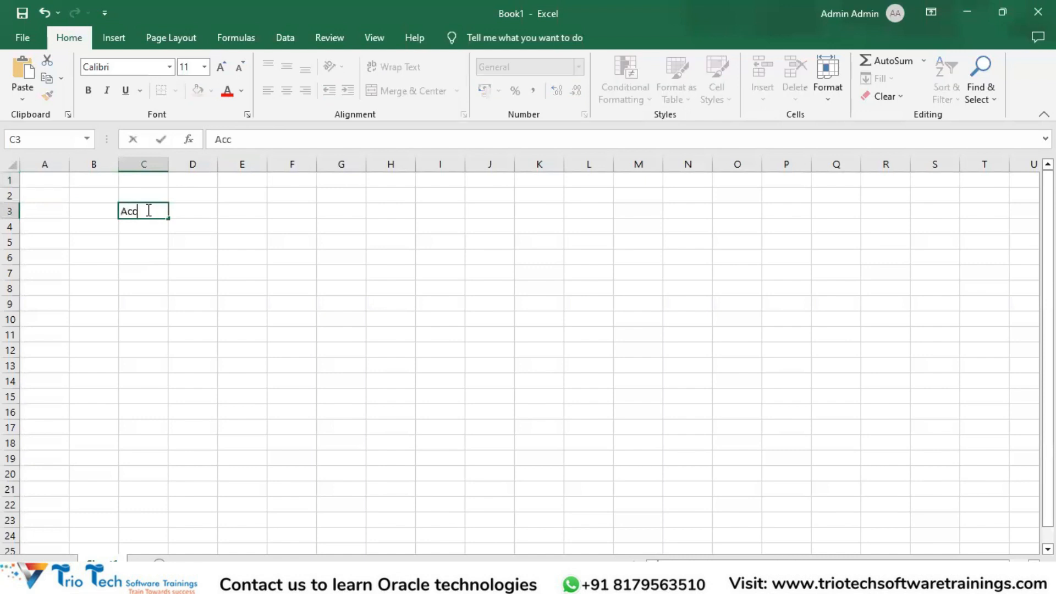
# Enter the heading "Accounts Payable Functions" in cell C3
pyautogui.write('ayab')
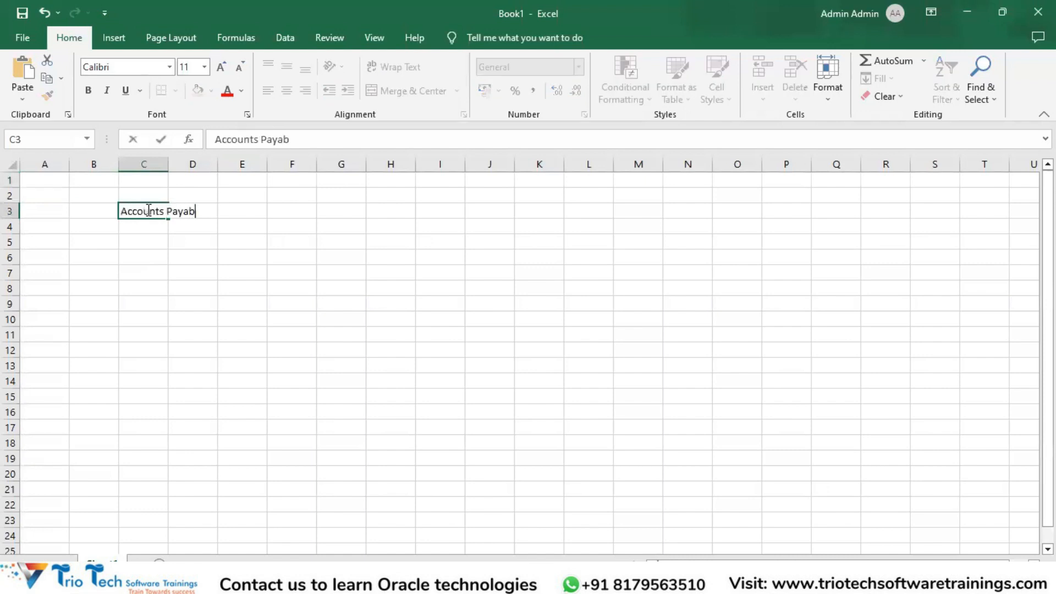
pyautogui.write('le Functions')
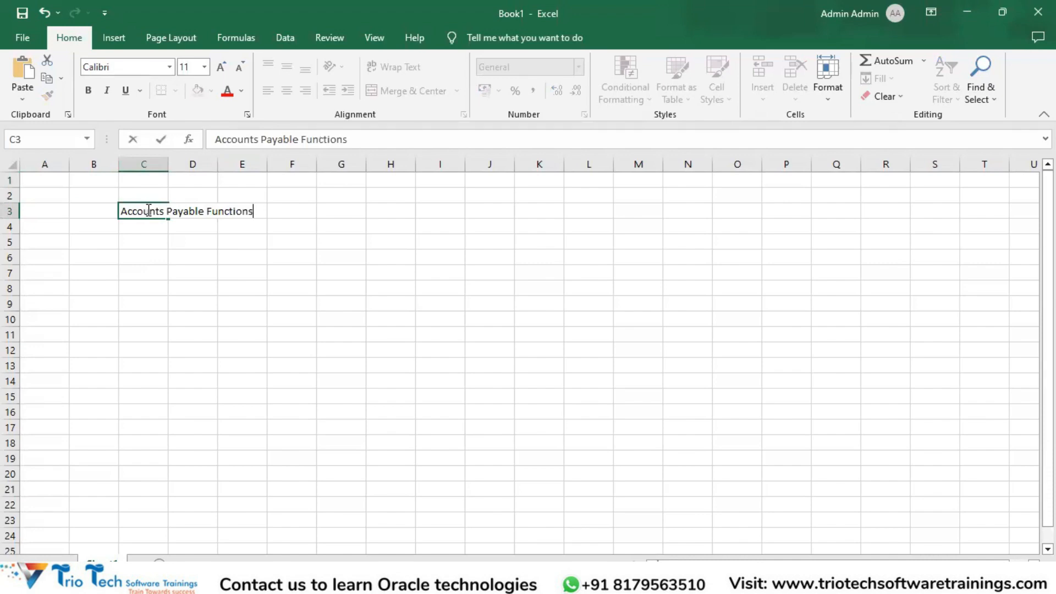
pyautogui.press('Return')
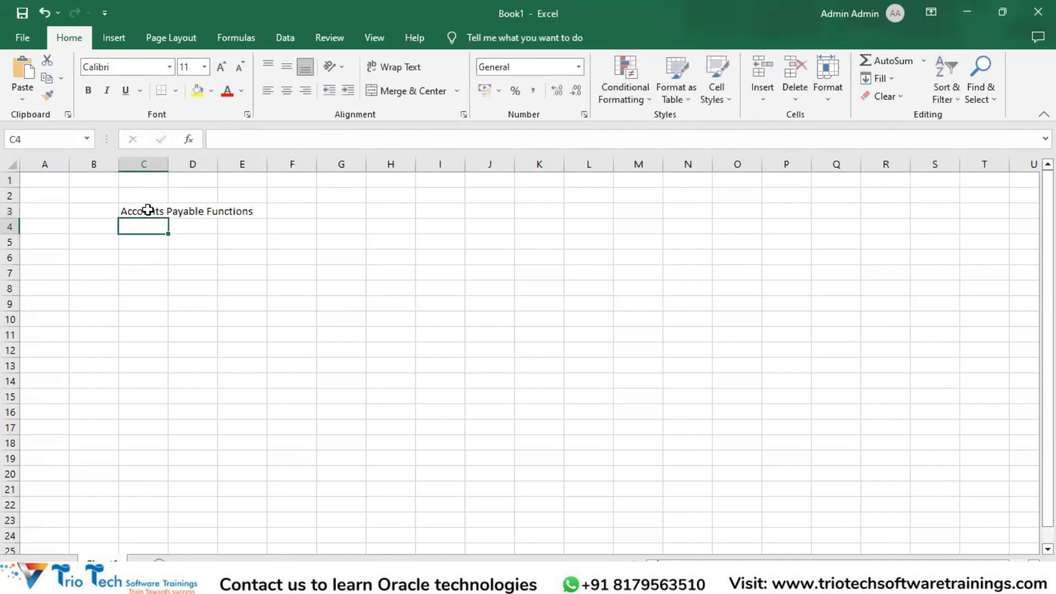
# Enter "Accounts Payable Accountant" in cell D5, below the heading
pyautogui.press('Down')
pyautogui.press('Down')
pyautogui.press('Down')
pyautogui.press('Up')
pyautogui.press('Up')
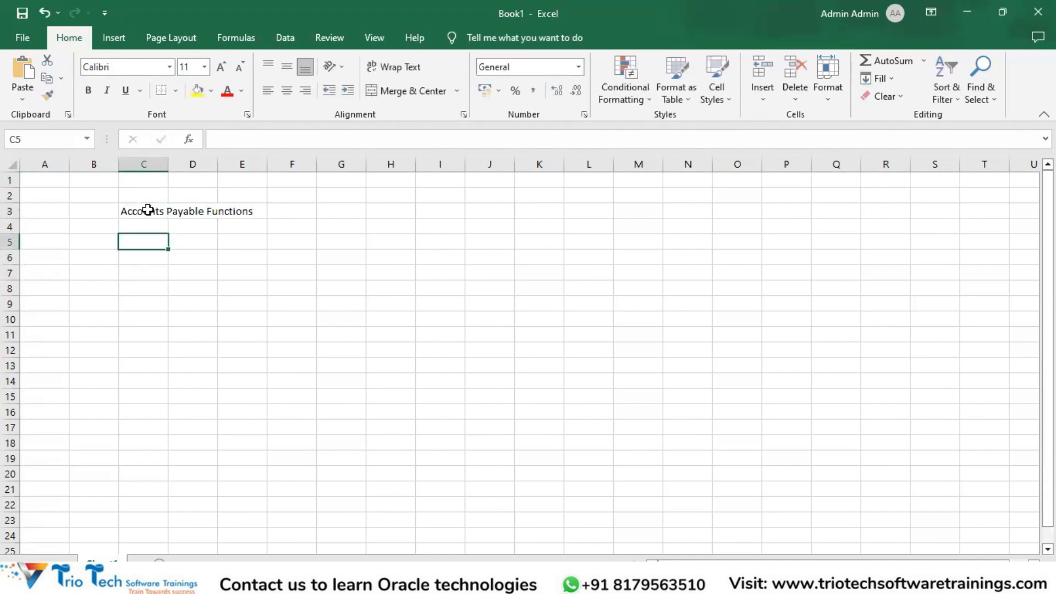
pyautogui.press('Right')
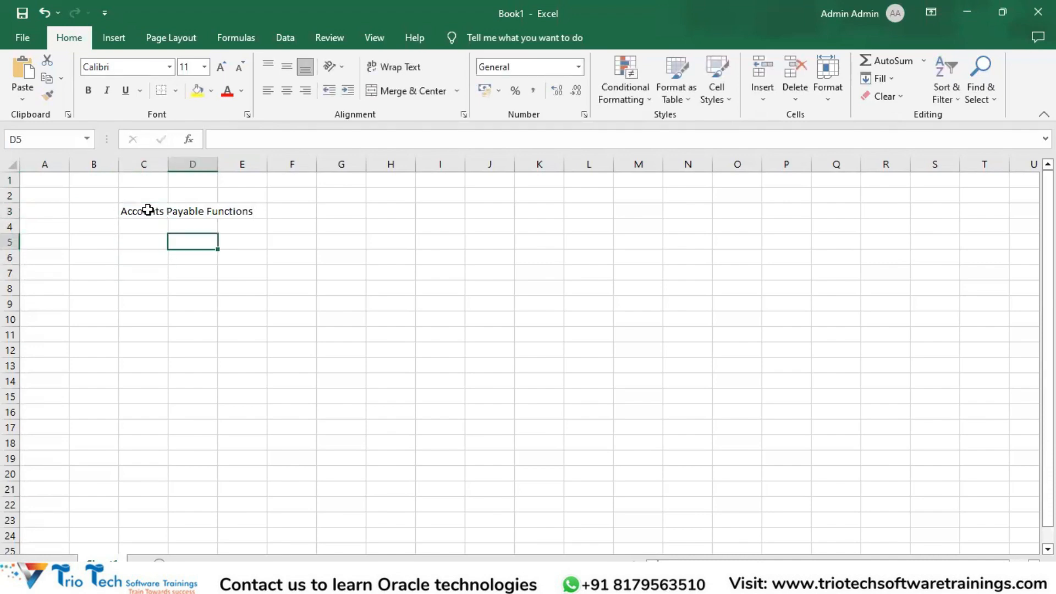
pyautogui.write('Accoun')
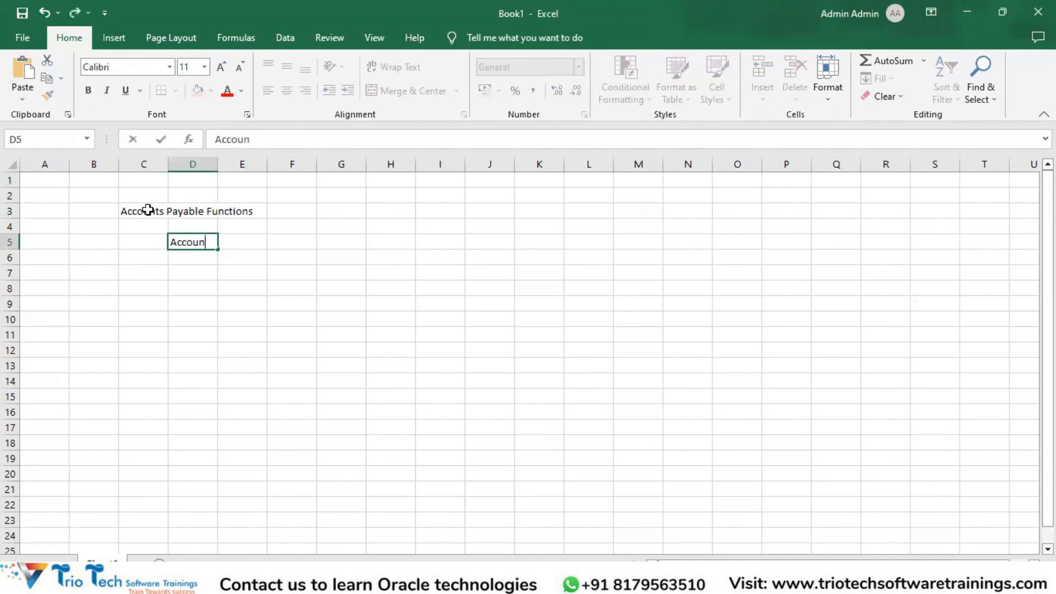
pyautogui.write('ts Payable Accoutn')
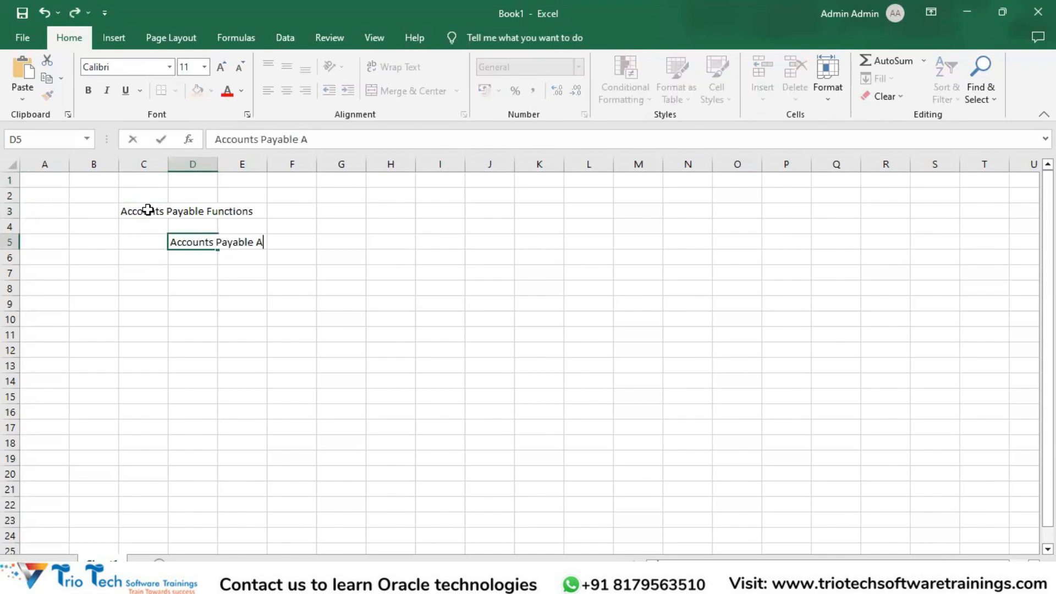
pyautogui.press('BackSpace')
pyautogui.press('BackSpace')
pyautogui.write('ntant')
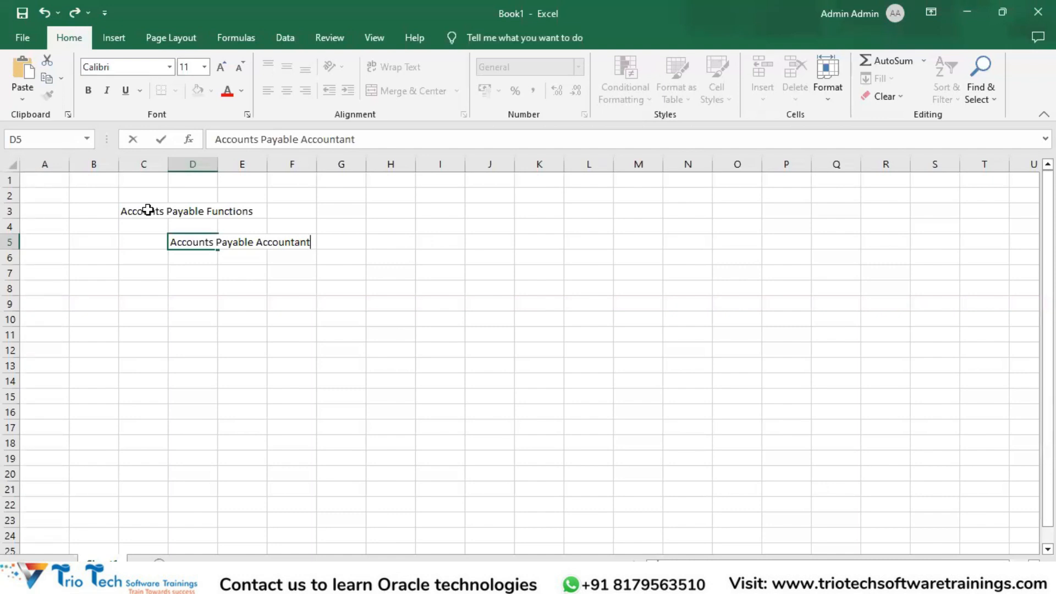
pyautogui.press('Return')
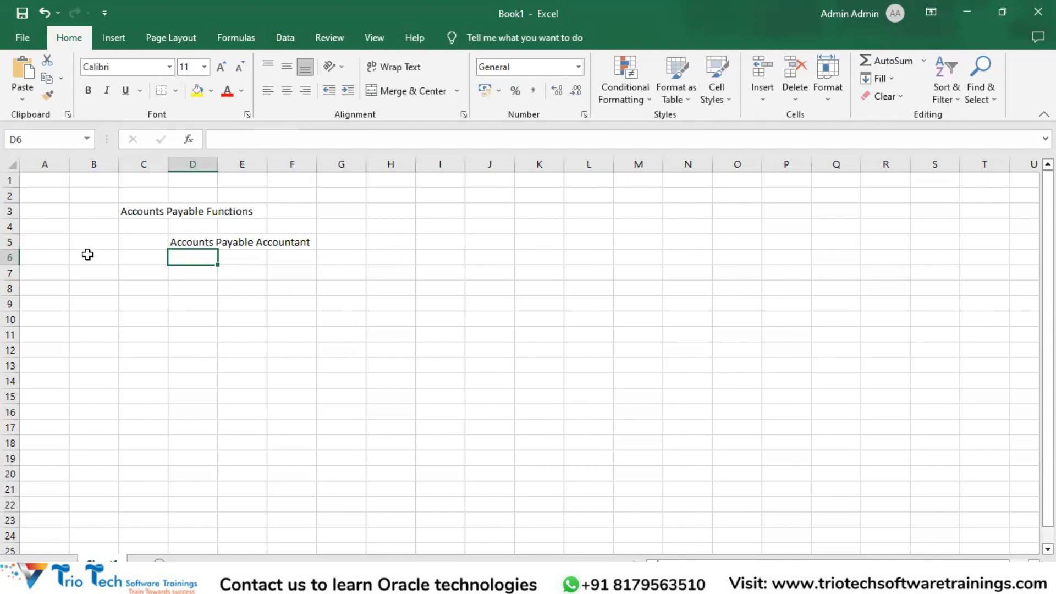
# Enter the employee's first name in cell A5
pyautogui.click(47, 243)
pyautogui.write('Jenny')
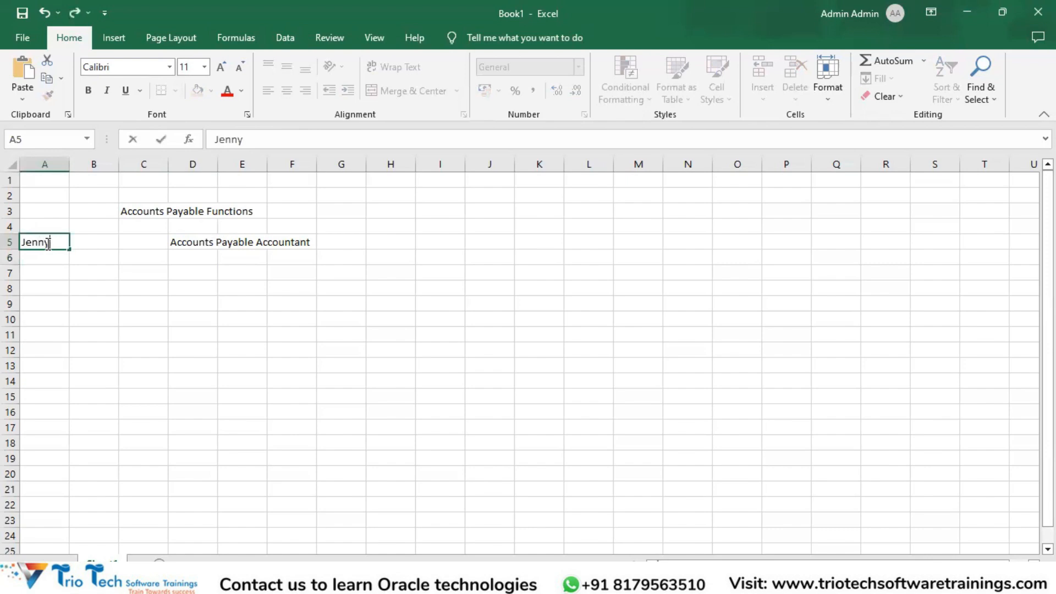
pyautogui.press('Return')
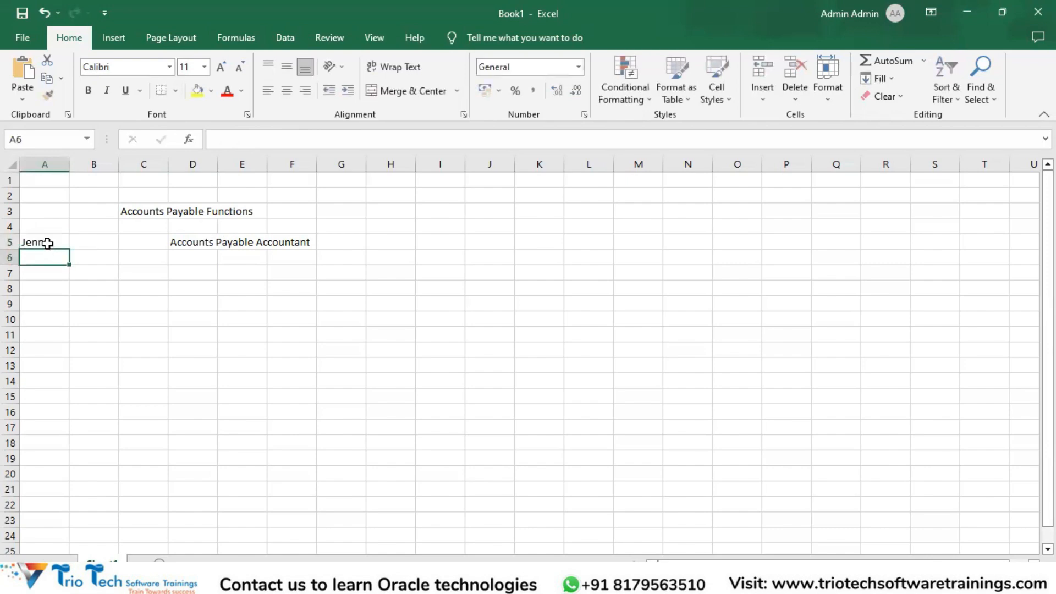
# Enter the label "User id" in cell B4, diagonally above the employee's name
pyautogui.click(47, 243)
pyautogui.press('Tab')
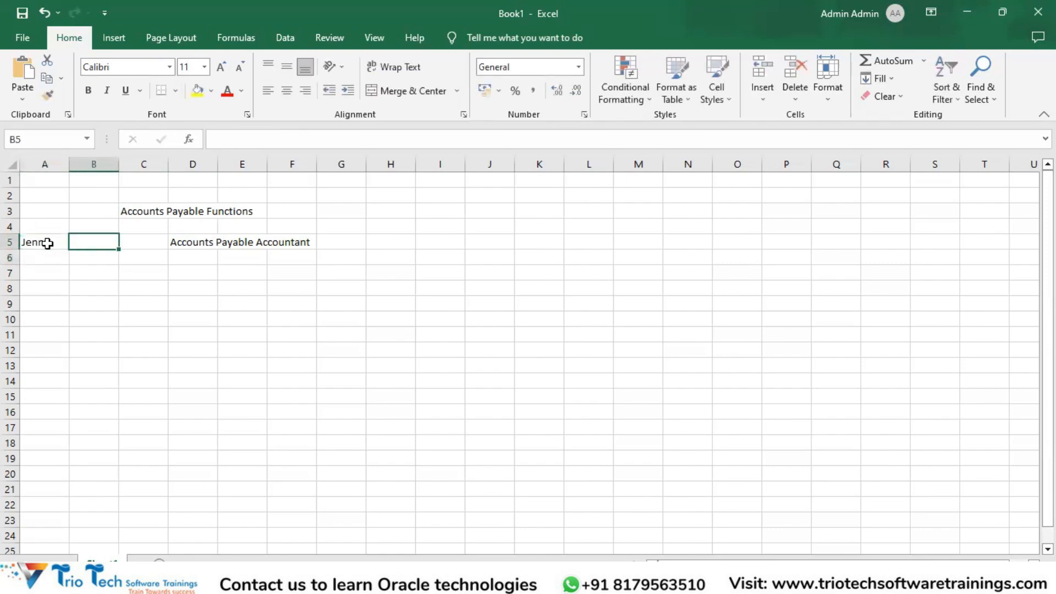
pyautogui.click(48, 243)
pyautogui.press('Tab')
pyautogui.press('Up')
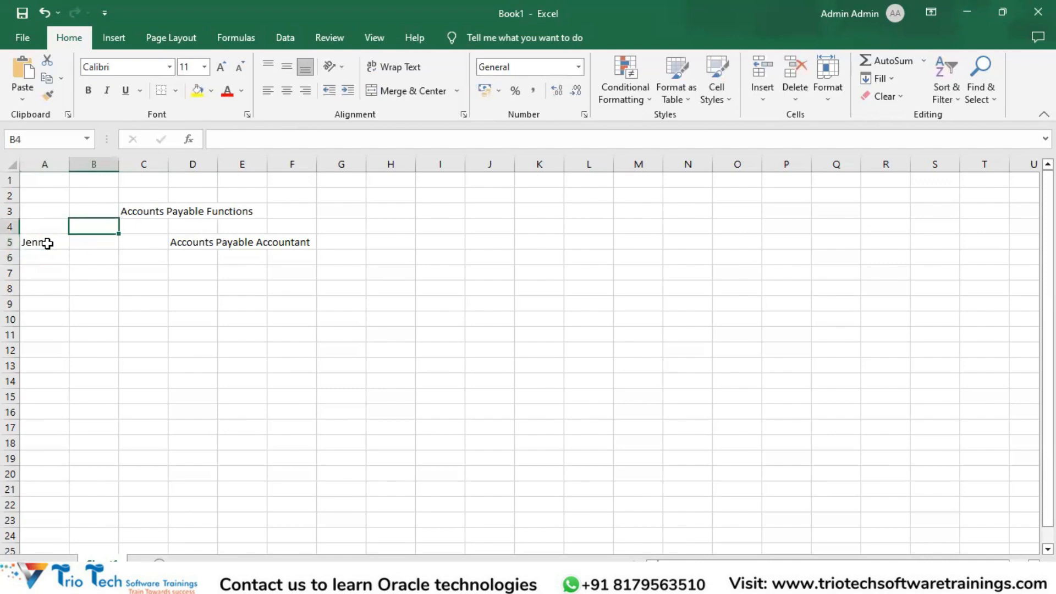
pyautogui.write('User id')
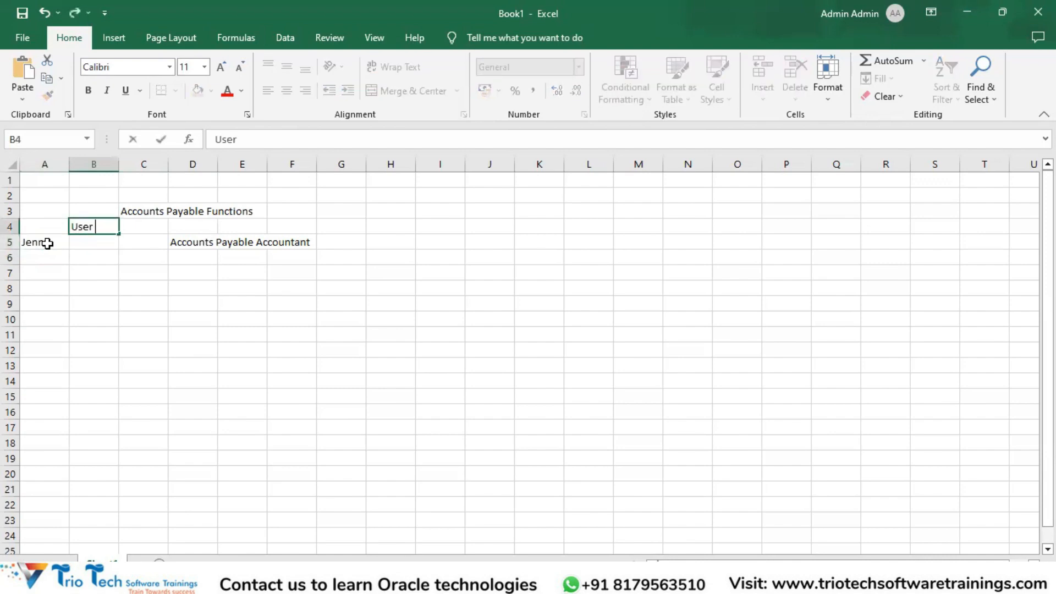
pyautogui.press('Return')
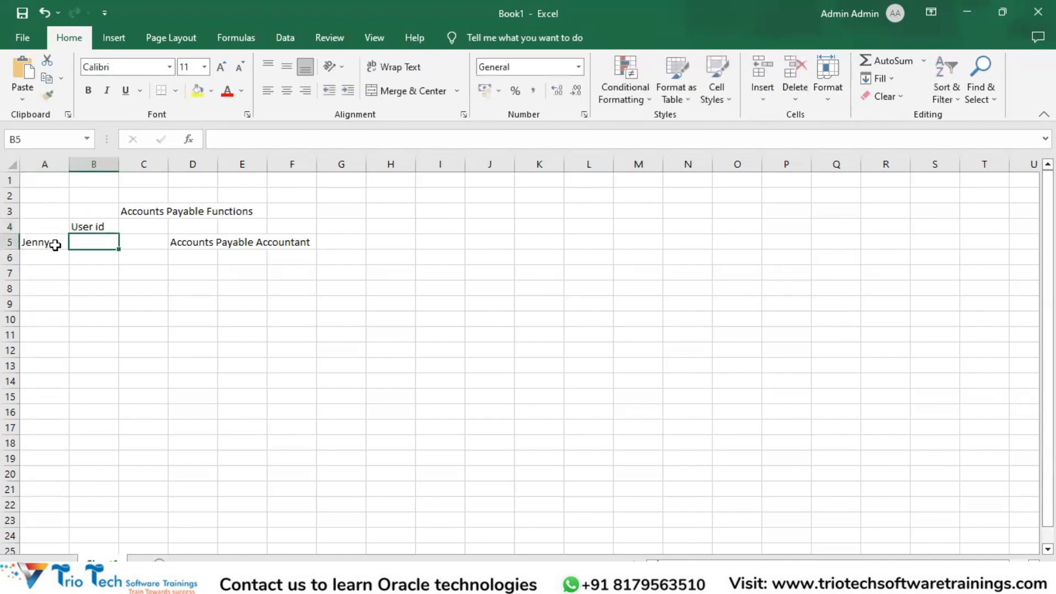
# Move the "User id" label from B4 down to B5, beside the employee's name
pyautogui.click(53, 245)
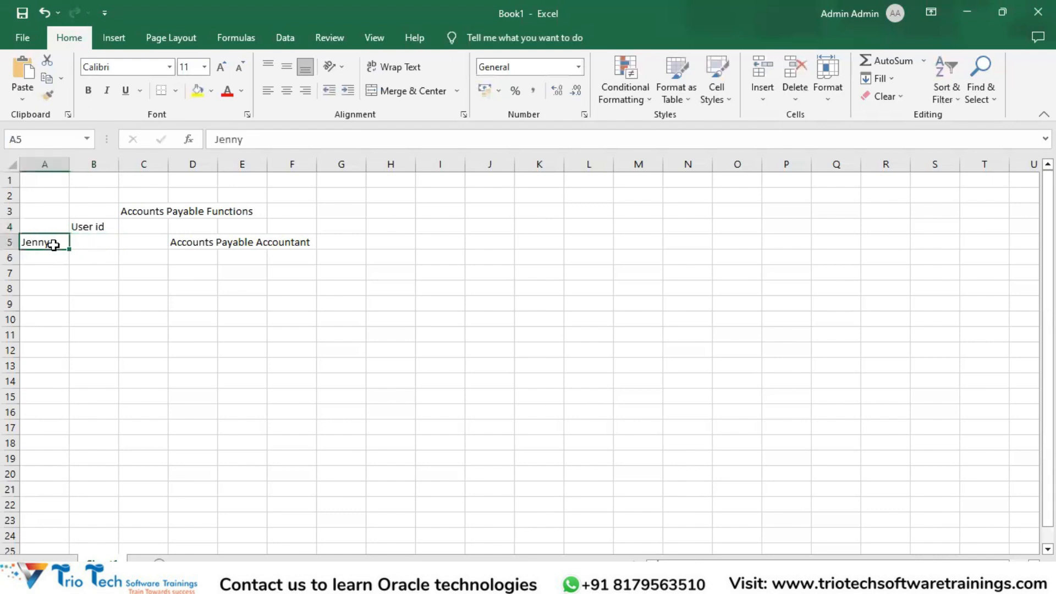
pyautogui.click(111, 248)
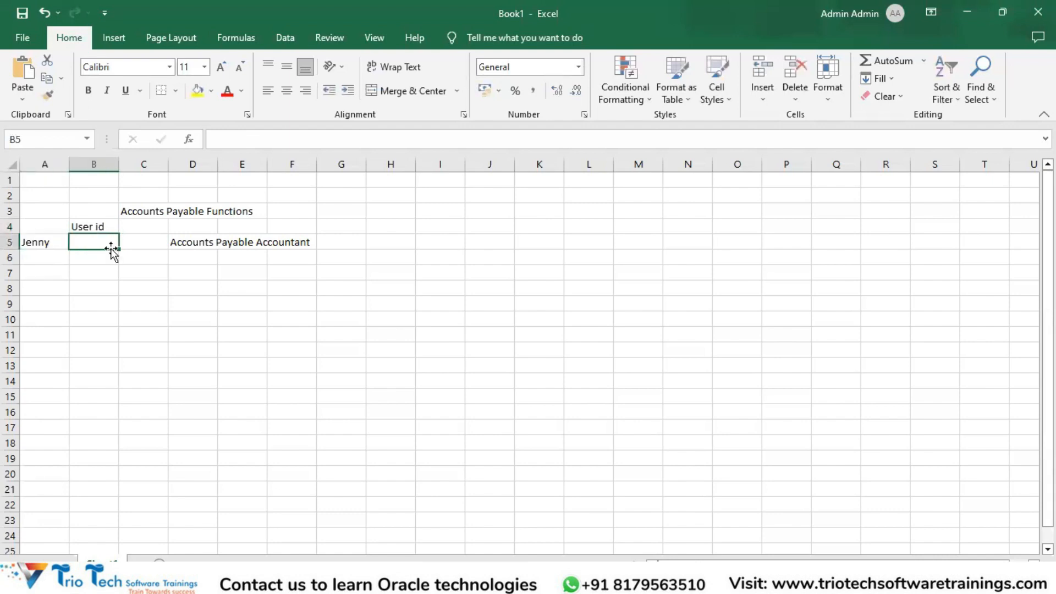
pyautogui.click(125, 240)
pyautogui.click(94, 230)
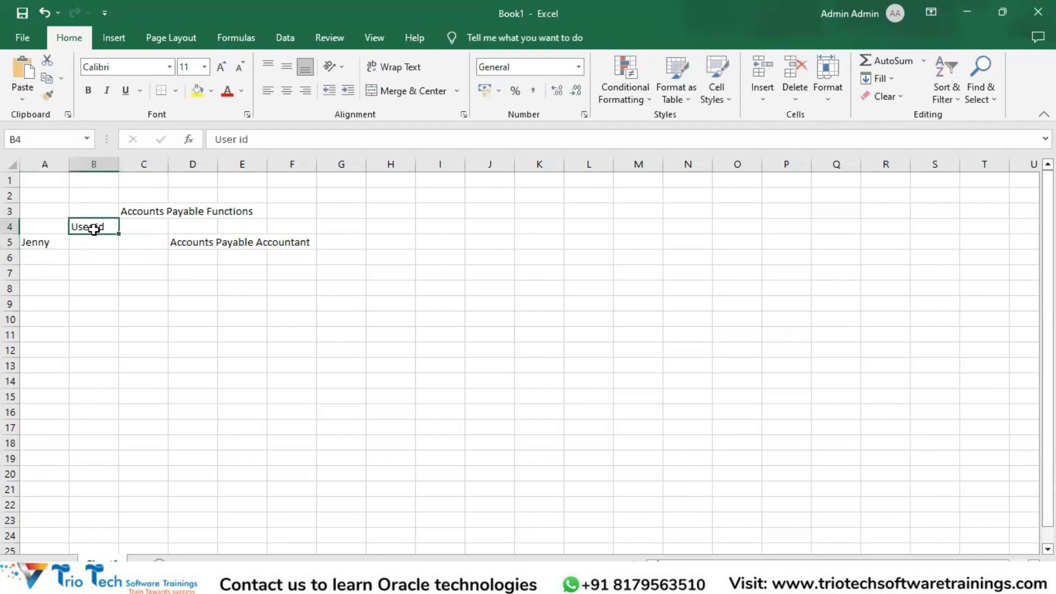
pyautogui.press('Down')
pyautogui.hotkey('ctrl', 'c')
pyautogui.press('Down')
pyautogui.press('Up')
pyautogui.press('Down')
pyautogui.press('Up')
pyautogui.hotkey('ctrl', 'v')
pyautogui.press('Up')
pyautogui.press('Delete')
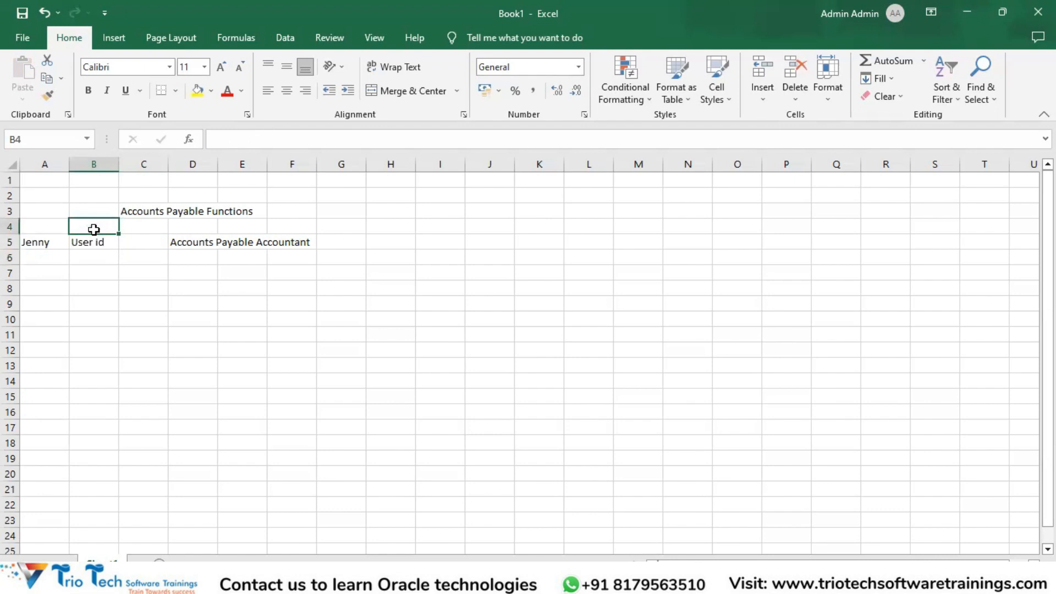
# Enter "Roles" in cell A6 and "Employee" in cell A7, below the employee's name
pyautogui.press('Down')
pyautogui.press('Down')
pyautogui.press('Left')
pyautogui.write('Ro')
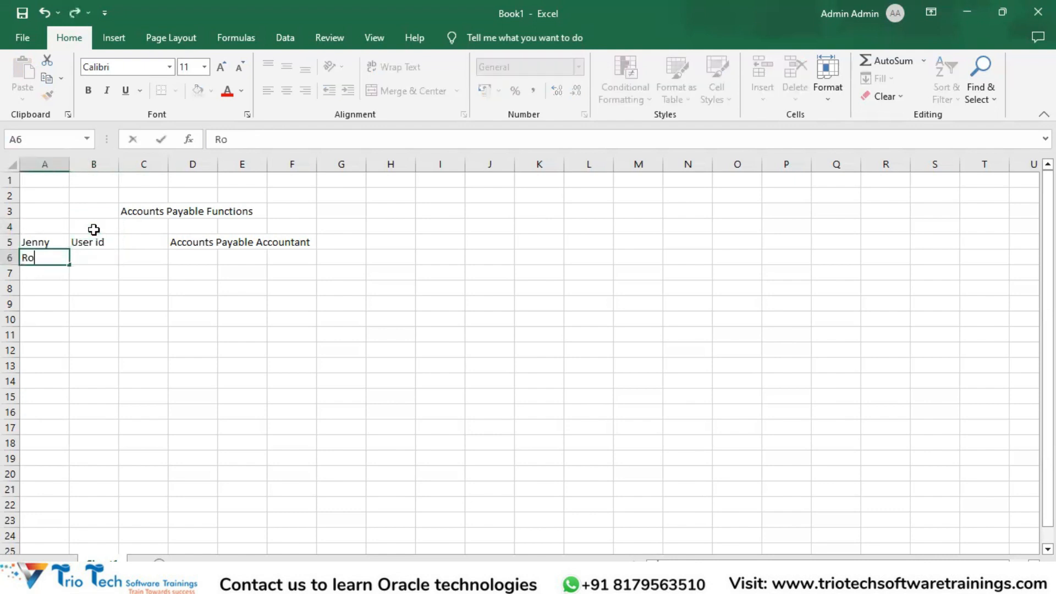
pyautogui.write('les')
pyautogui.press('Return')
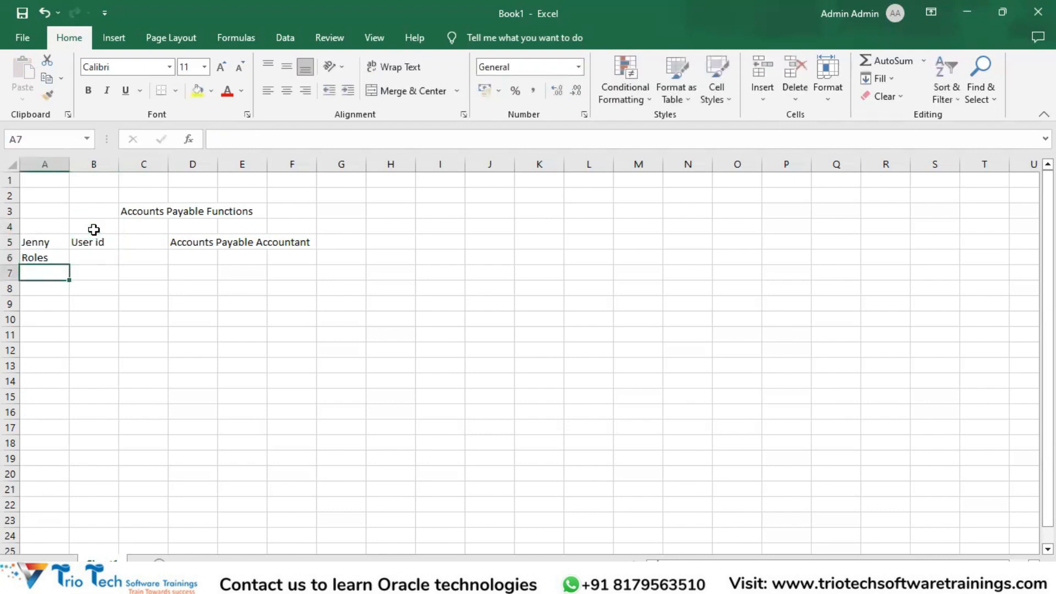
pyautogui.write('Employee')
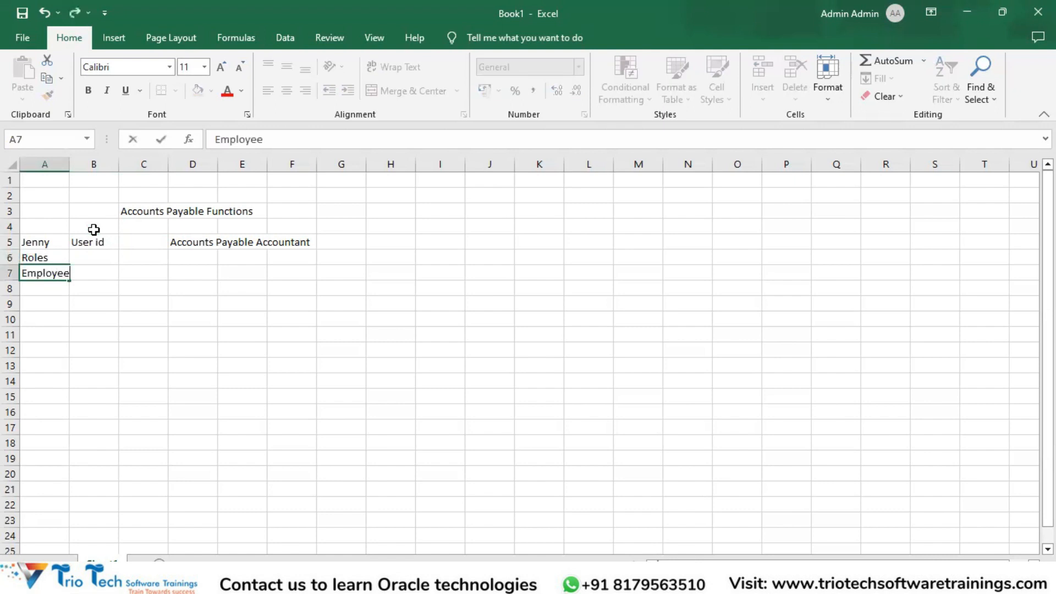
pyautogui.press('Return')
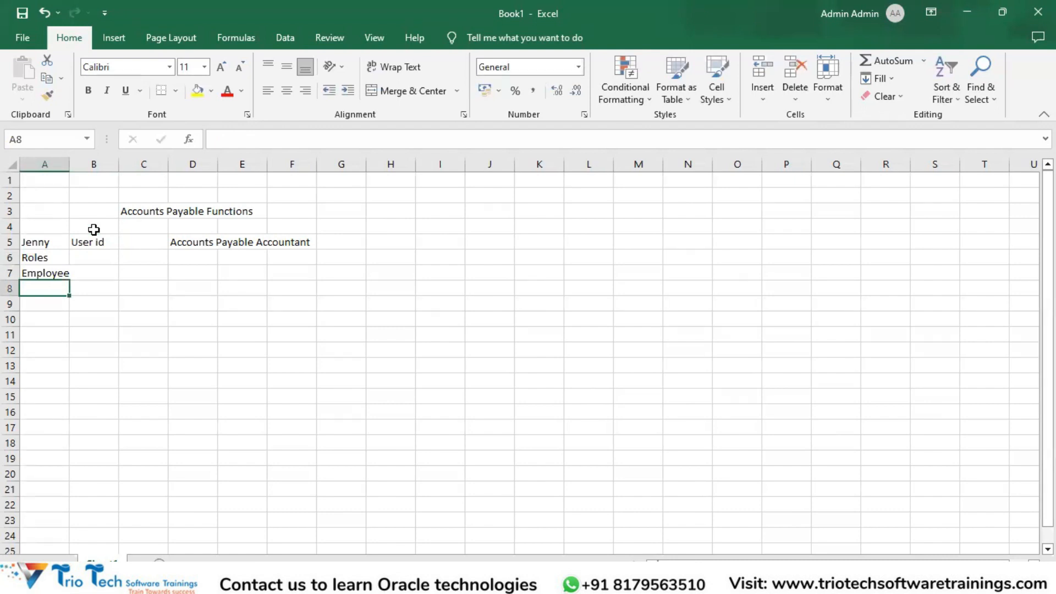
pyautogui.press('Up')
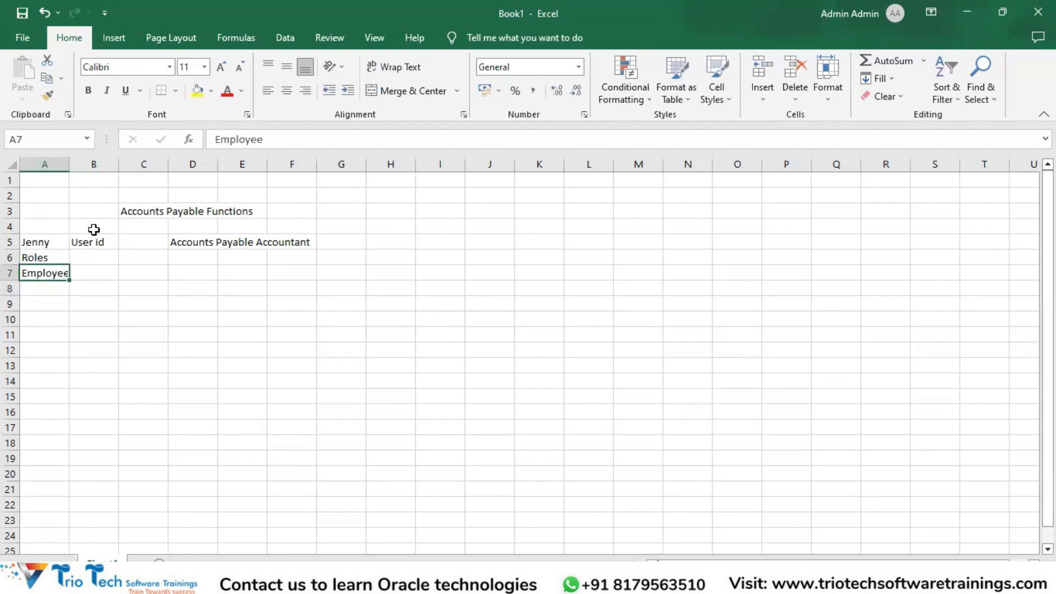
pyautogui.press('Down')
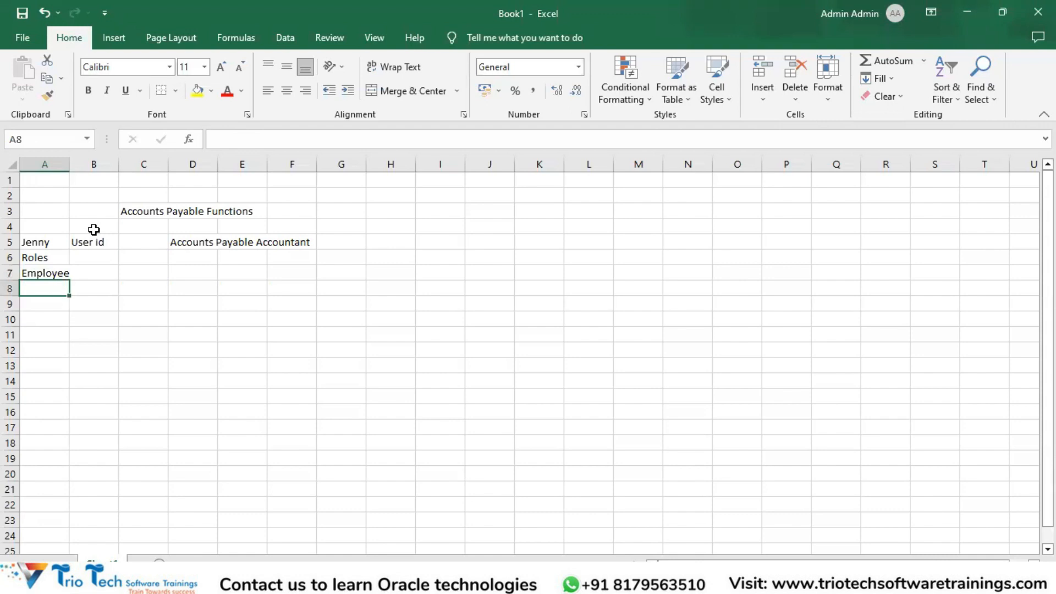
# Add "Account Payable Accountant Role" to the roles list in cell A8
pyautogui.write('Acc')
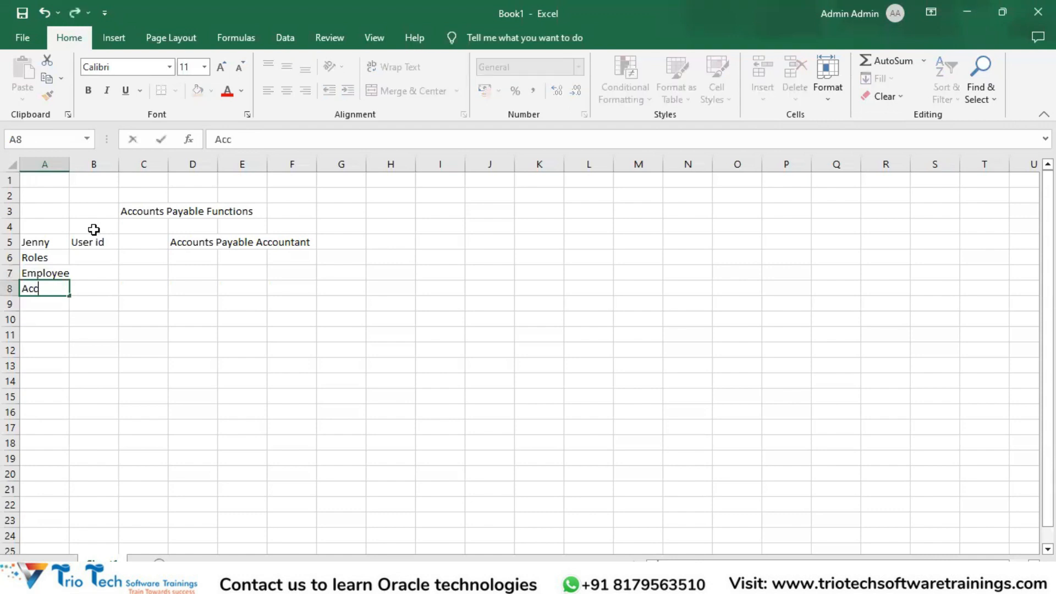
pyautogui.write('ount Payable ')
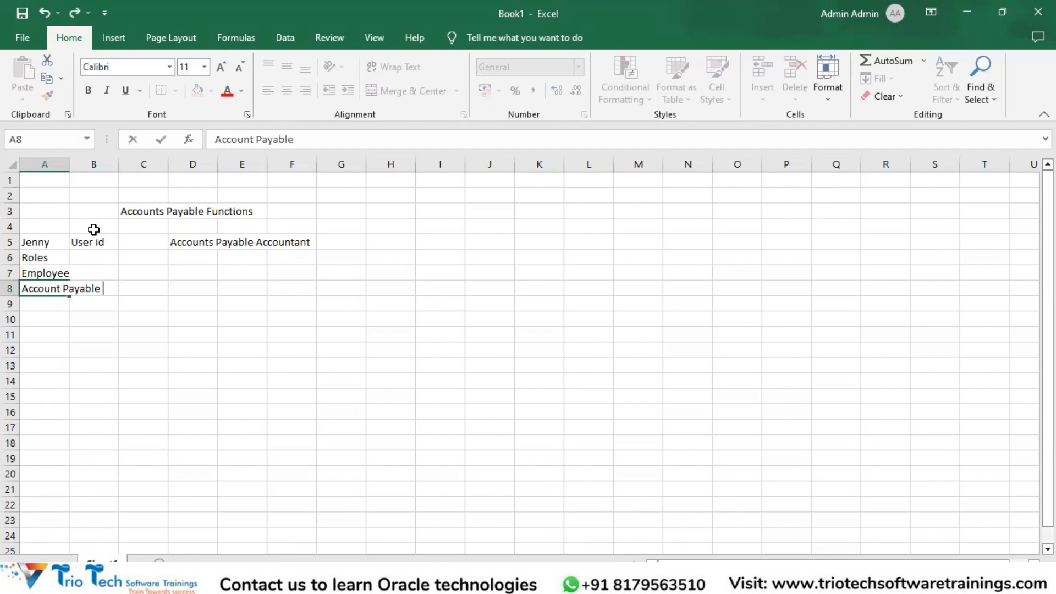
pyautogui.write('Accounta')
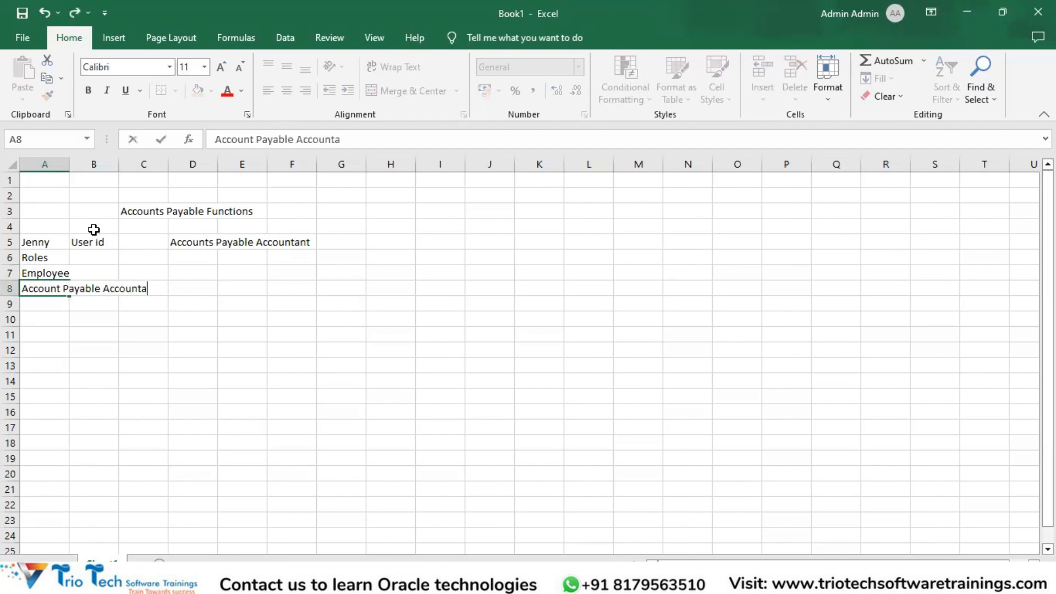
pyautogui.write('nt Role')
pyautogui.press('Return')
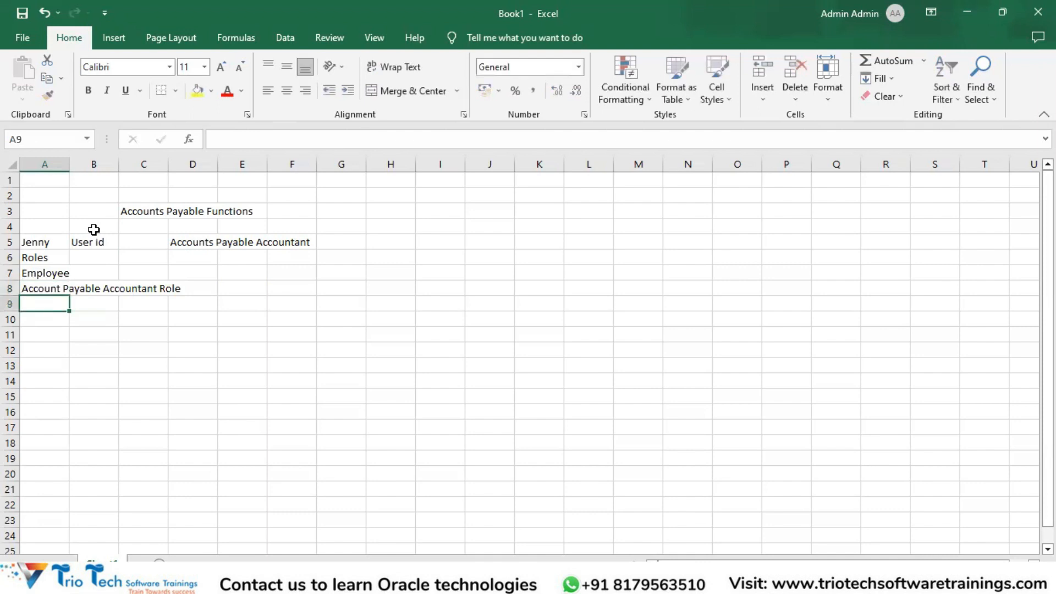
# Add "Accounts Payable Manager Role" to the roles list in cell A9
pyautogui.write('Accounts a')
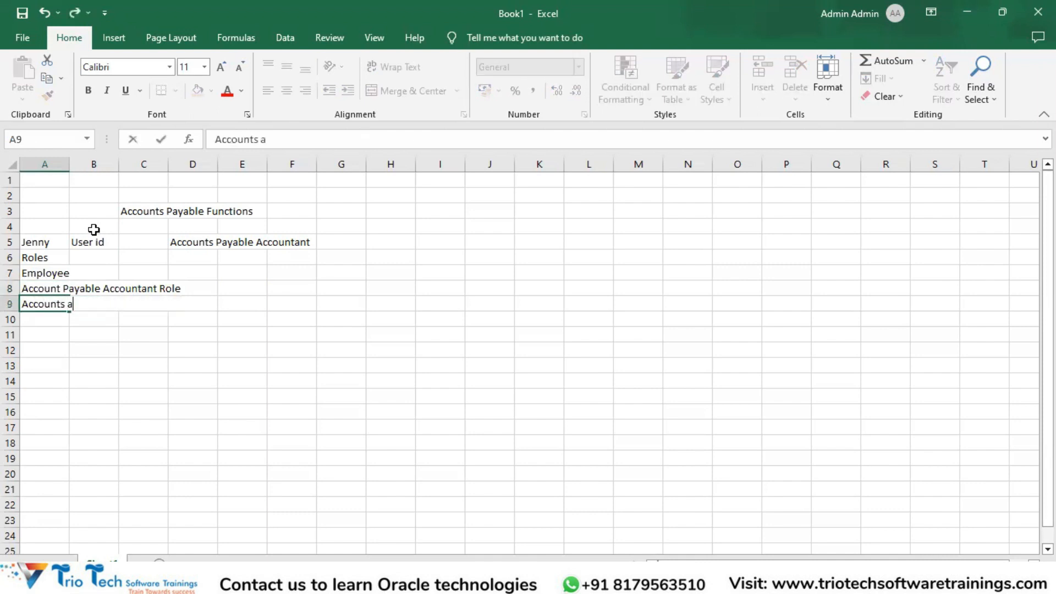
pyautogui.press('BackSpace')
pyautogui.write('Payabale')
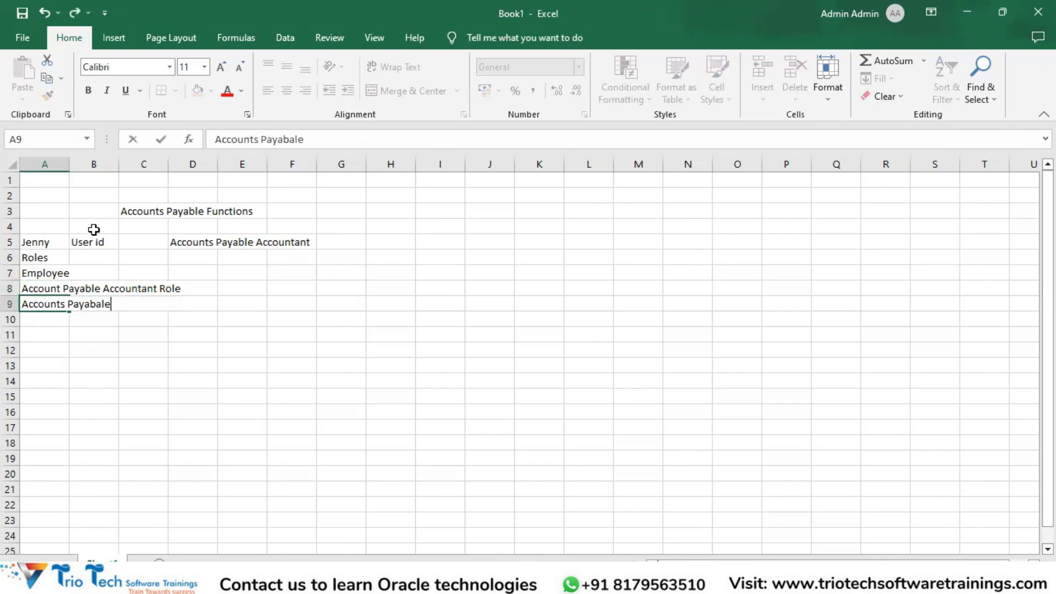
pyautogui.press('BackSpace')
pyautogui.press('BackSpace')
pyautogui.press('BackSpace')
pyautogui.press('BackSpace')
pyautogui.write('le Manager Role')
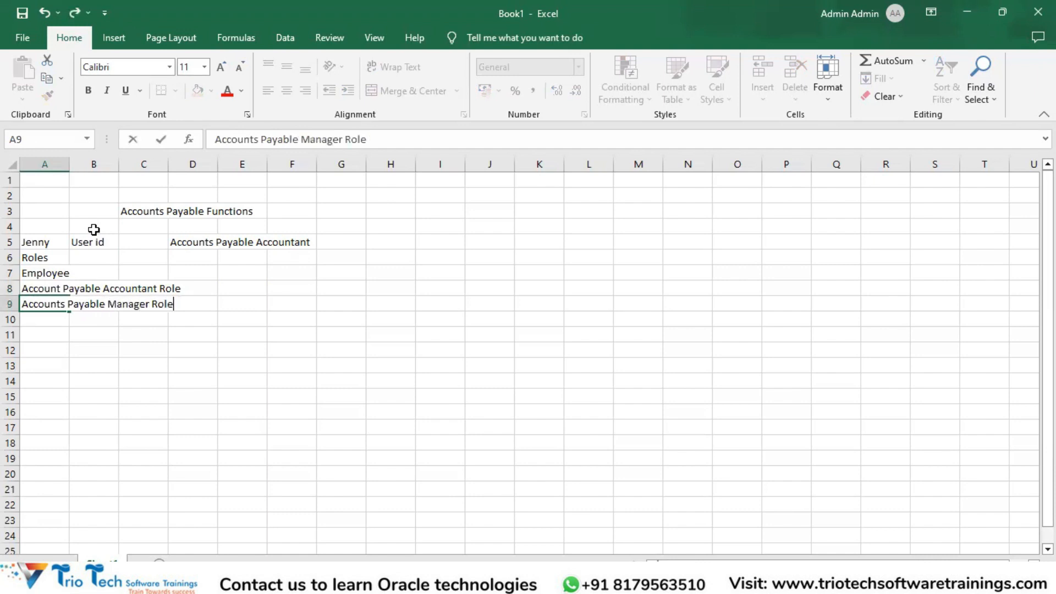
pyautogui.press('Return')
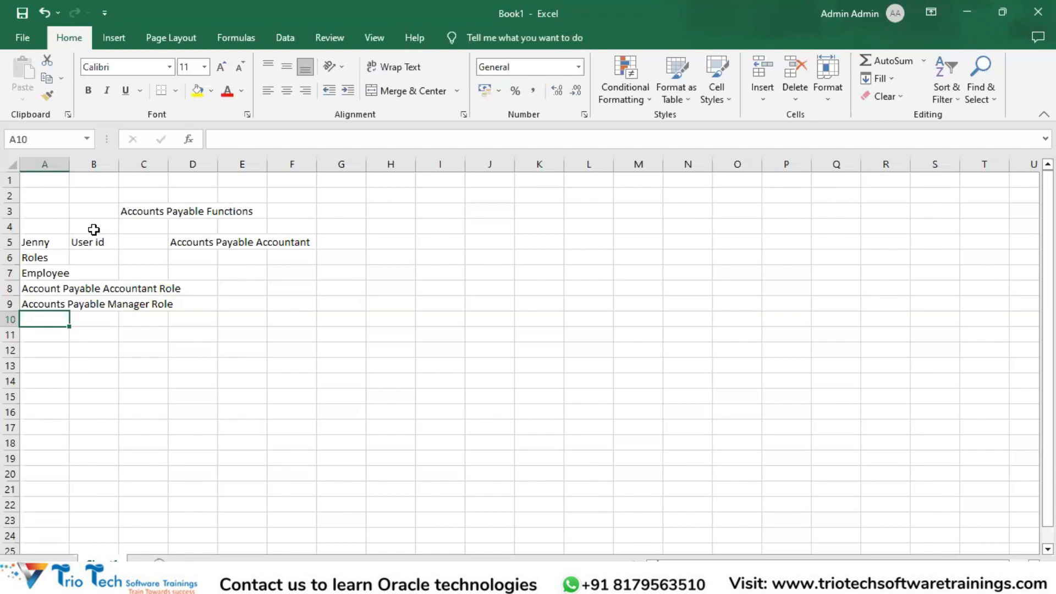
# Enter "Booking of Supplier Invoices" in cell E9 as an accounts payable function
pyautogui.click(254, 303)
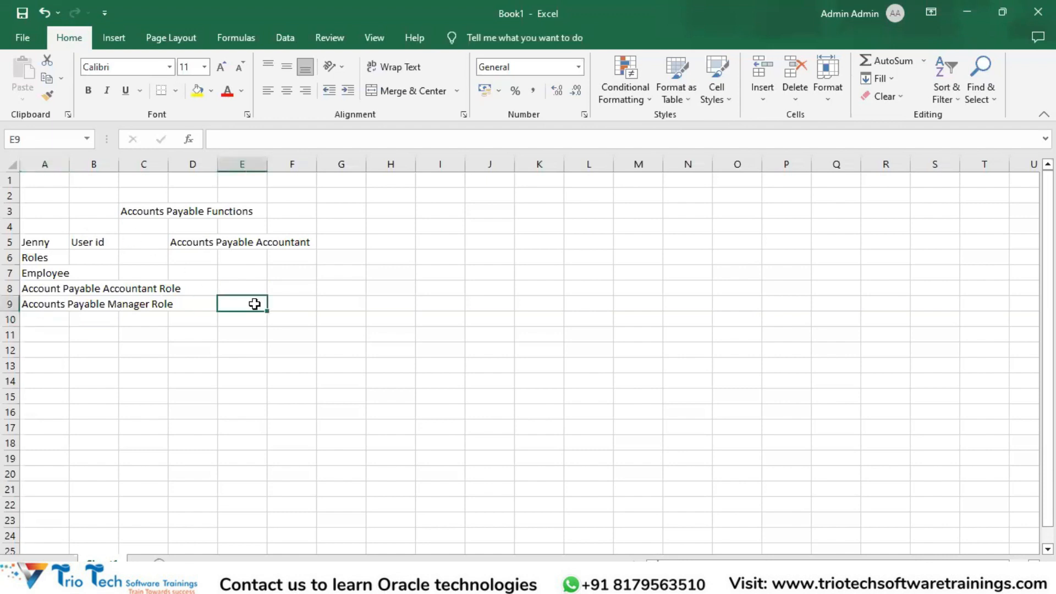
pyautogui.write('INoi')
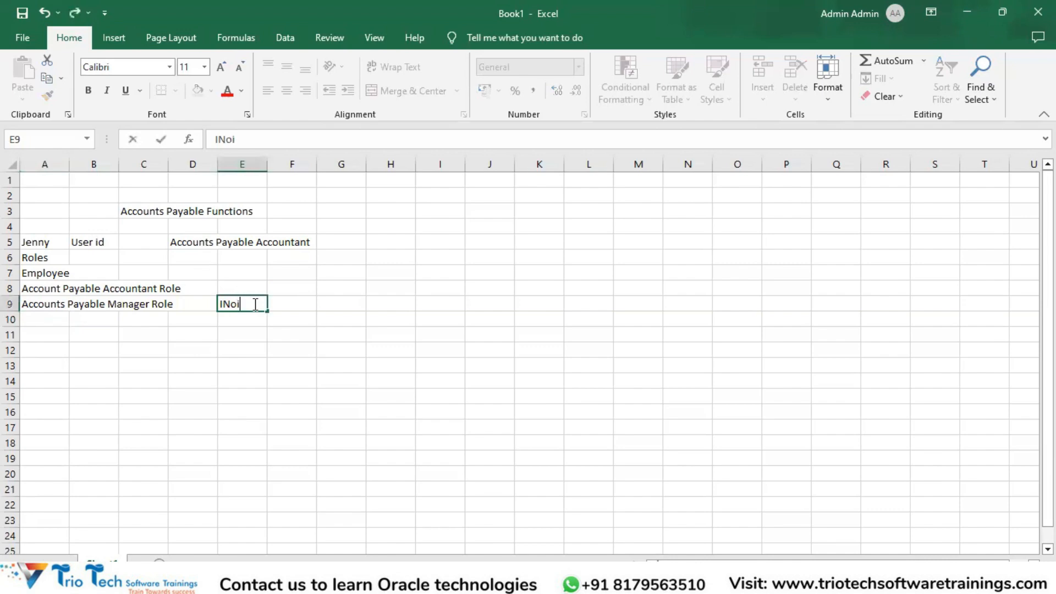
pyautogui.press('BackSpace')
pyautogui.press('BackSpace')
pyautogui.press('BackSpace')
pyautogui.write('Booking of Su')
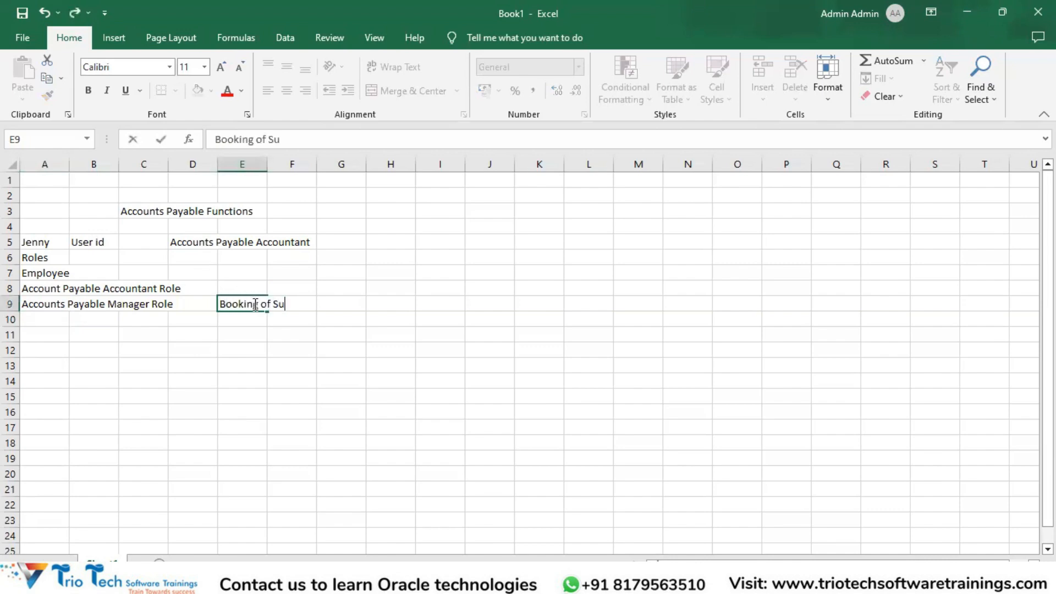
pyautogui.write('pplier Invoices')
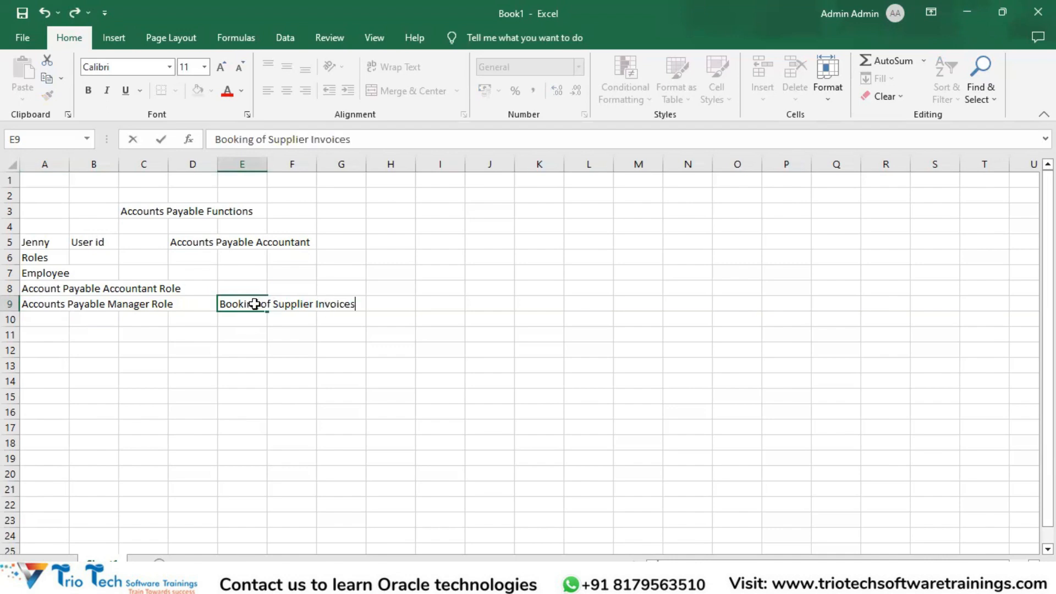
pyautogui.press('Return')
# Add "Booking of Payments for the Suppliers" in cell E10, below the supplier invoices entry
pyautogui.write('Booki')
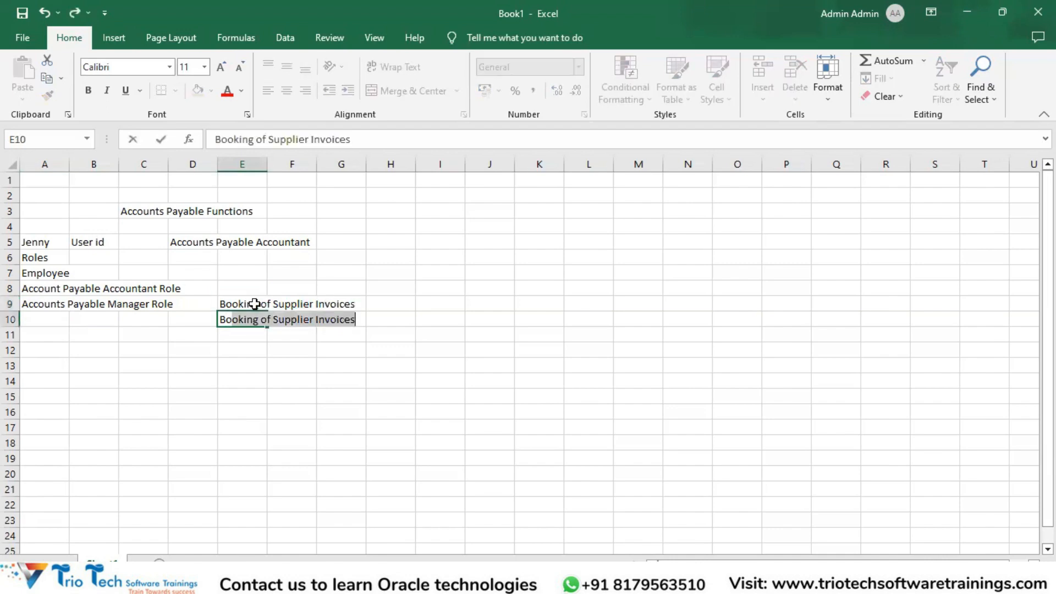
pyautogui.write('ng of Paym')
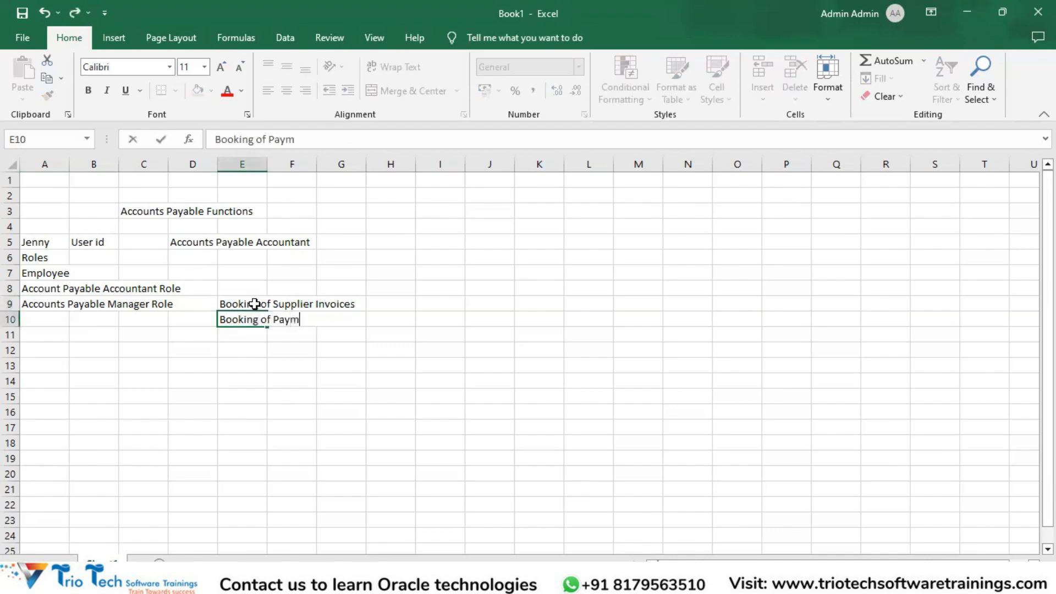
pyautogui.write('ents for the')
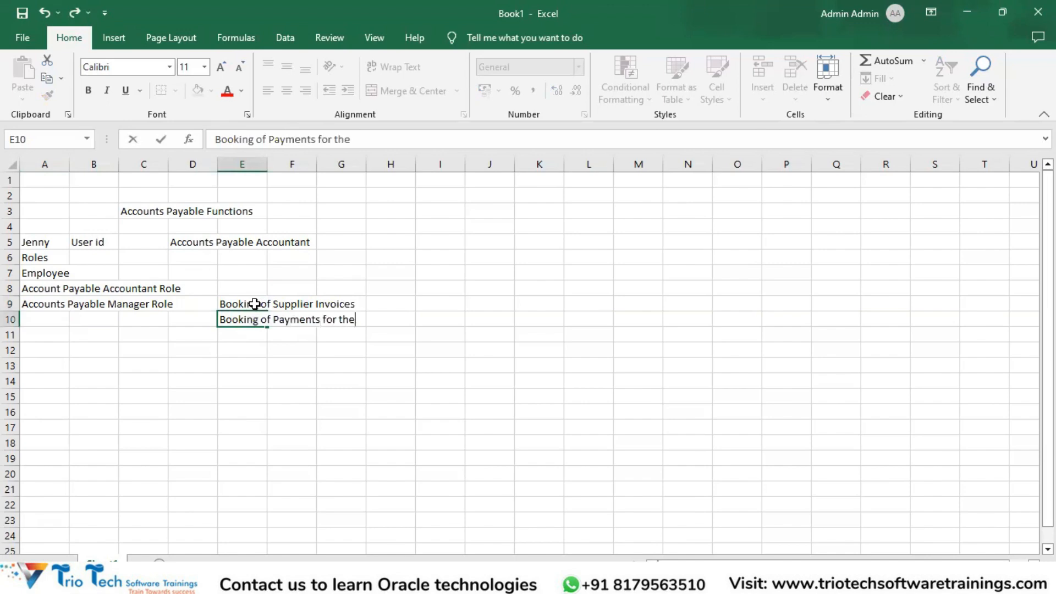
pyautogui.write(' Suppliers')
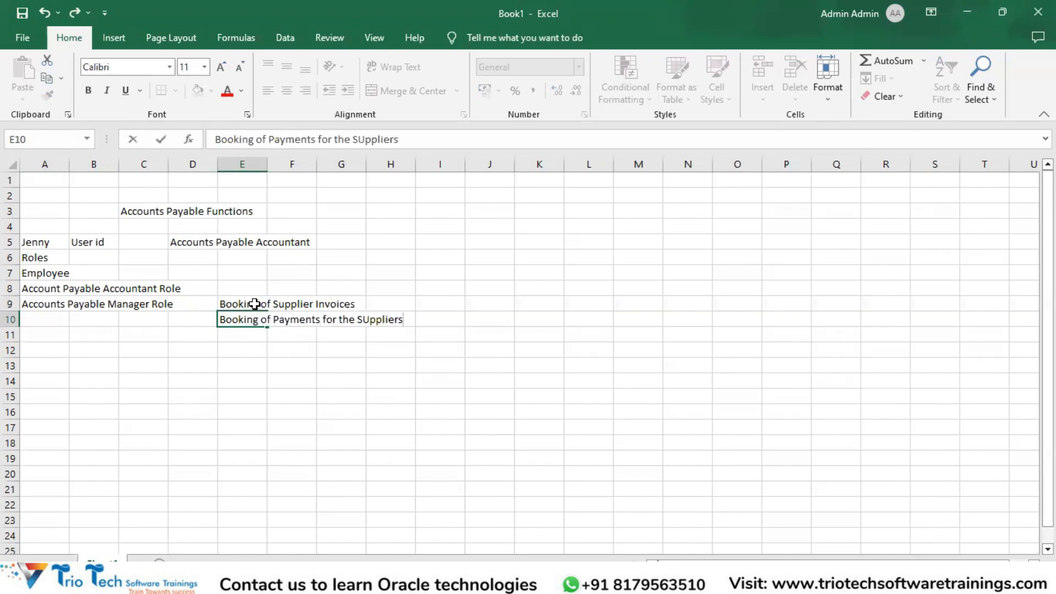
pyautogui.press('Return')
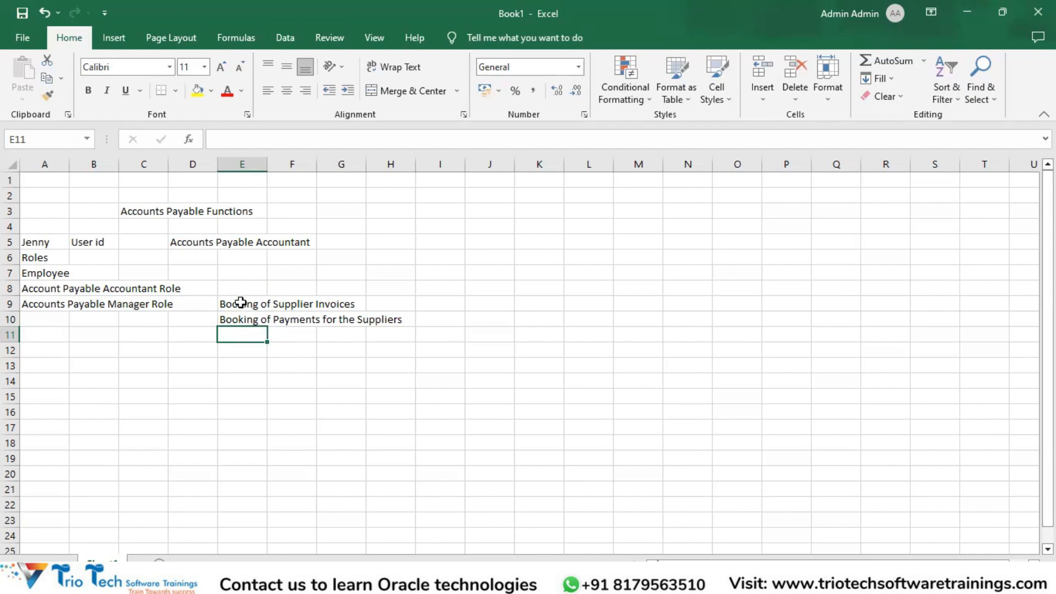
pyautogui.click(241, 302)
pyautogui.click(259, 318)
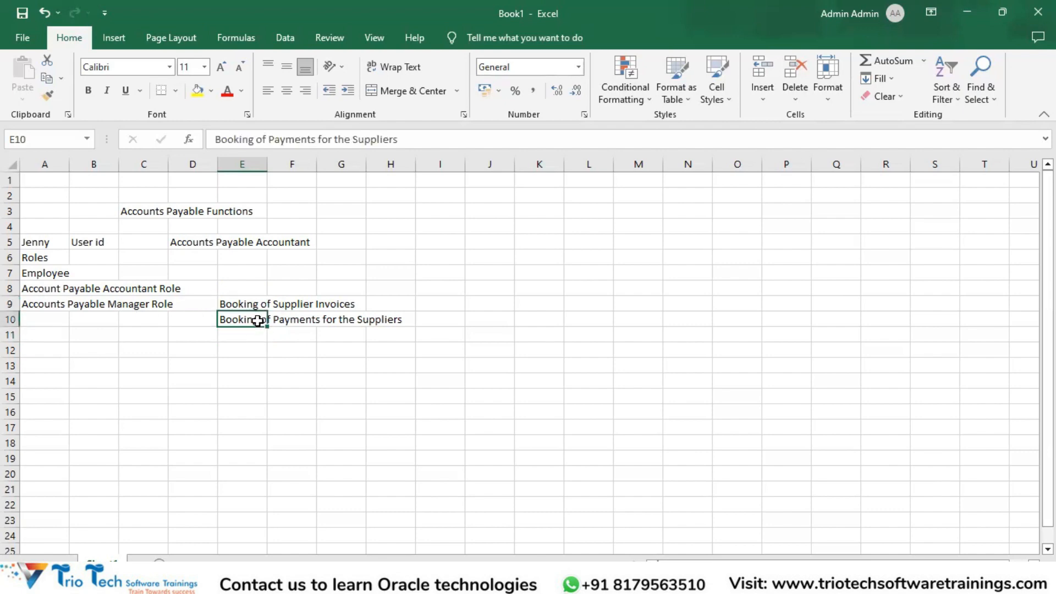
pyautogui.click(258, 302)
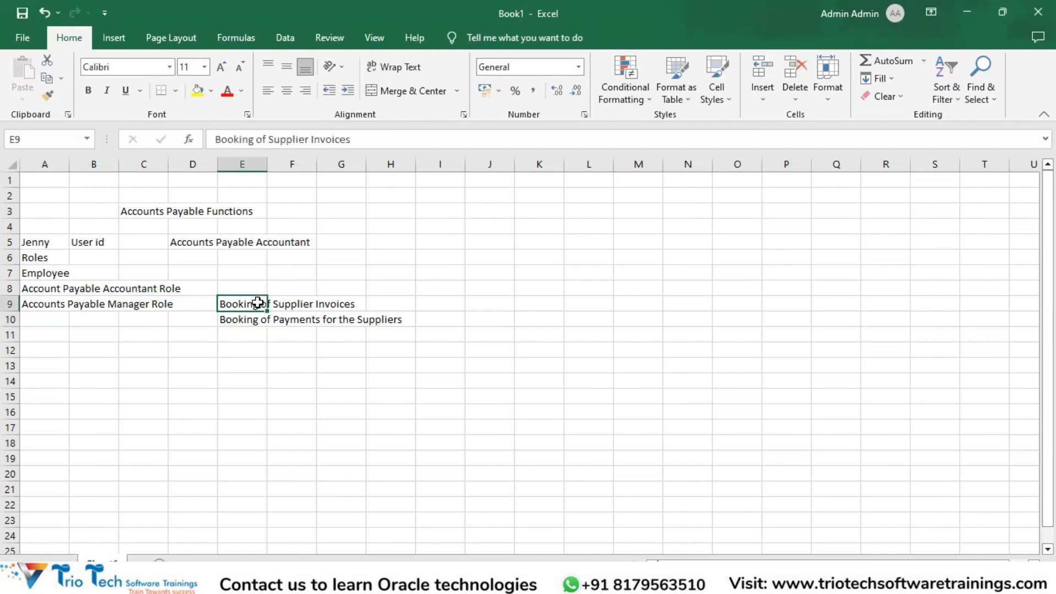
pyautogui.click(242, 325)
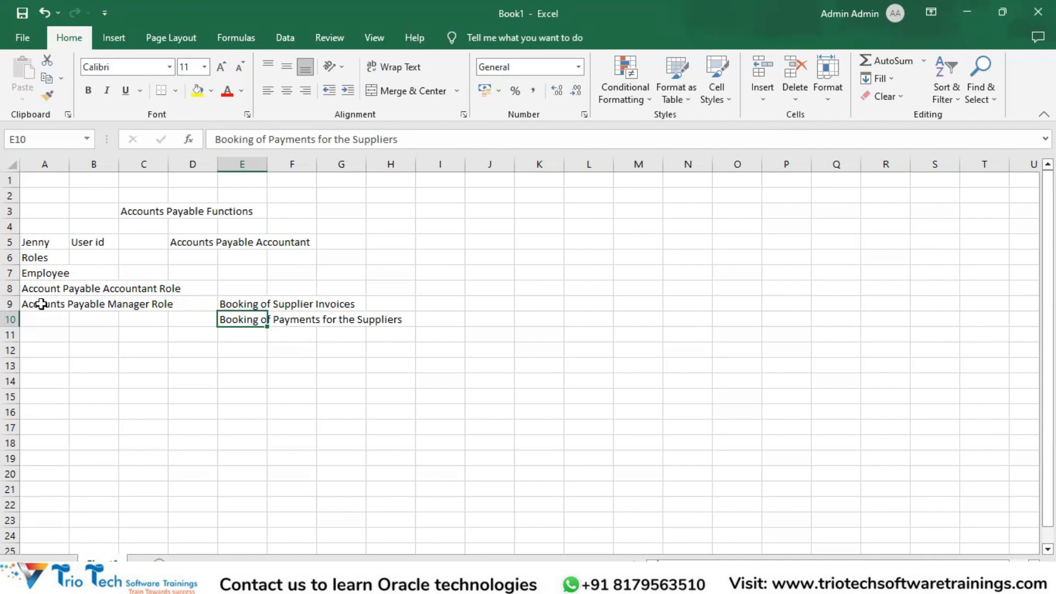
pyautogui.moveTo(37, 289); pyautogui.dragTo(38, 309)
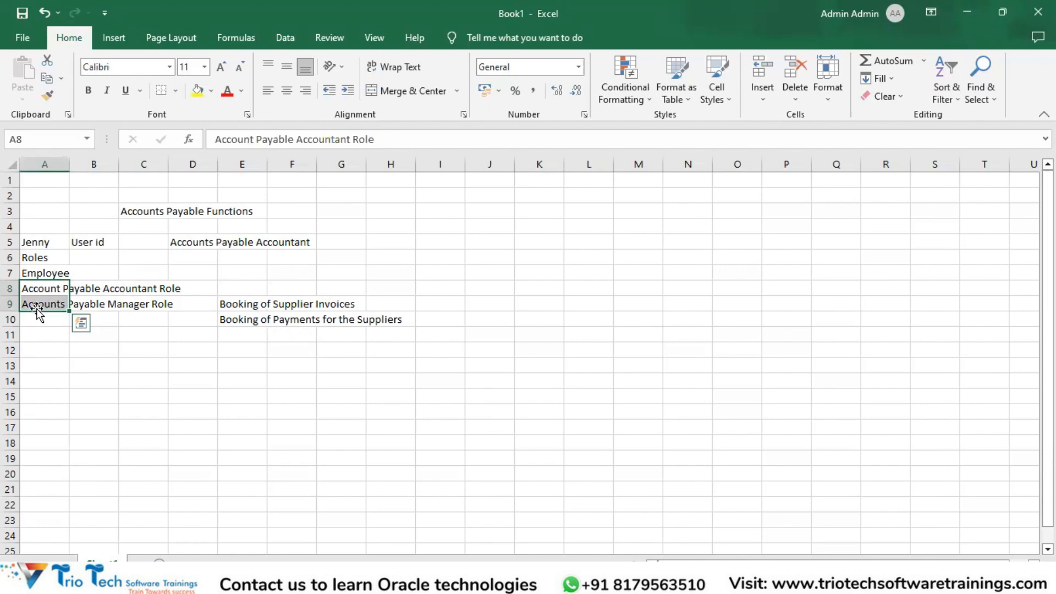
pyautogui.click(251, 305)
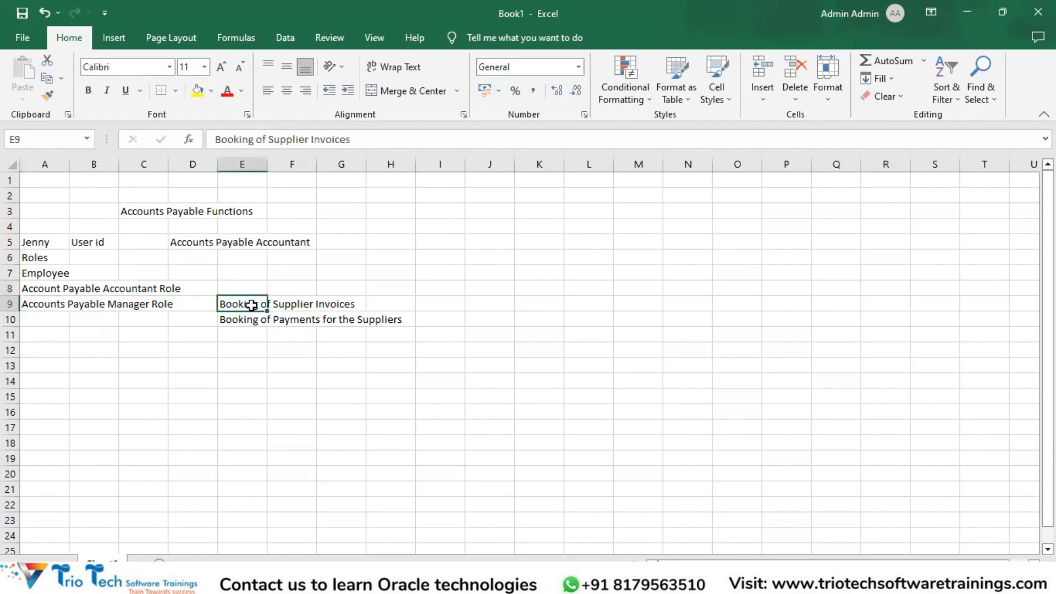
# Switch to the Fusion Security slide show and advance to the "Financial Key Seeded Roles" slide
pyautogui.hotkey('alt', 'Tab')
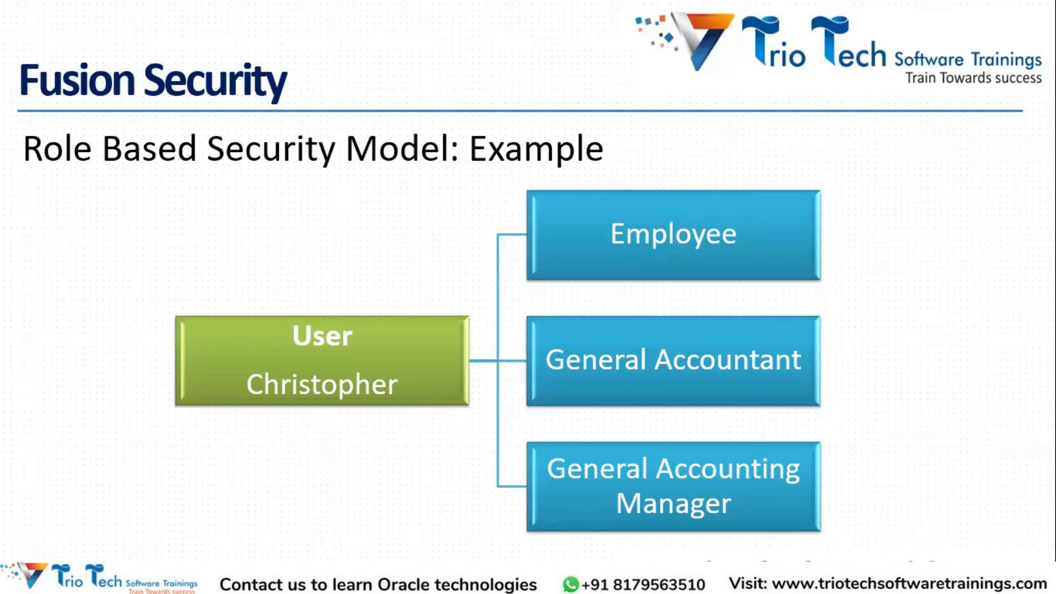
pyautogui.press('Right')
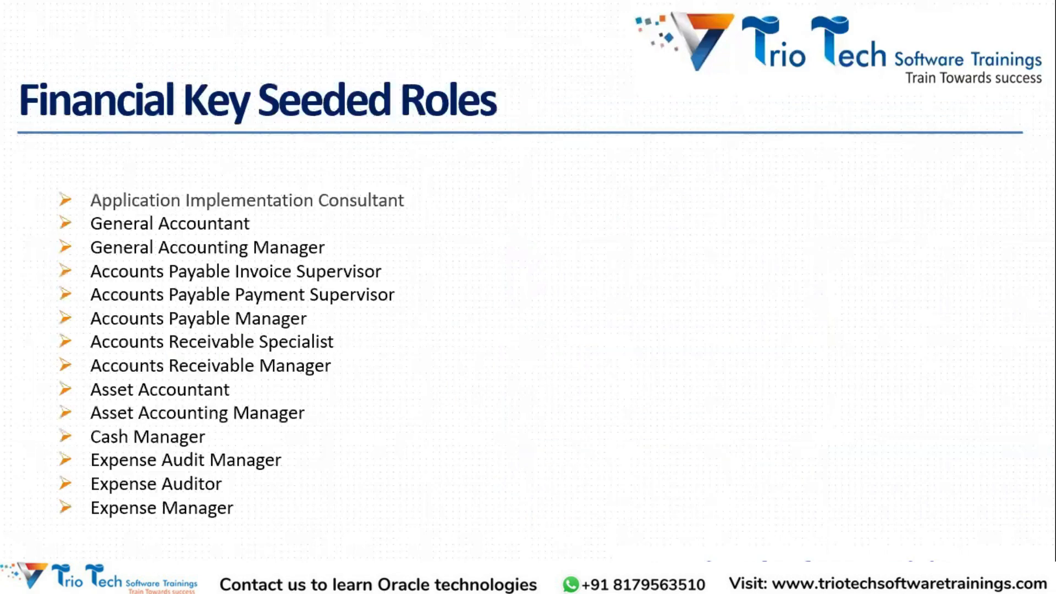
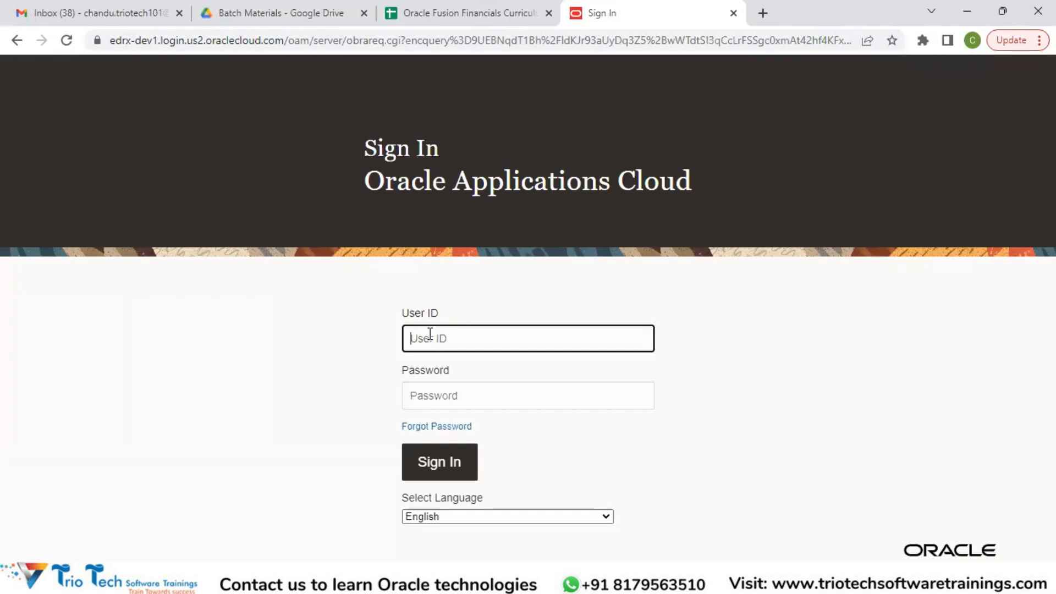
# Sign in to Oracle Applications Cloud with the account's user ID and password
pyautogui.press('Tab')
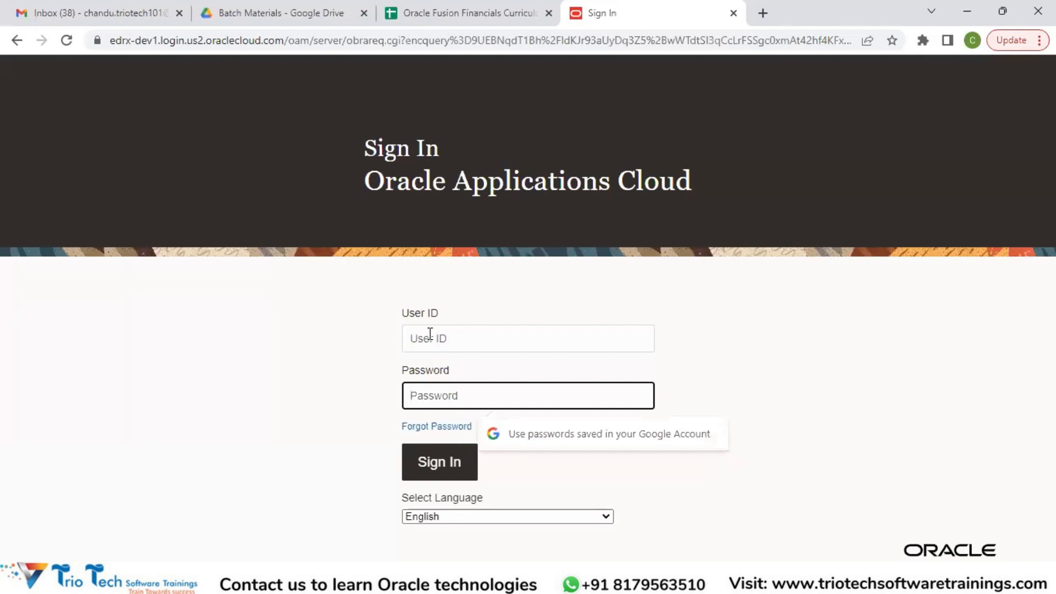
pyautogui.click(428, 338)
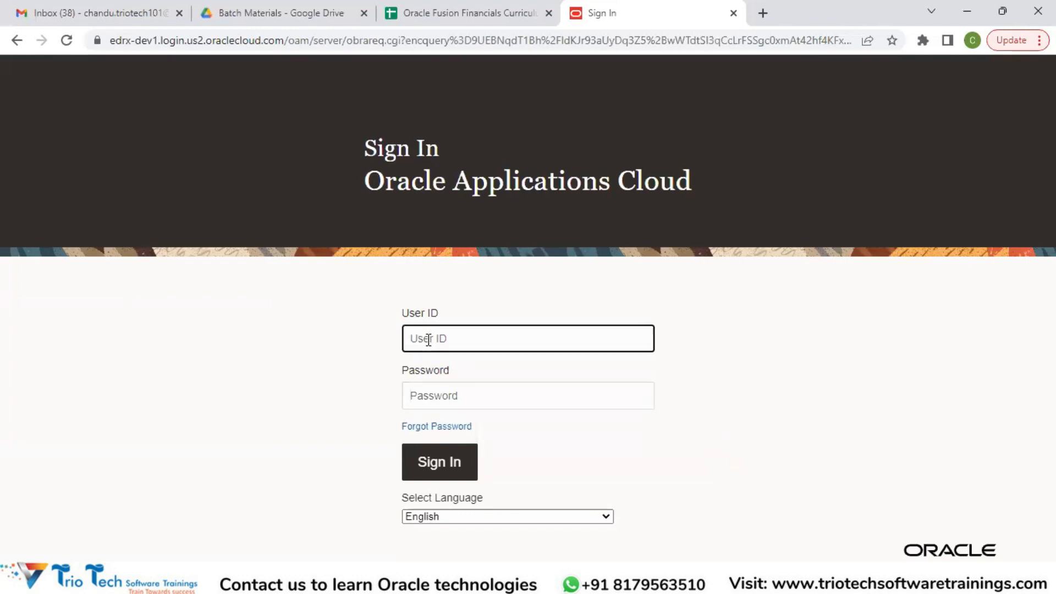
pyautogui.press('Tab')
pyautogui.write('********')
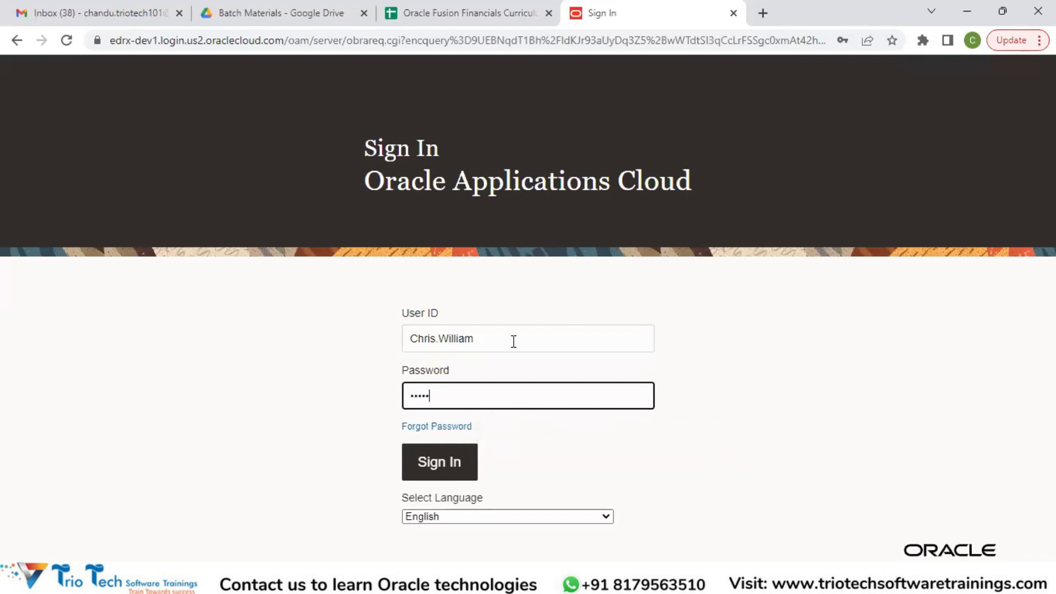
pyautogui.press('Return')
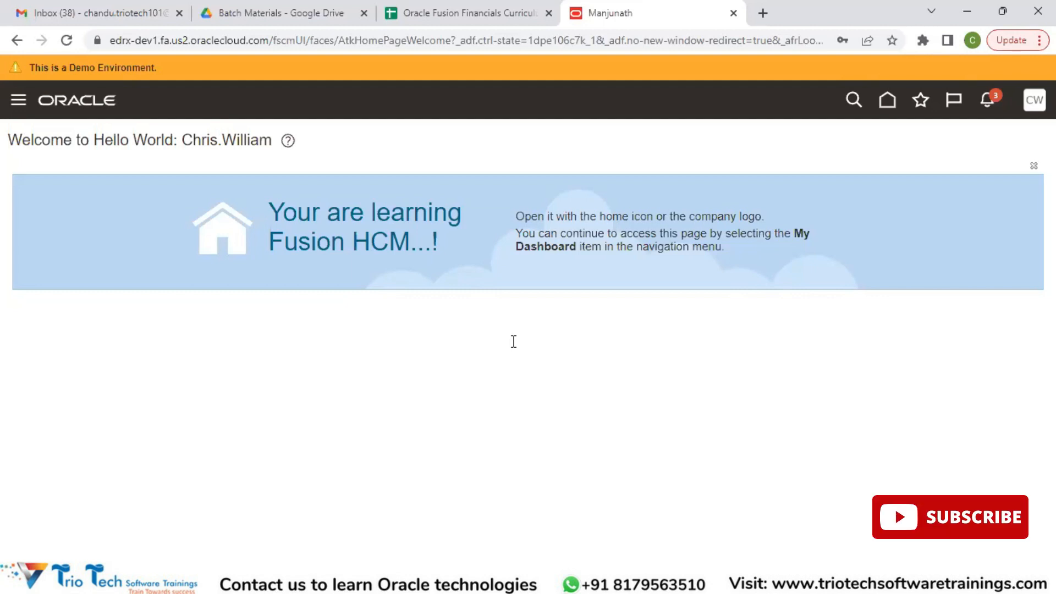
# Open the Security Console from the Tools group and bring up its User Accounts page
pyautogui.click(20, 103)
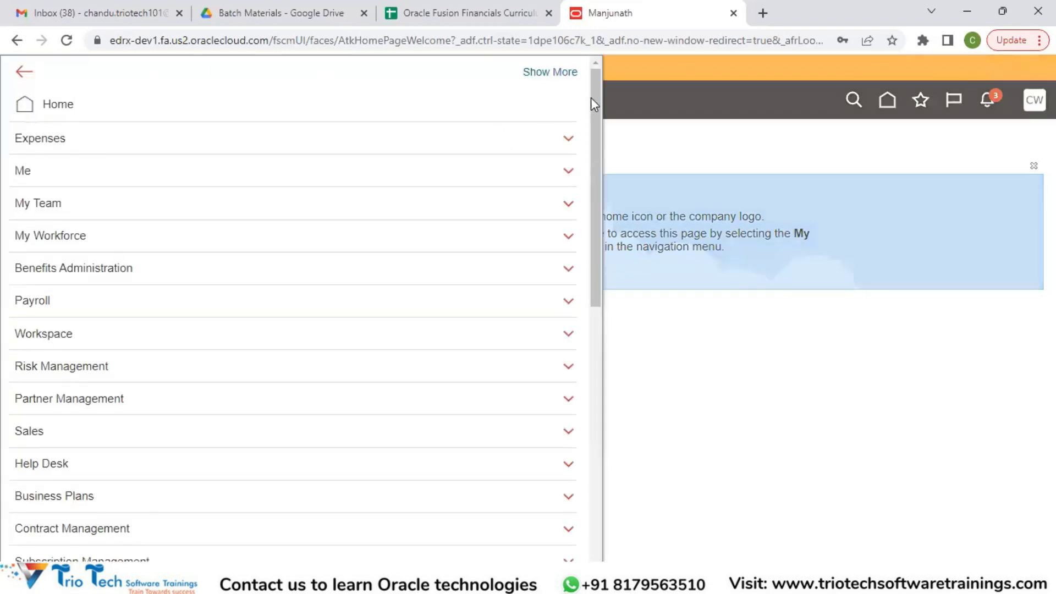
pyautogui.click(663, 110)
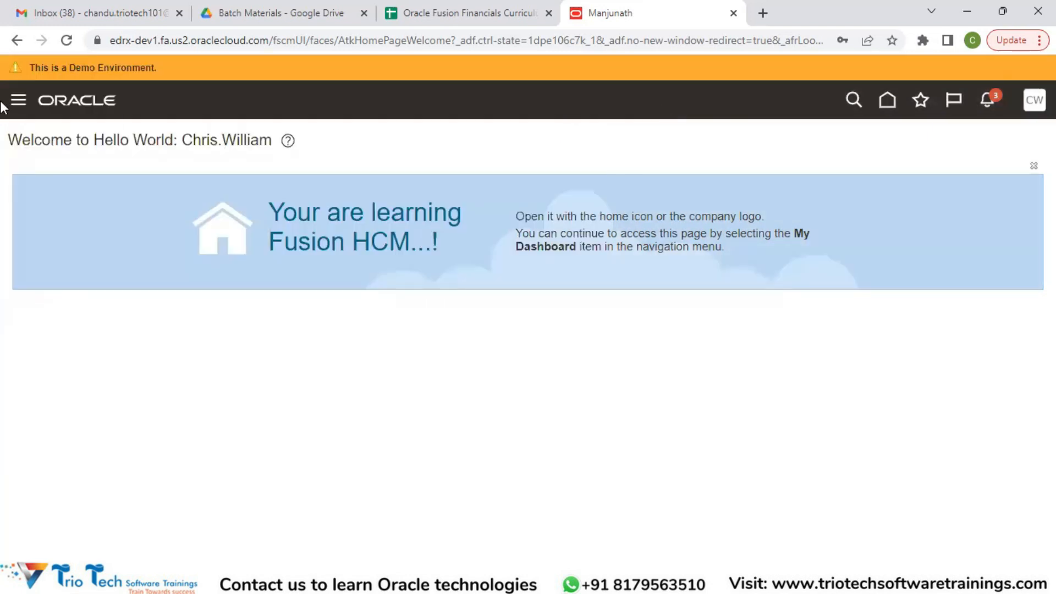
pyautogui.click(19, 101)
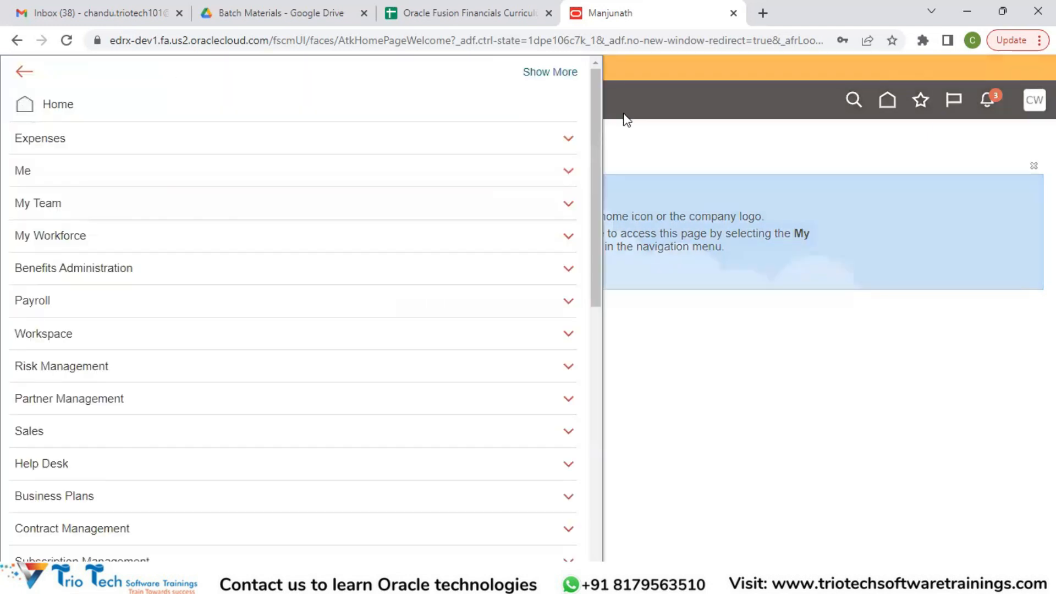
pyautogui.moveTo(596, 115); pyautogui.dragTo(617, 411)
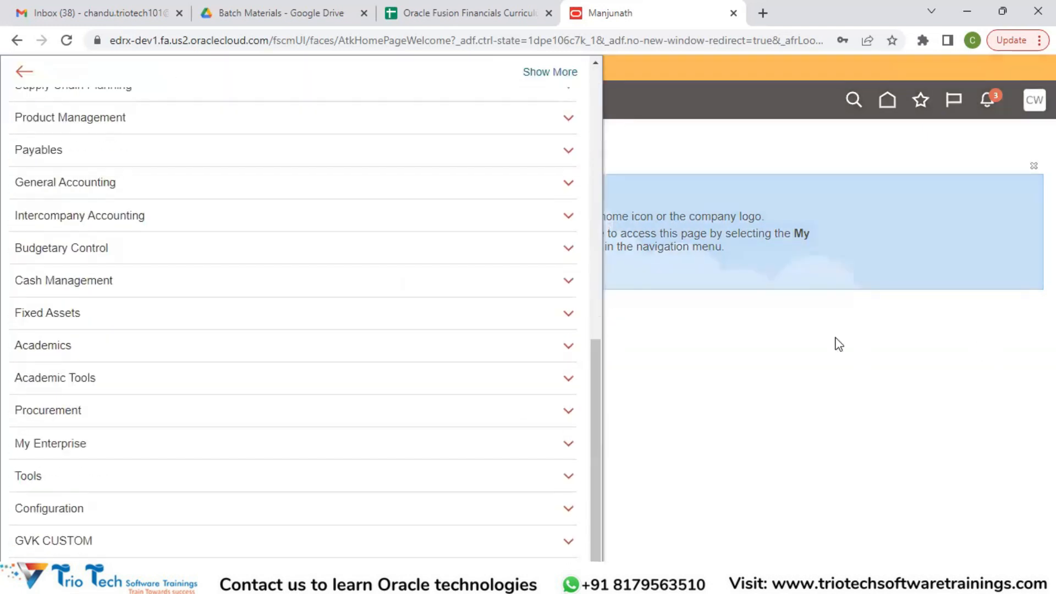
pyautogui.click(34, 487)
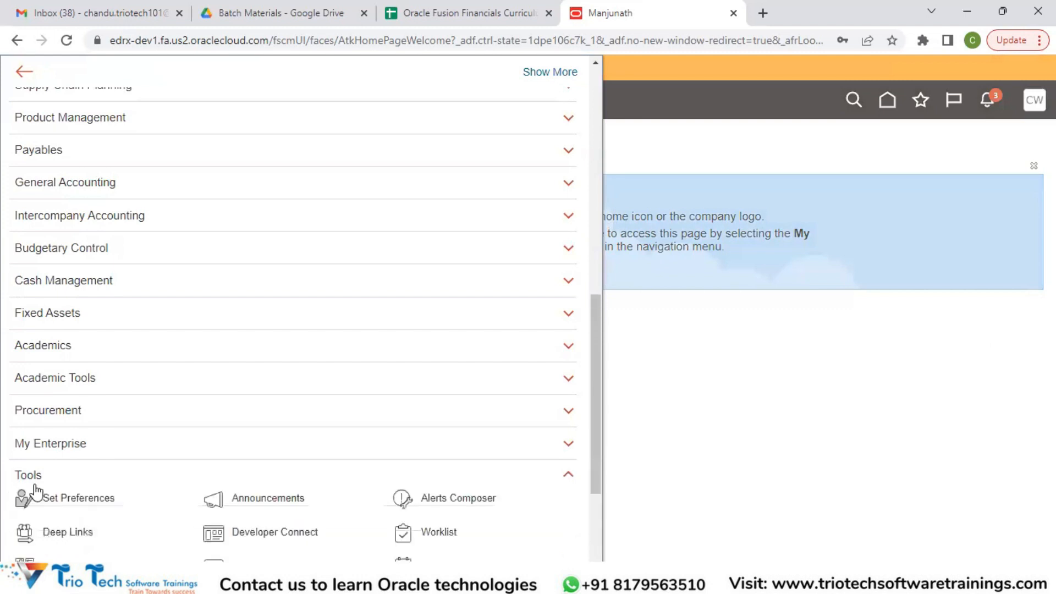
pyautogui.scroll(-2, 36, 491)
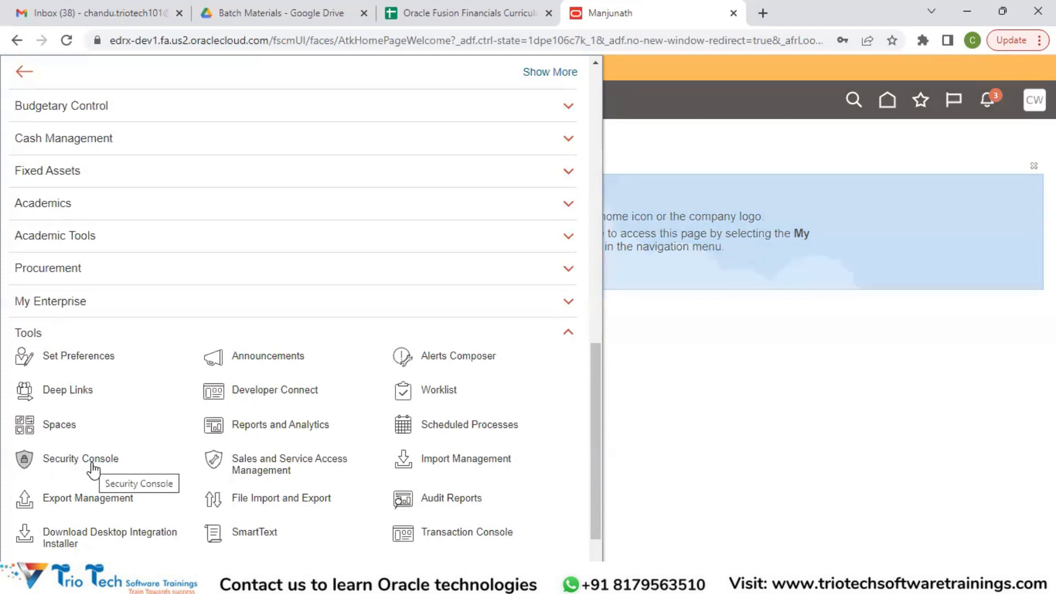
pyautogui.click(92, 463)
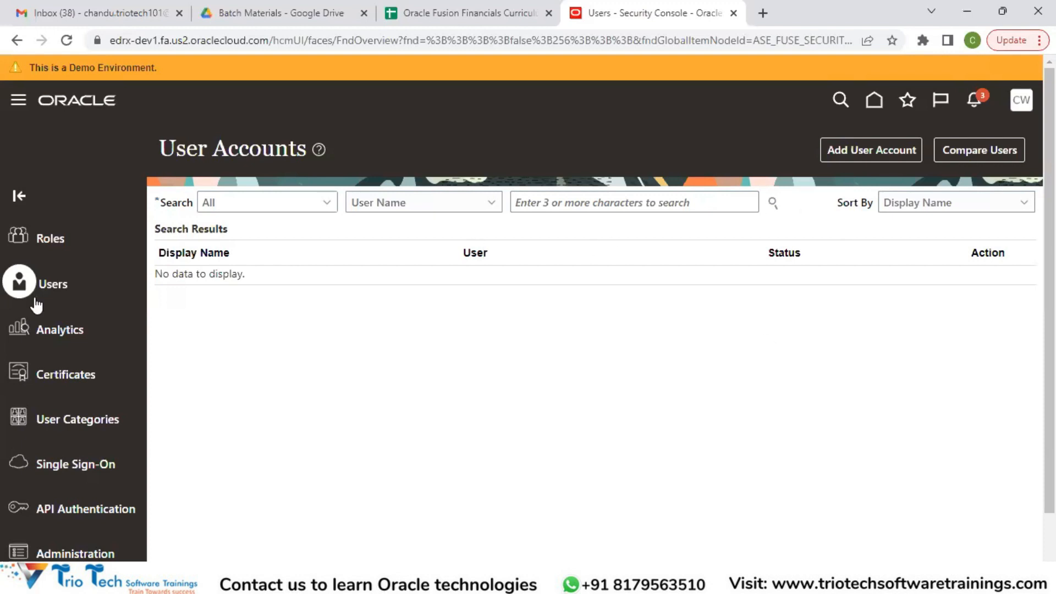
# Start adding a user account, keeping the associated person type as None
pyautogui.click(879, 154)
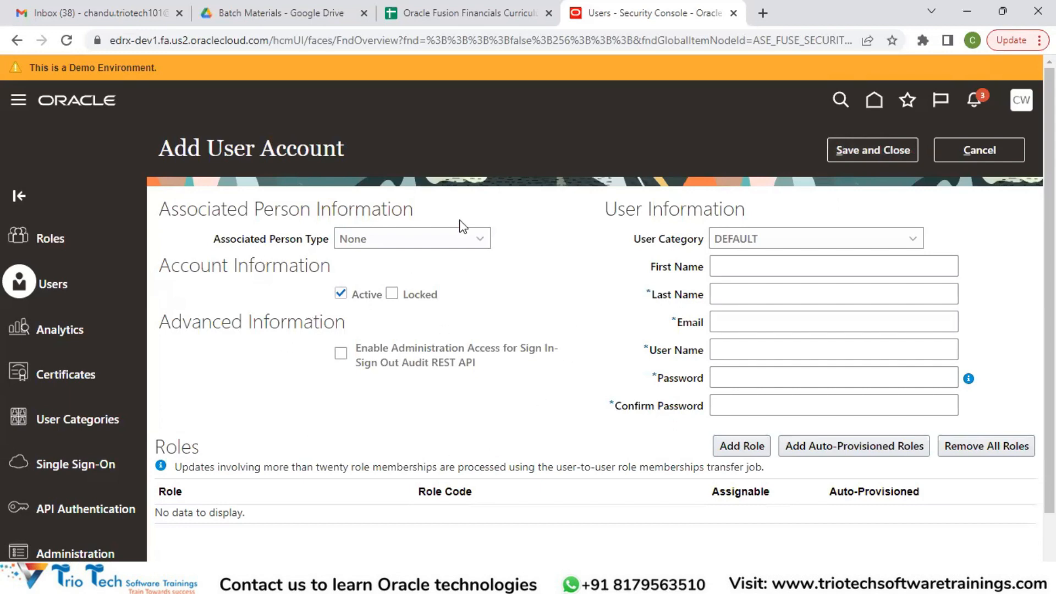
pyautogui.click(438, 238)
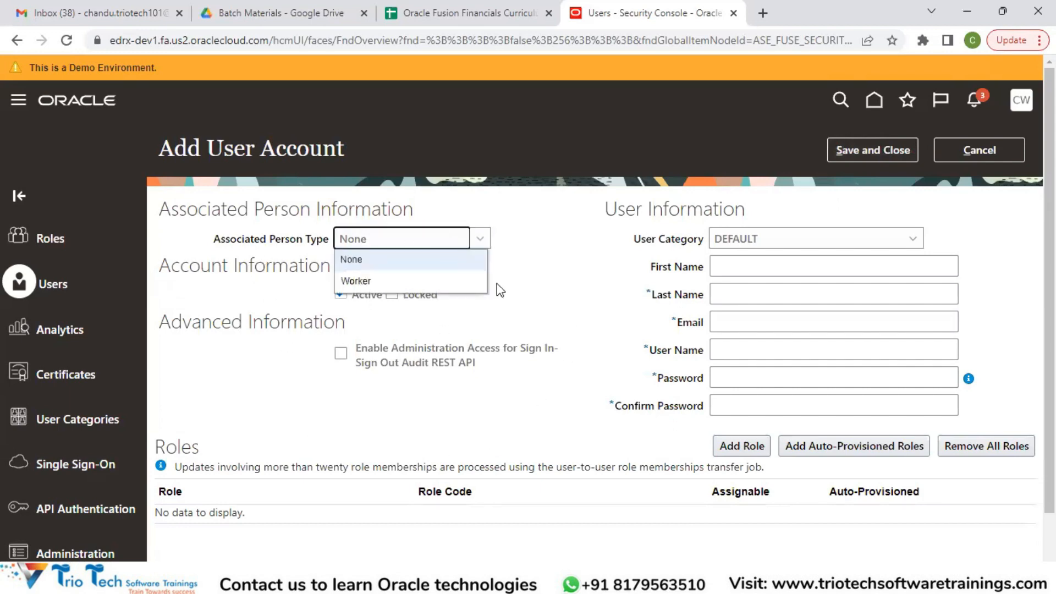
pyautogui.click(544, 251)
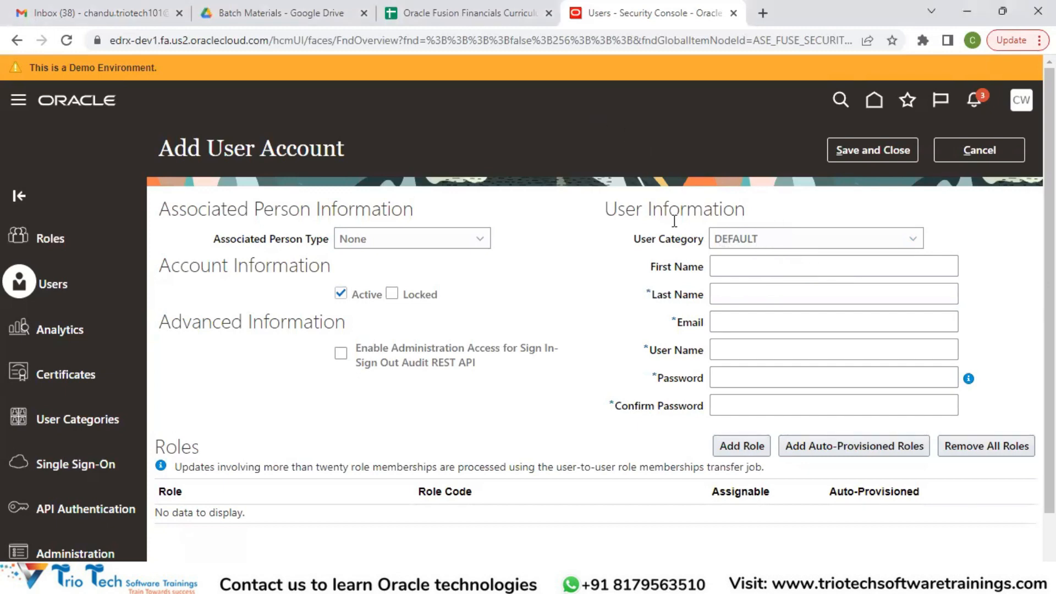
# Enter the new user's first name and last name in the user information
pyautogui.click(736, 266)
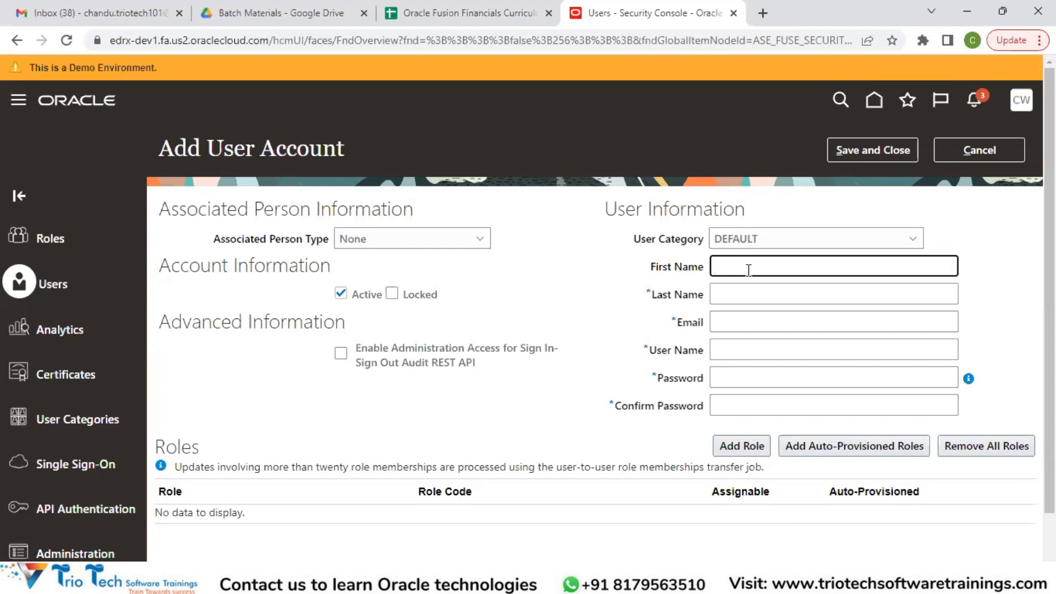
pyautogui.click(729, 294)
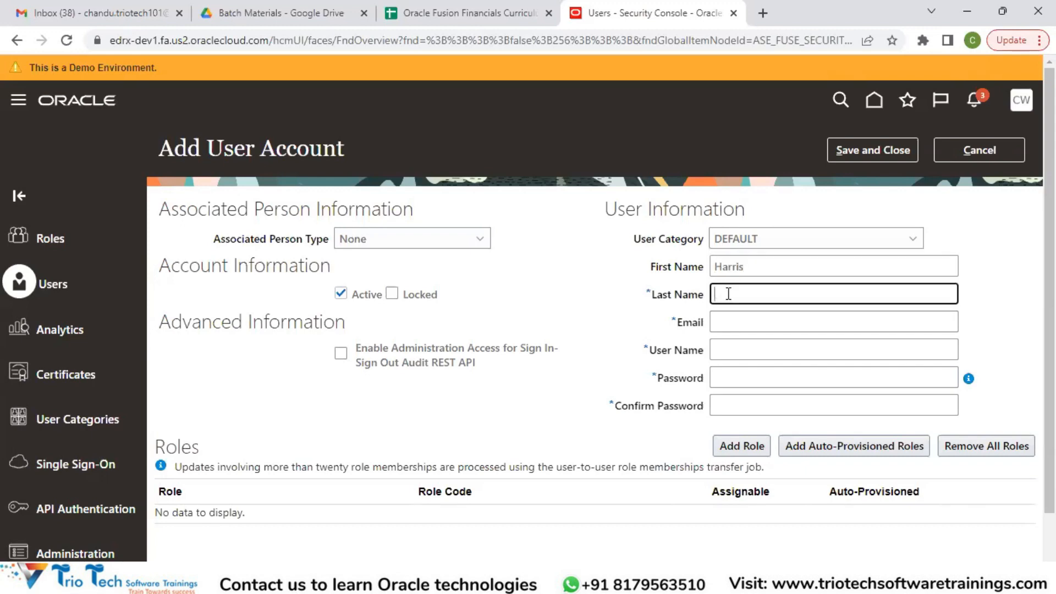
pyautogui.press('Tab')
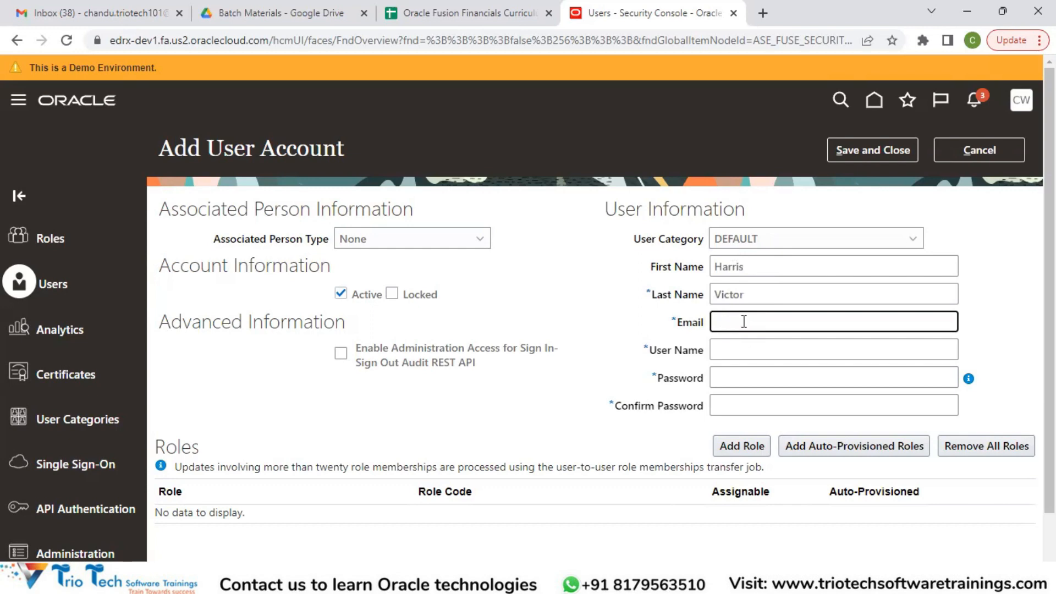
# Fill in the new user's email address
pyautogui.click(721, 311)
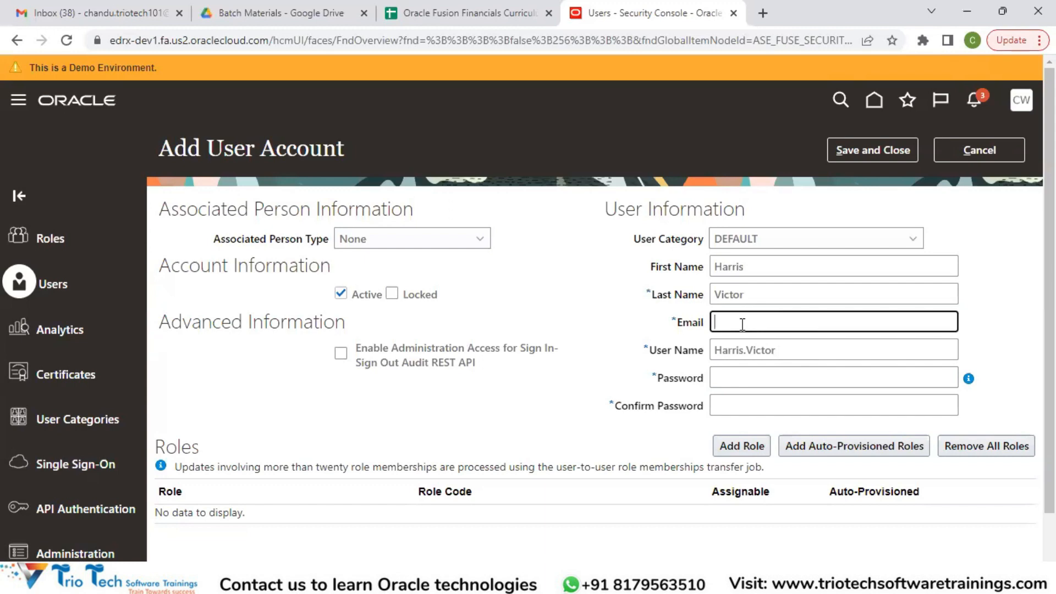
pyautogui.write('xyzabc@abc.com')
pyautogui.press('Tab')
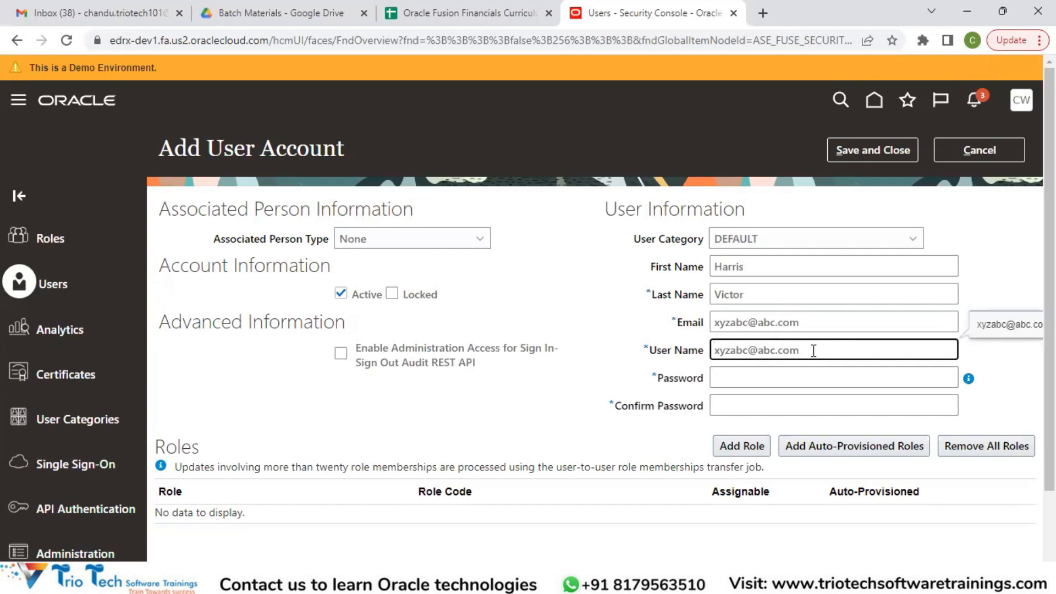
# Replace the user name with the new user's first and last names joined by a dot
pyautogui.hotkey('ctrl', 'a')
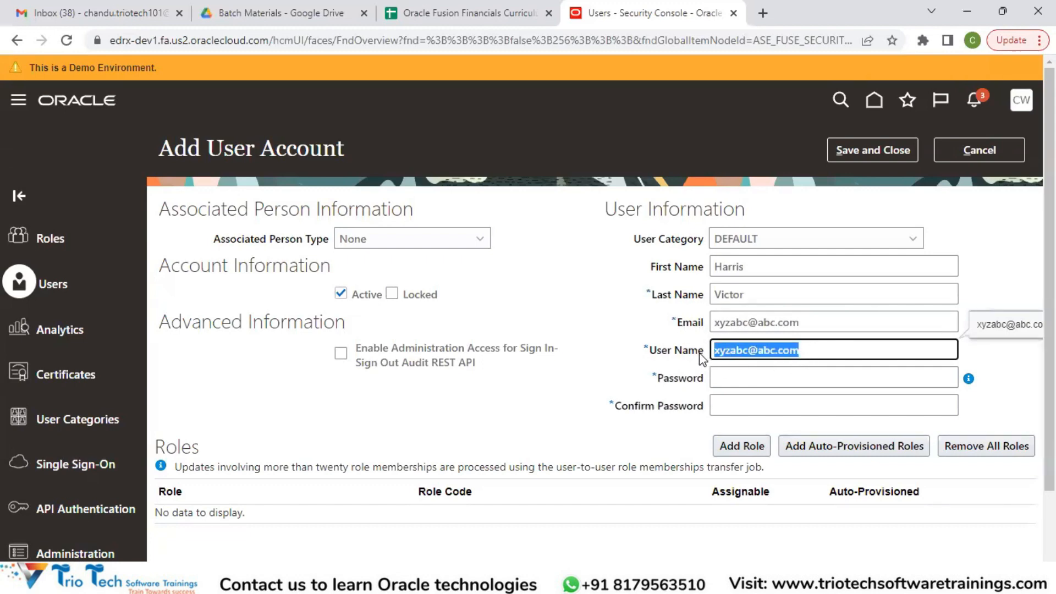
pyautogui.press('BackSpace')
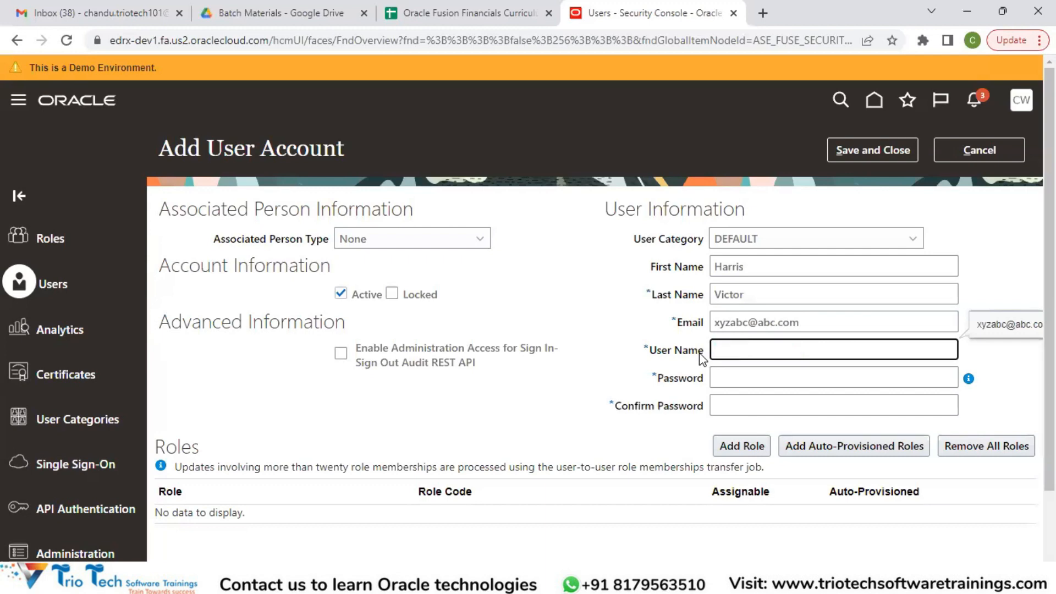
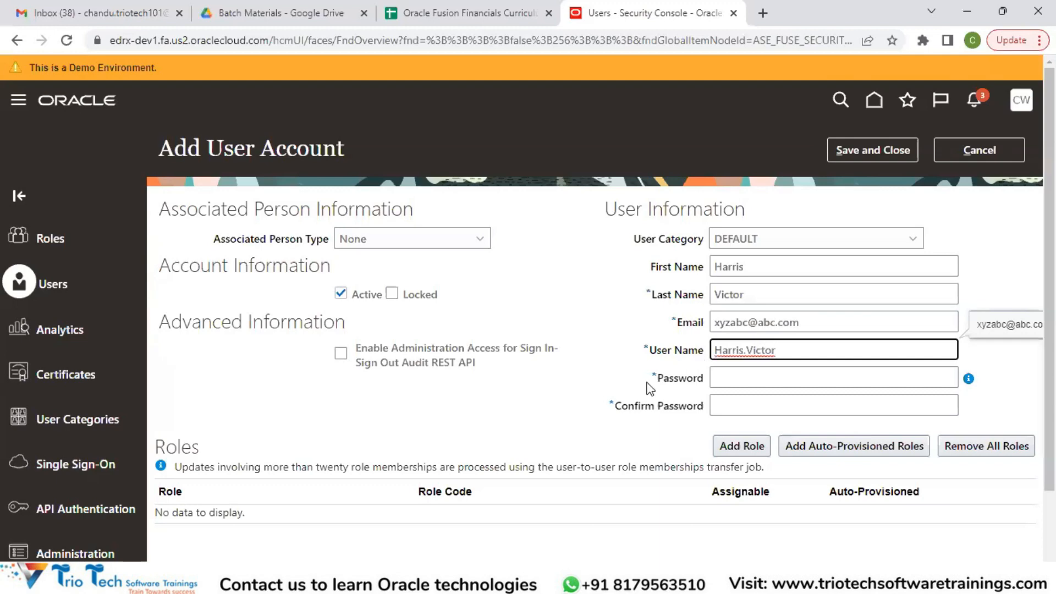
# Enter and confirm the new user's account password, and save and close the user account
pyautogui.click(739, 372)
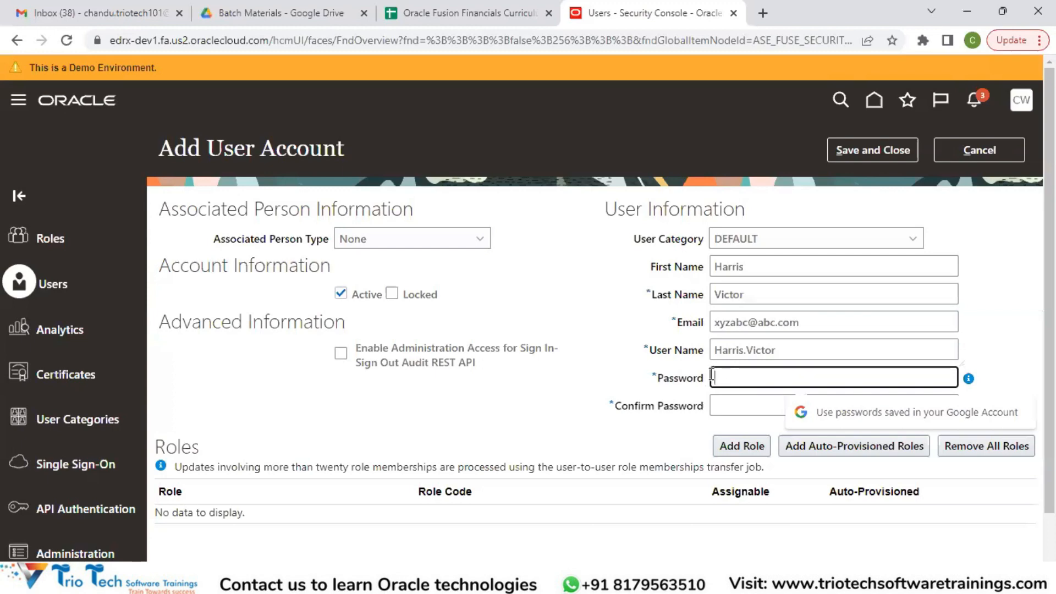
pyautogui.click(749, 373)
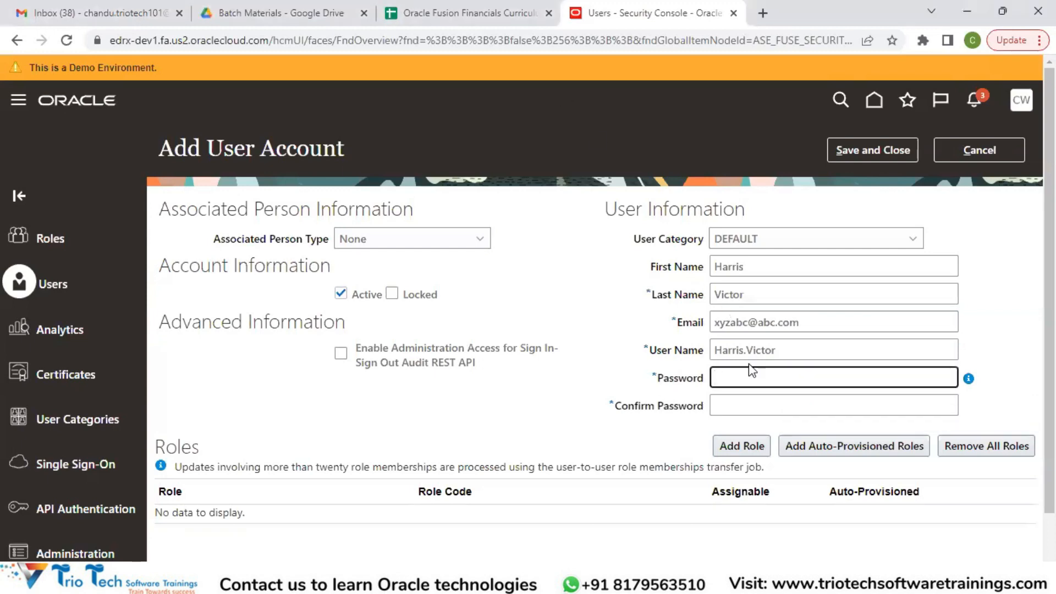
pyautogui.click(728, 381)
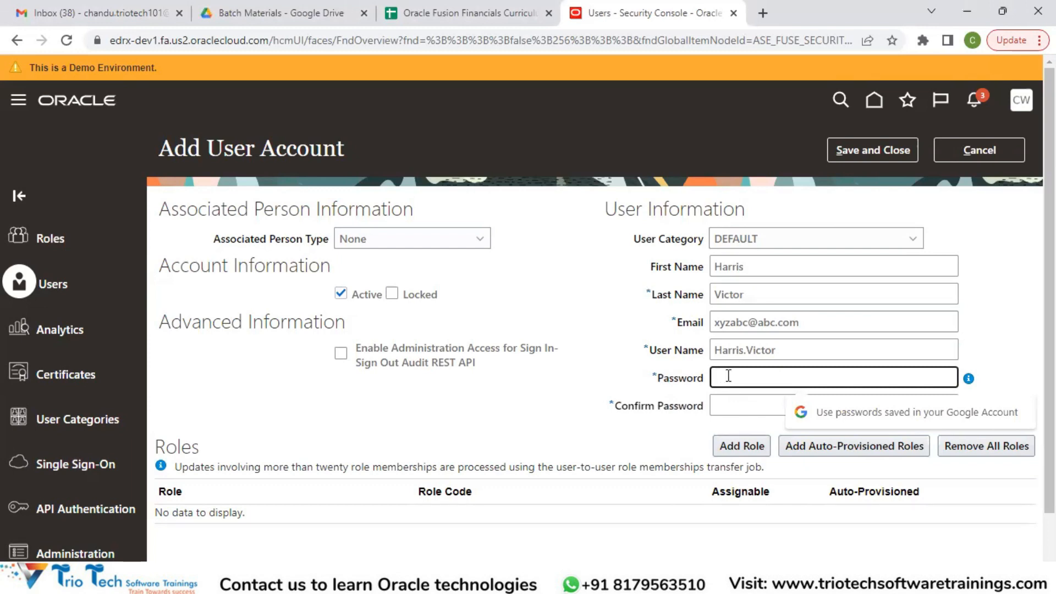
pyautogui.write('••••••••')
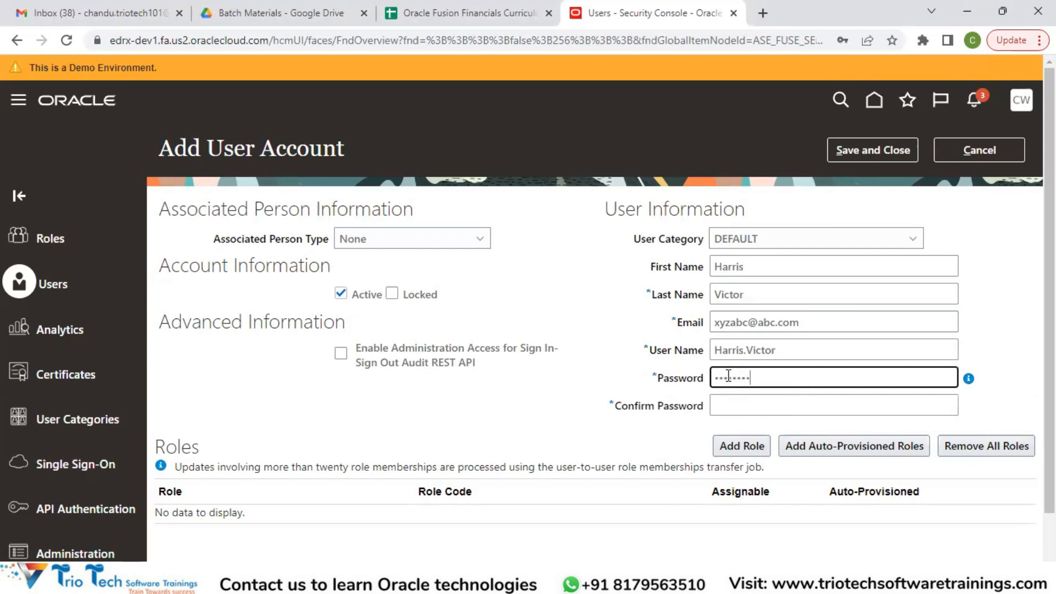
pyautogui.press('Tab')
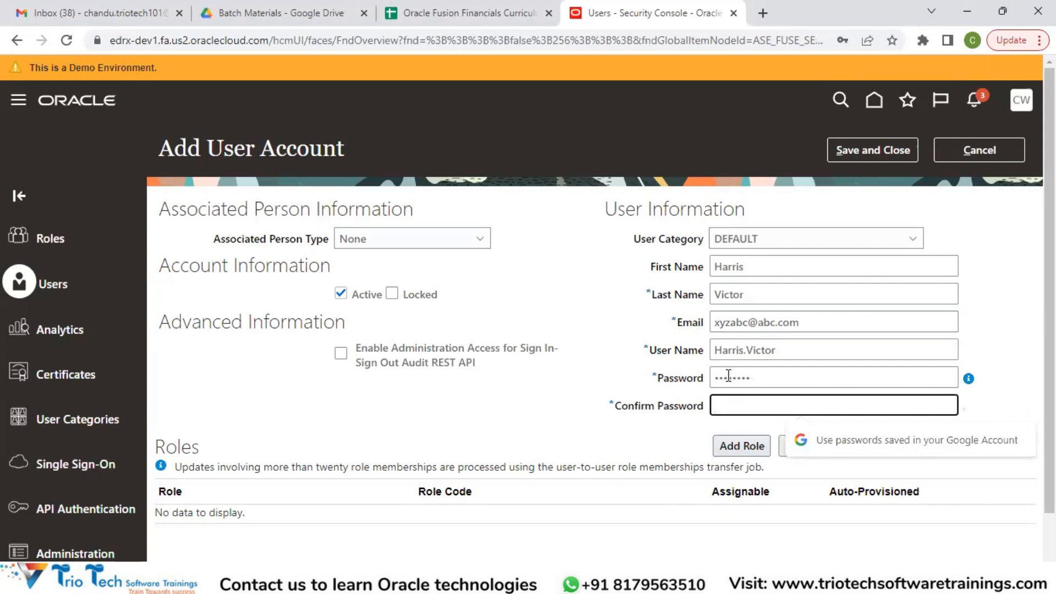
pyautogui.write('•••••••')
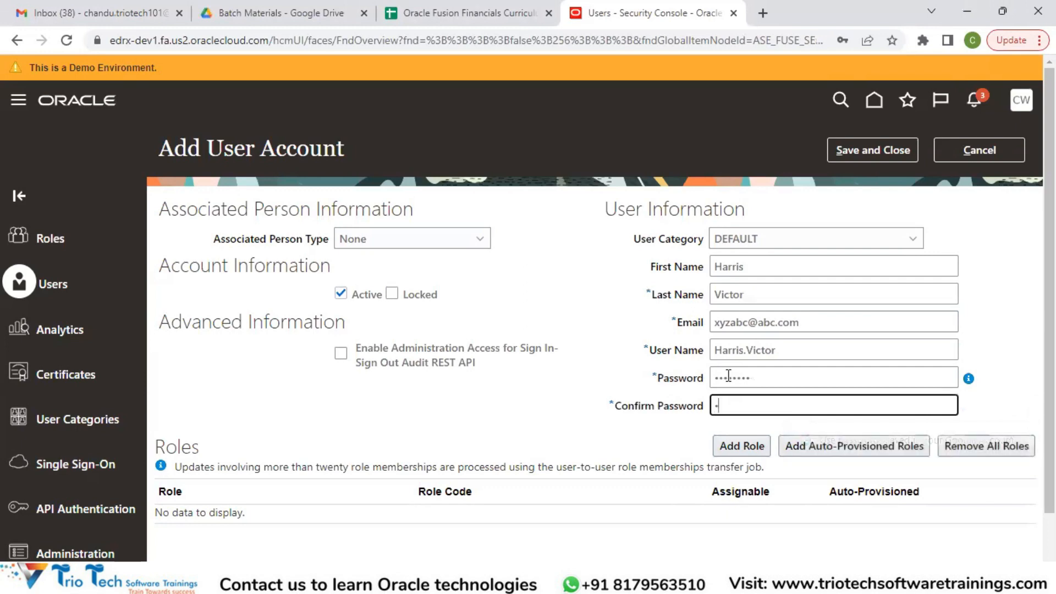
pyautogui.write('•')
pyautogui.click(859, 148)
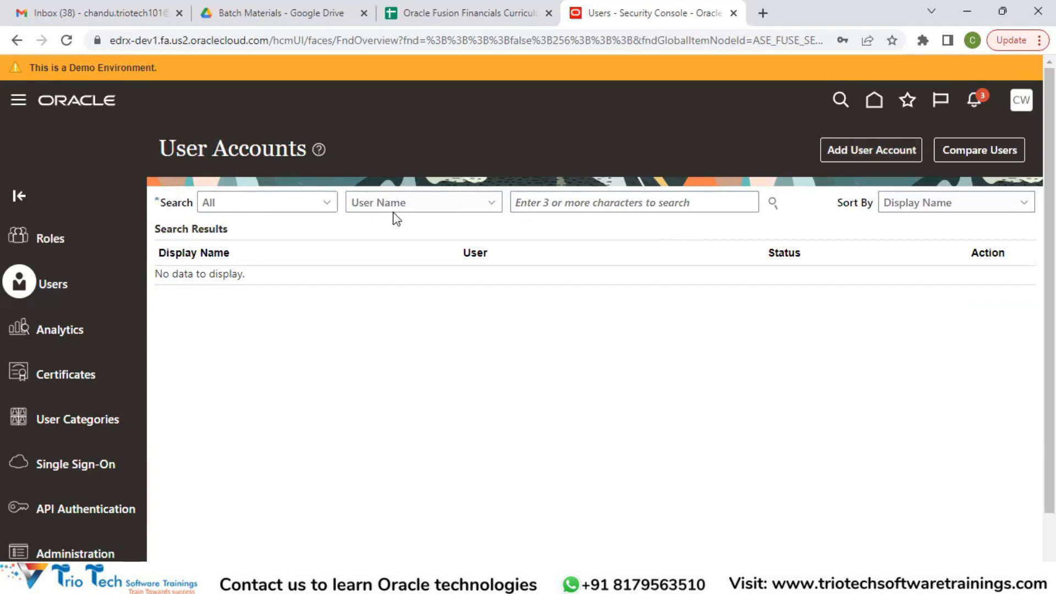
# Review the account status and search field options, and search all accounts for the new user by user name
pyautogui.click(329, 203)
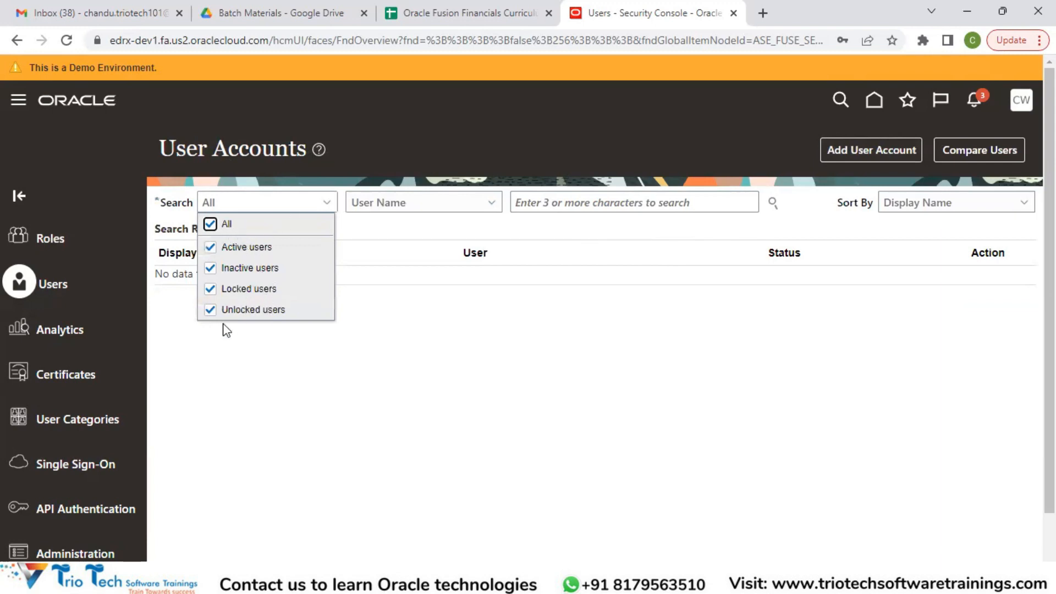
pyautogui.click(409, 352)
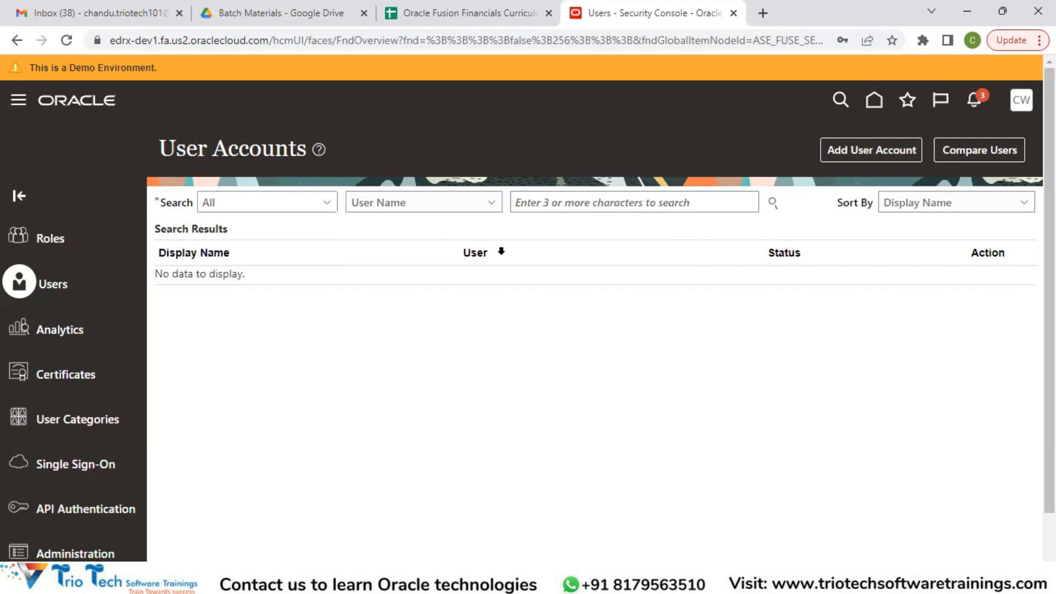
pyautogui.click(434, 205)
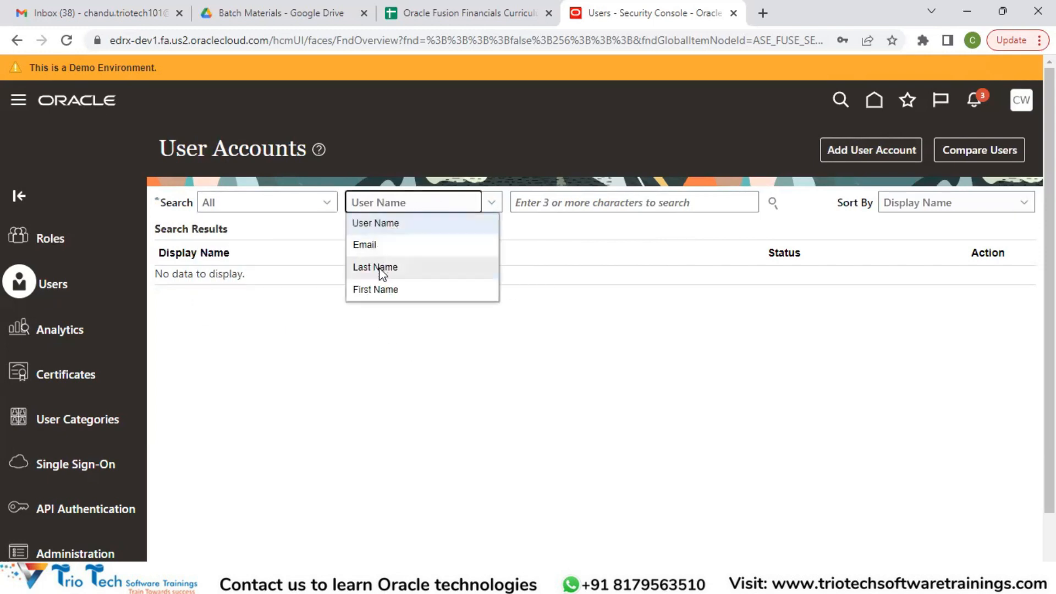
pyautogui.click(398, 344)
pyautogui.click(551, 202)
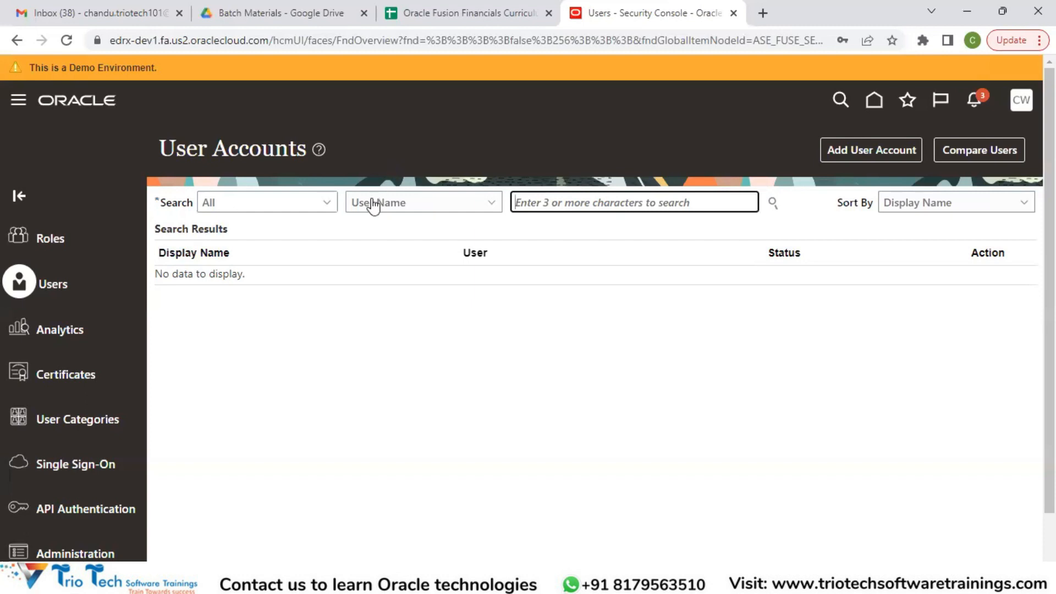
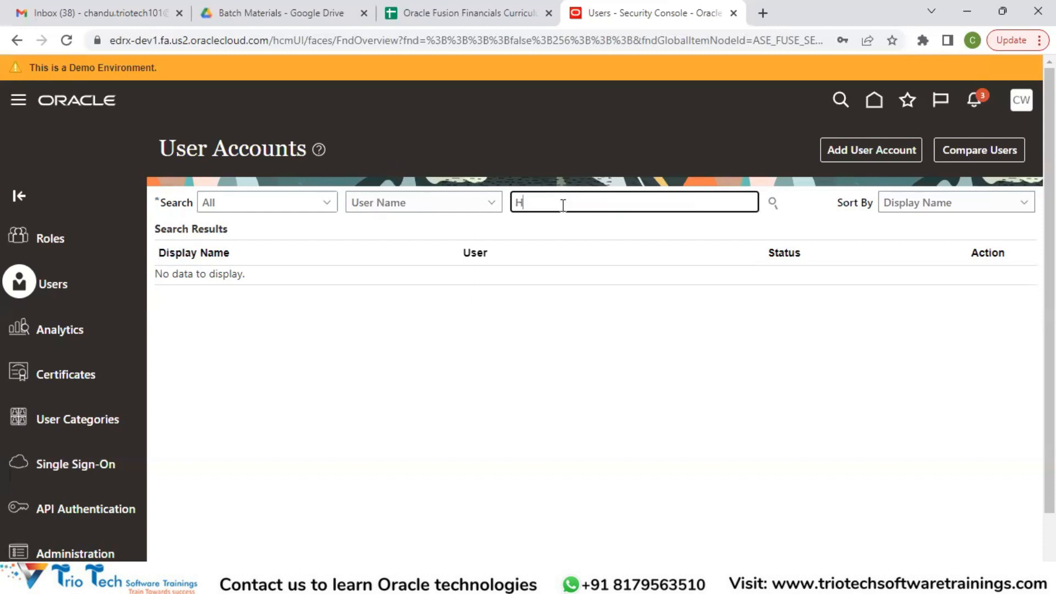
pyautogui.click(772, 204)
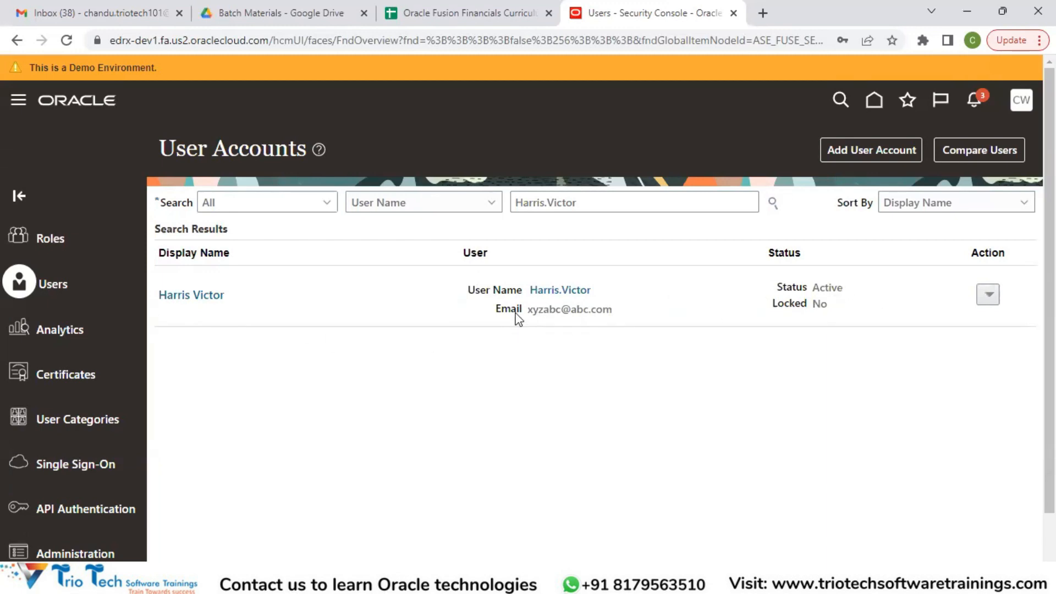
# Open the new user's account for editing and start adding a role membership
pyautogui.click(204, 297)
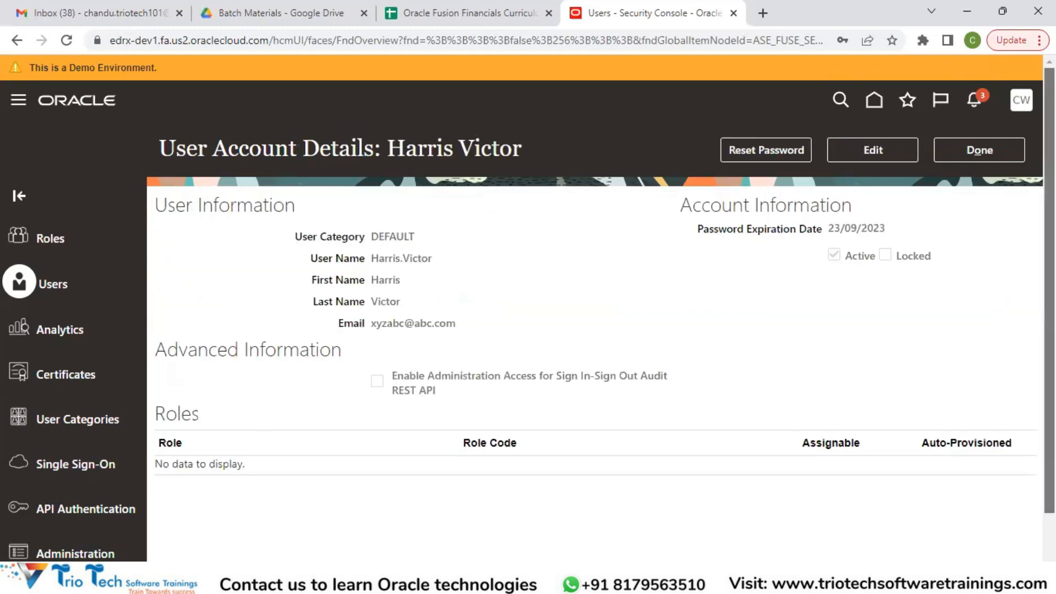
pyautogui.scroll(-2, 1049, 330)
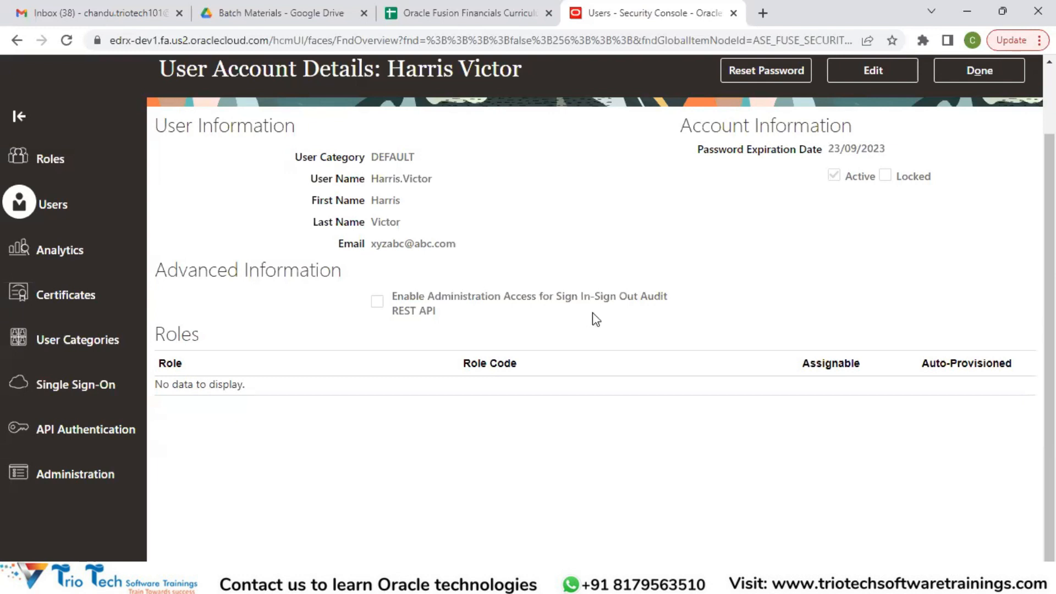
pyautogui.click(872, 71)
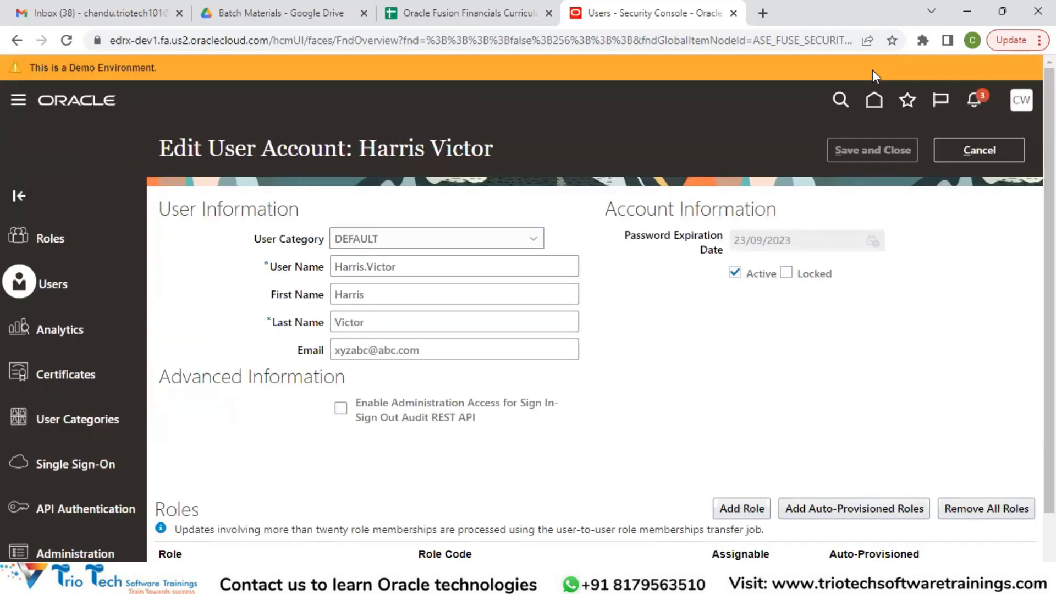
pyautogui.scroll(-2, 711, 484)
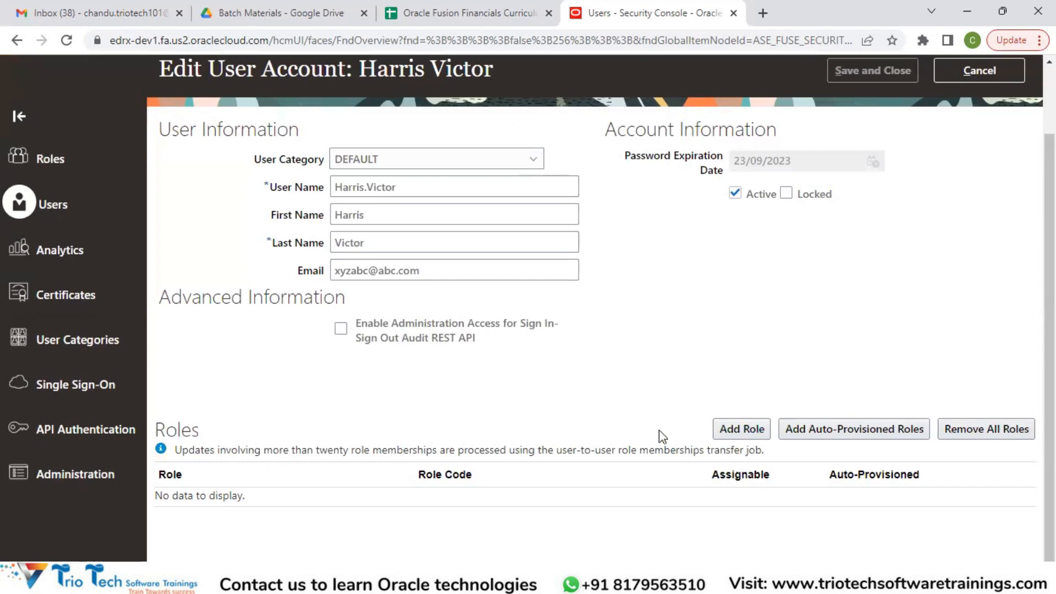
pyautogui.click(741, 434)
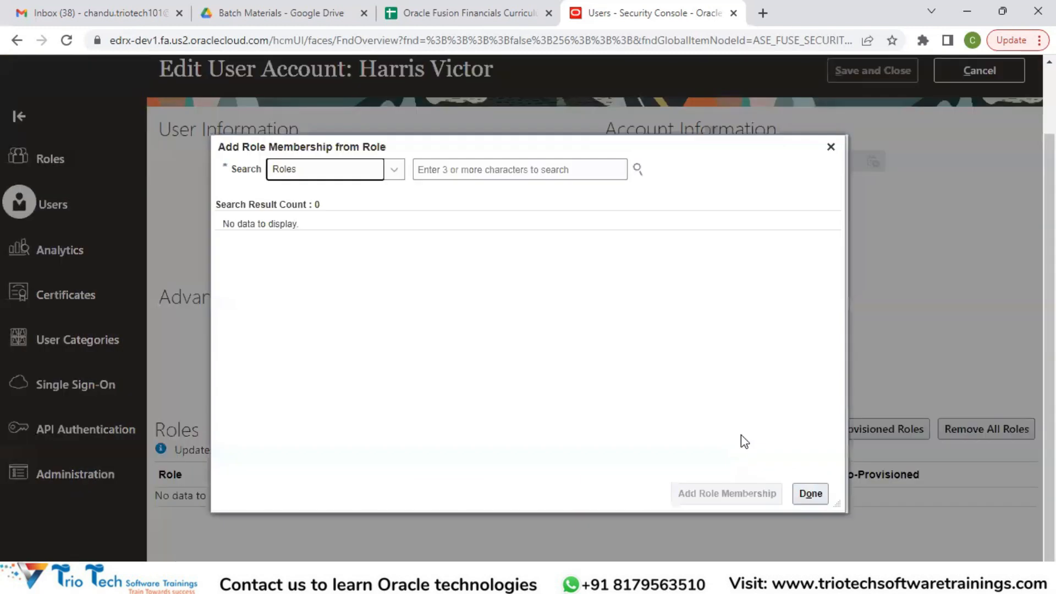
pyautogui.click(494, 171)
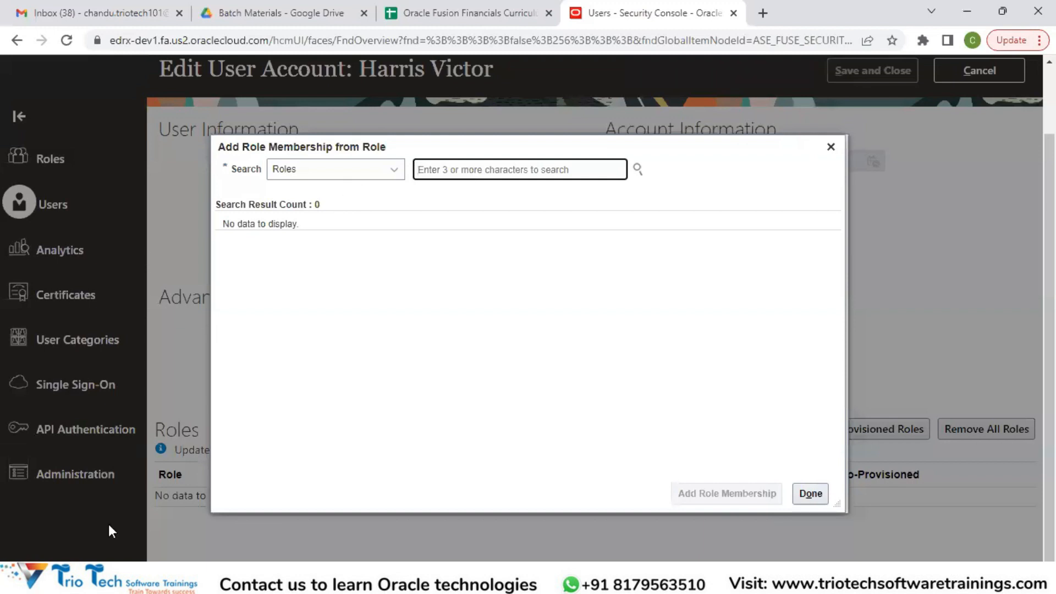
pyautogui.hotkey('alt', 'Tab')
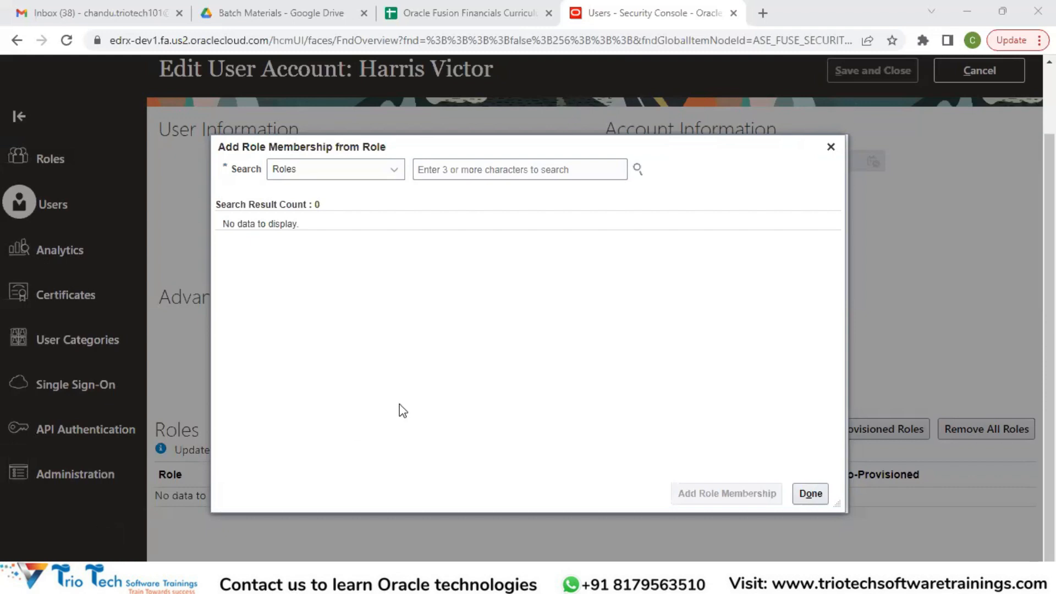
# Add the Employee role with code ORA_PER_EMPLOYEE_ABSTRACT to the account, and move the role dialog clear of the roles list
pyautogui.click(442, 168)
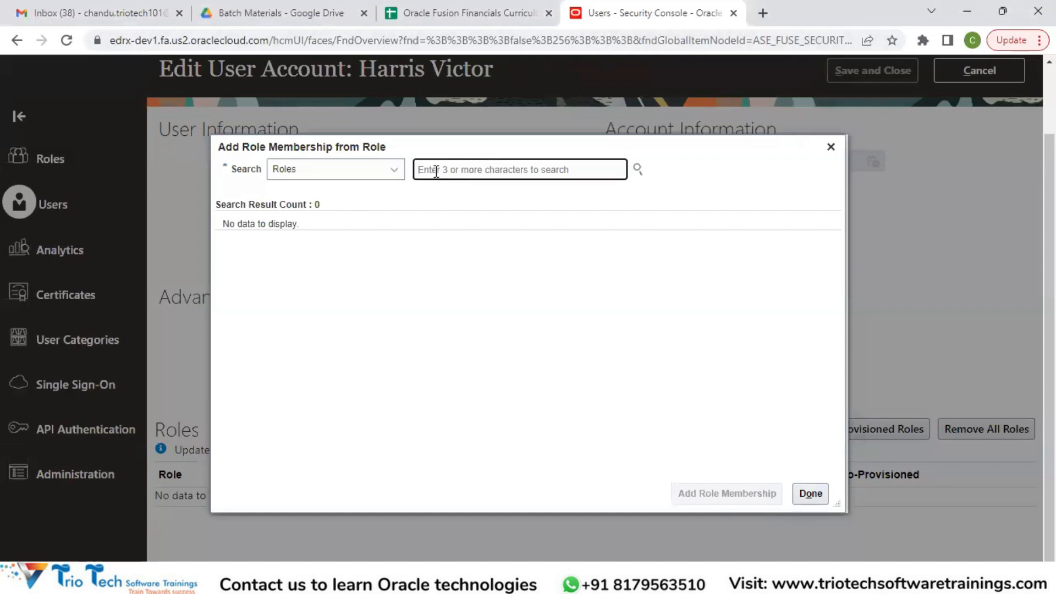
pyautogui.write('Em')
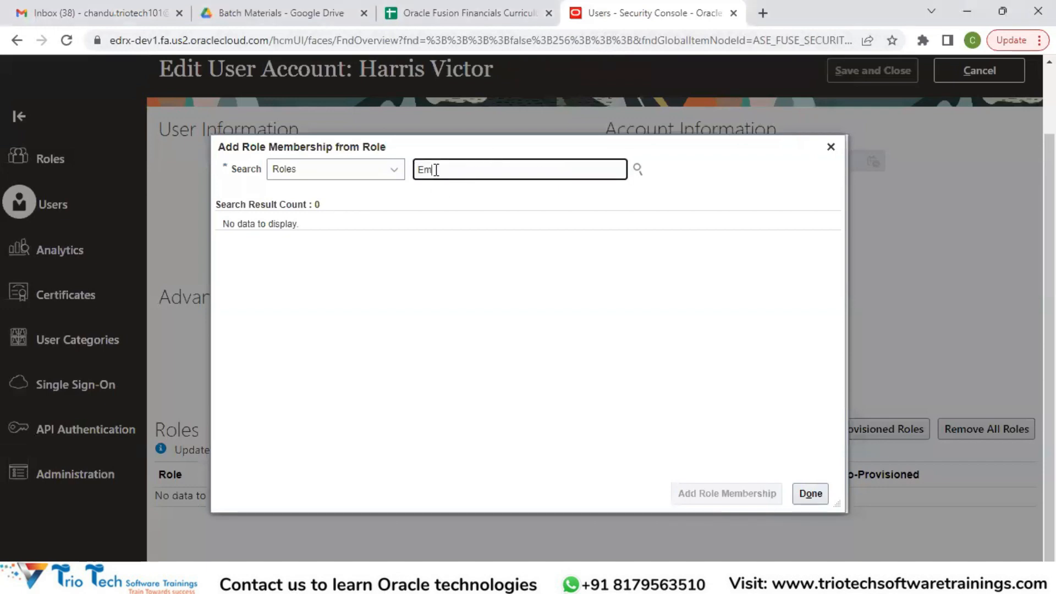
pyautogui.write('plo')
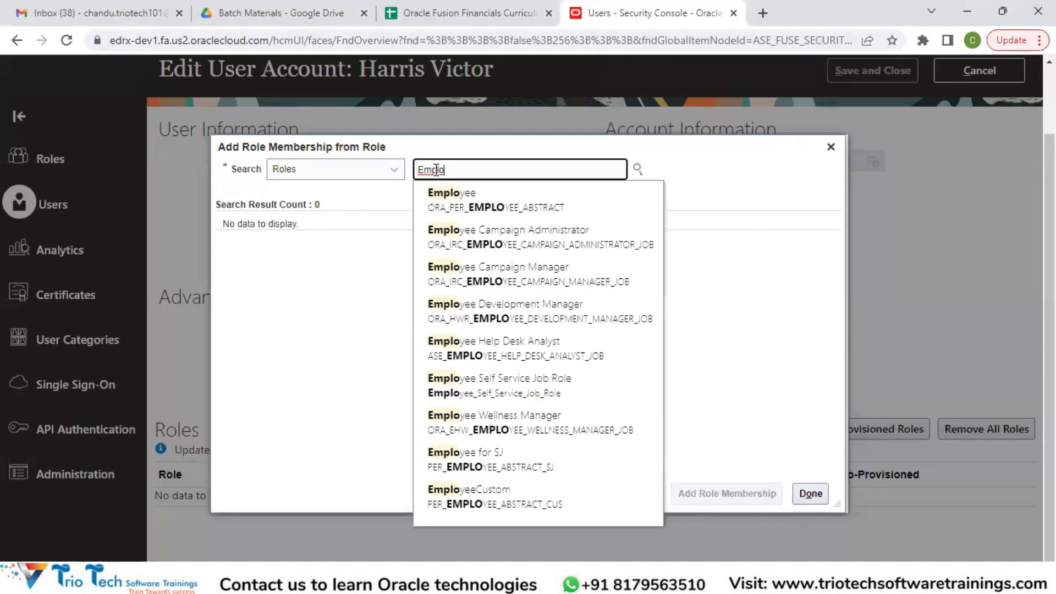
pyautogui.write('yee')
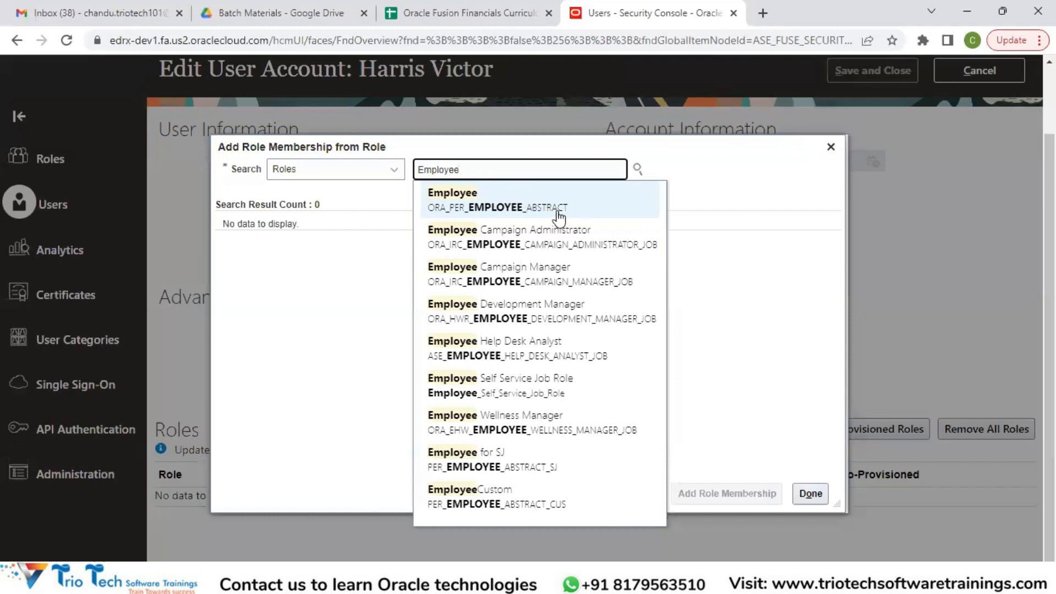
pyautogui.click(517, 208)
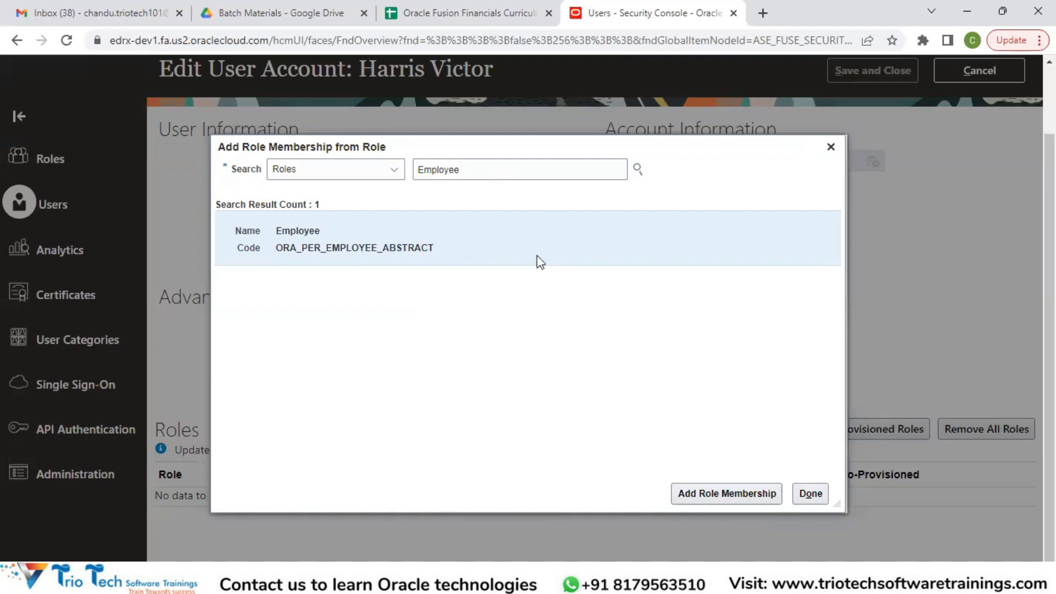
pyautogui.click(727, 497)
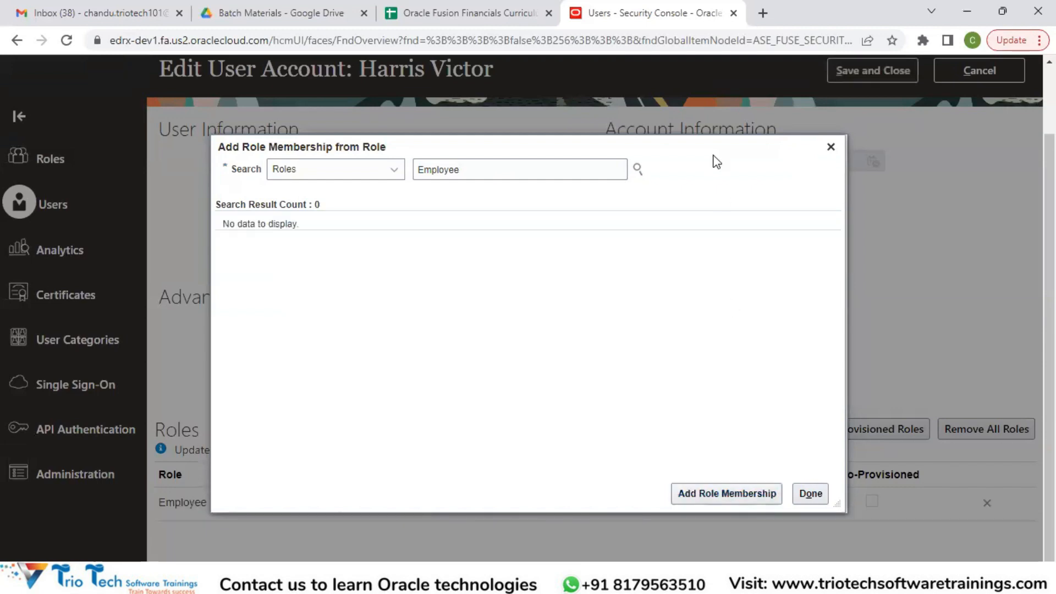
pyautogui.moveTo(648, 143); pyautogui.dragTo(667, 43)
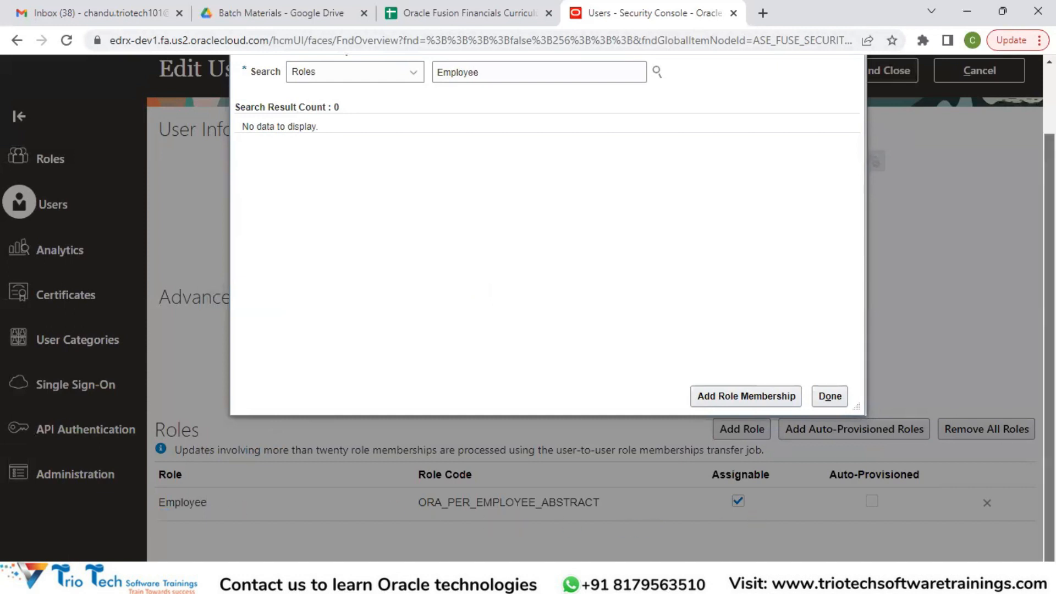
# Add the Accounts Payable Invoice Supervisor role with code ORA_AP_ACCOUNTS_PAYABLE_INVOICE_SUPERVISOR_JOB to the account
pyautogui.scroll(2, 685, 311)
pyautogui.moveTo(506, 85); pyautogui.dragTo(411, 92)
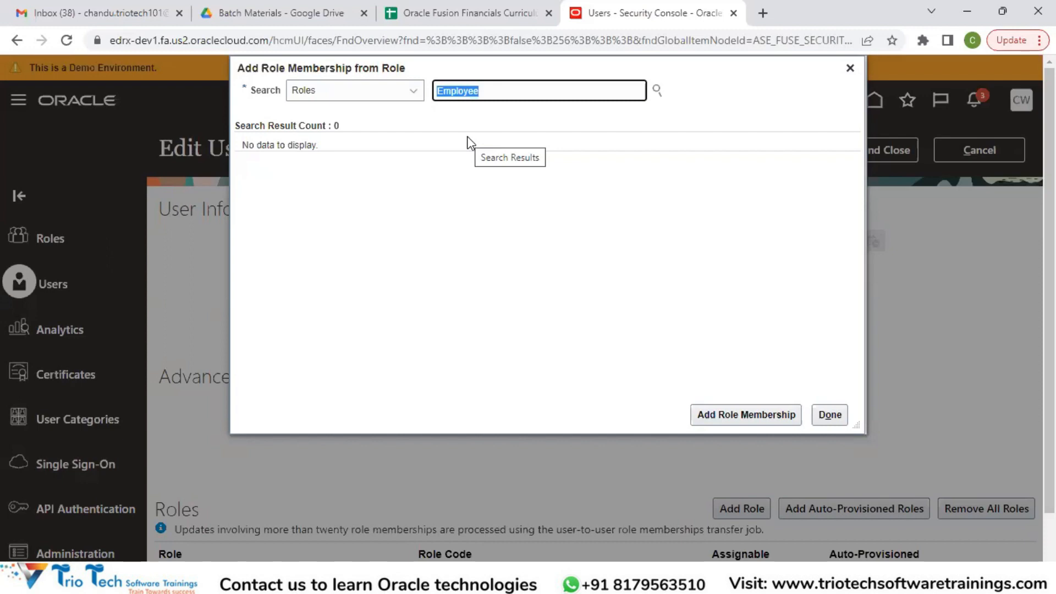
pyautogui.write('Accou')
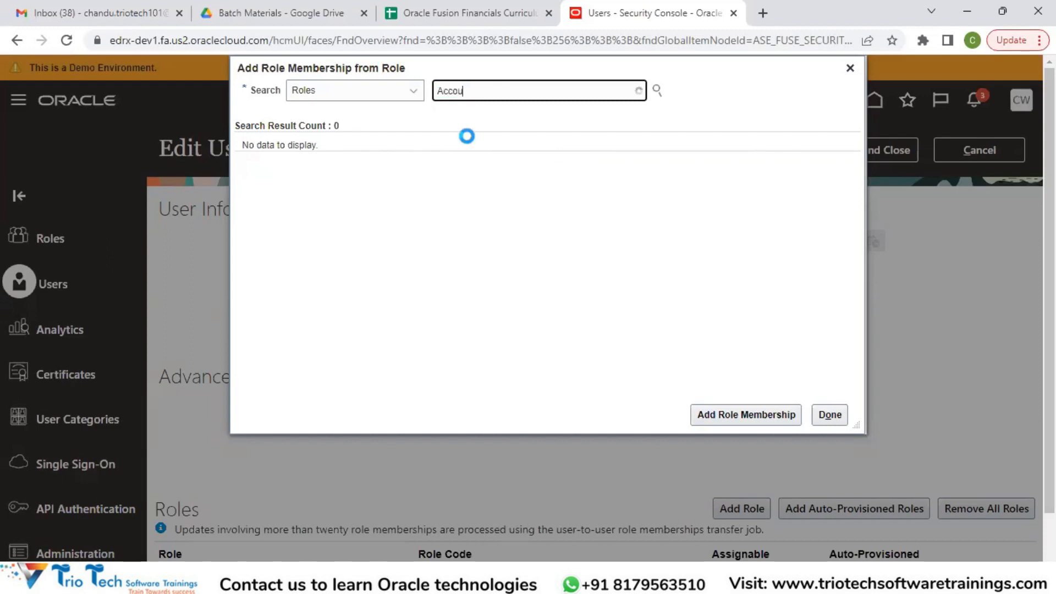
pyautogui.write('nts')
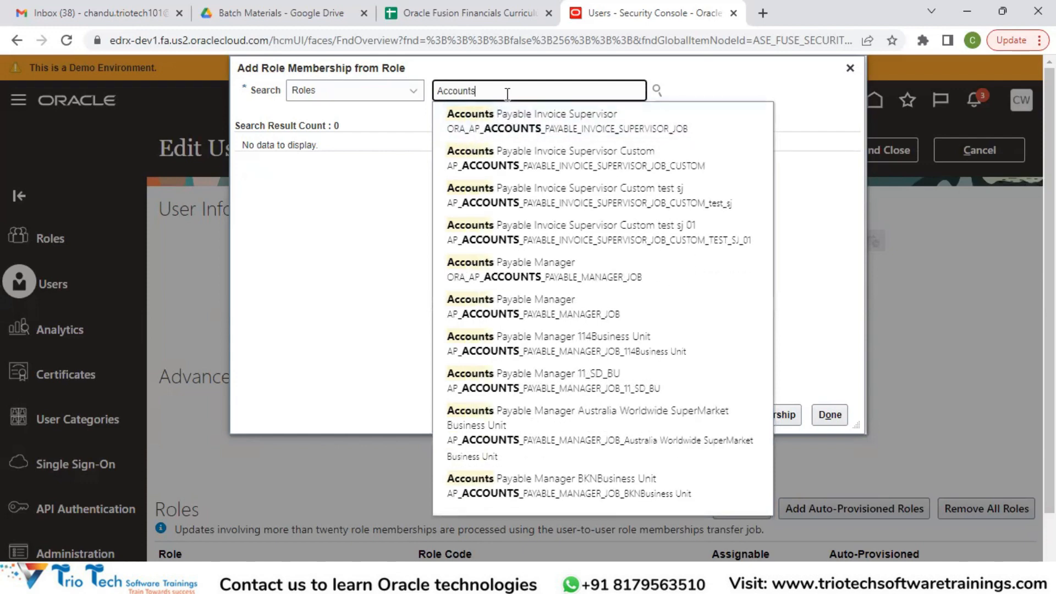
pyautogui.write('Pay')
pyautogui.click(560, 129)
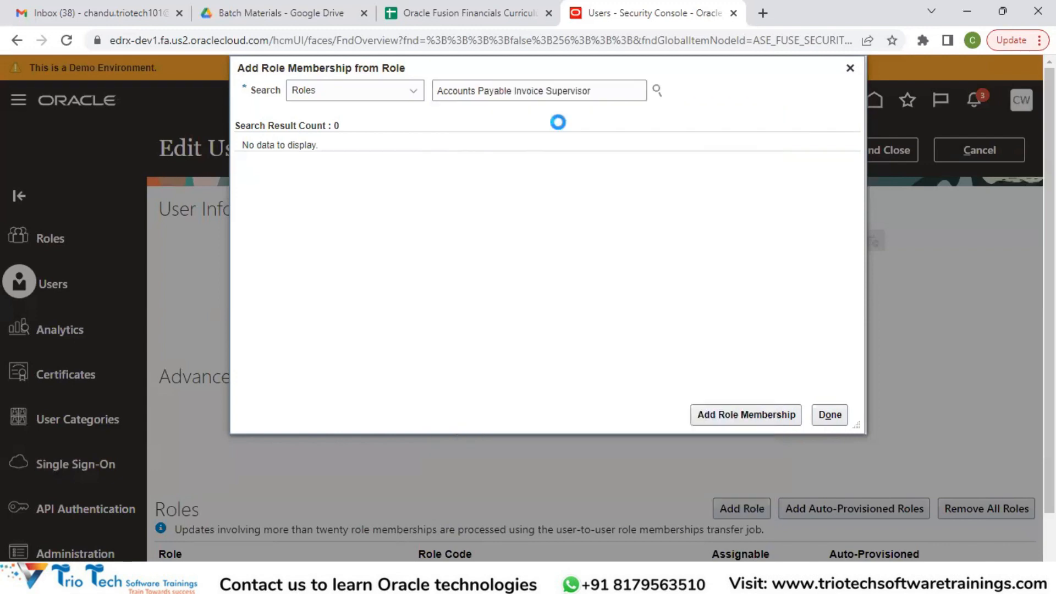
pyautogui.click(721, 424)
# Add the Accounts Payable Payment Supervisor role with code ORA_AP_ACCOUNTS_PAYABLE_PAYMENT_SUPERVISOR_JOB to the account
pyautogui.moveTo(600, 91); pyautogui.dragTo(513, 87)
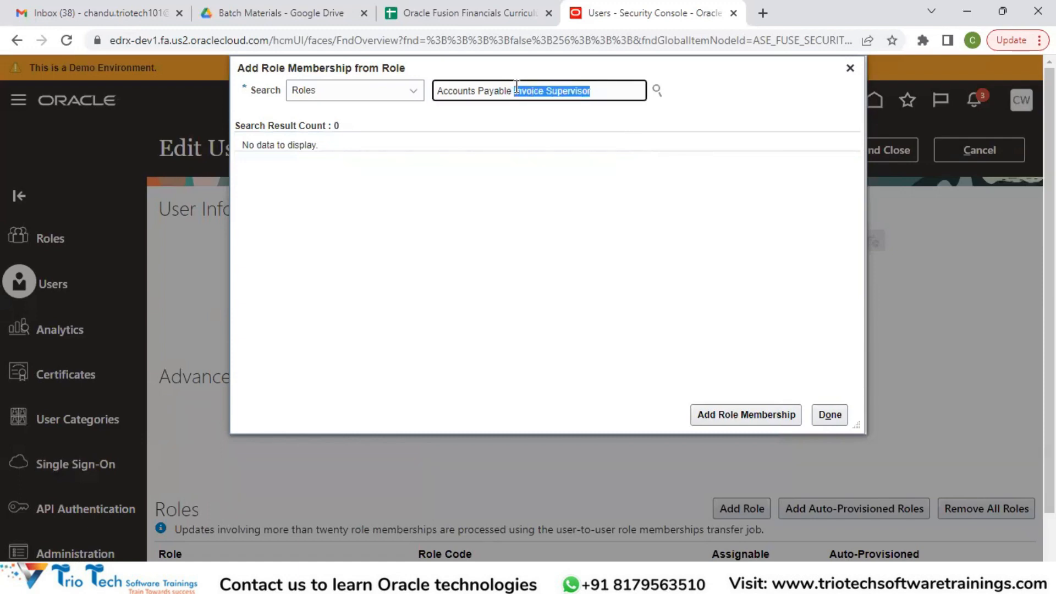
pyautogui.press('BackSpace')
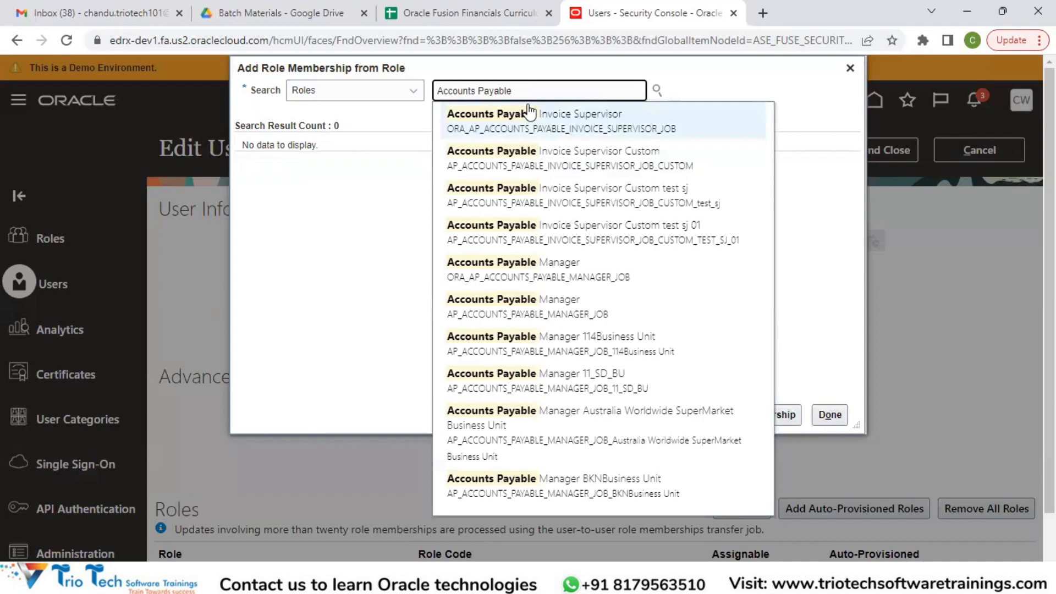
pyautogui.write('Paym')
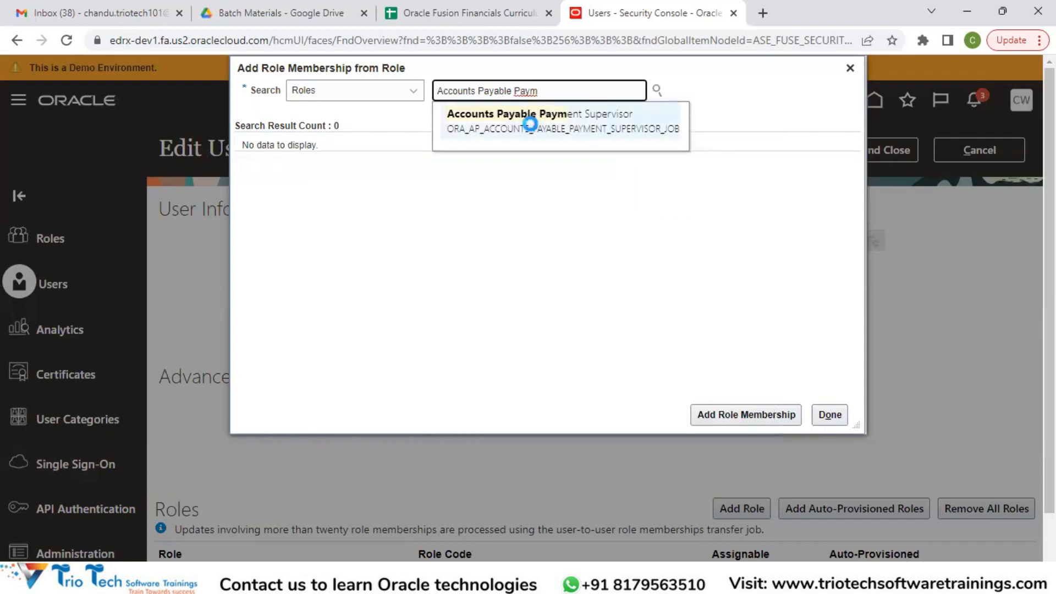
pyautogui.click(530, 124)
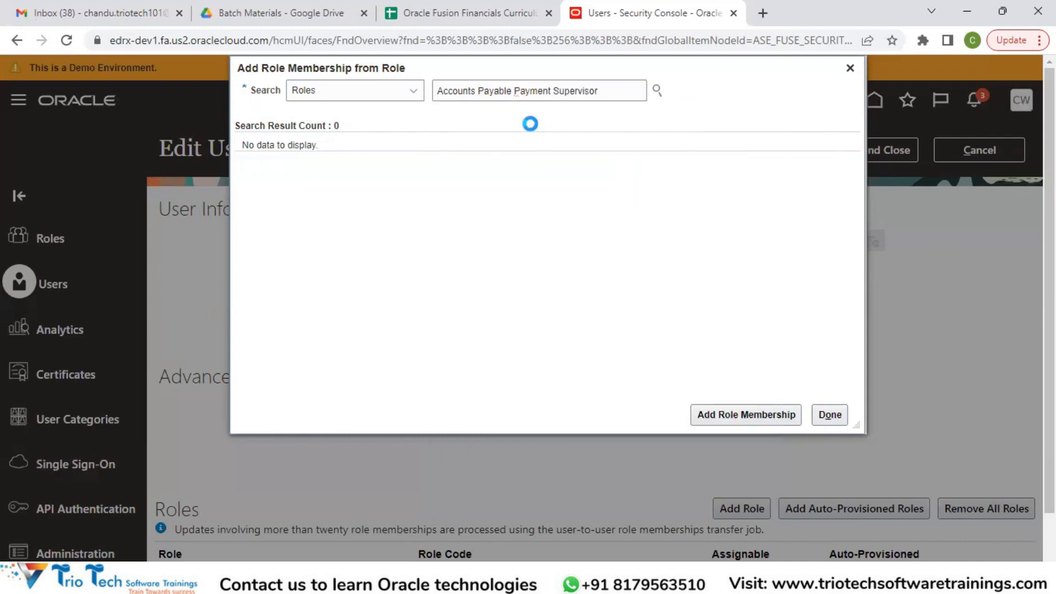
pyautogui.click(723, 421)
# Add the Accounts Payable Manager role with code ORA_AP_ACCOUNTS_PAYABLE_MANAGER_JOB to the account, and finish adding role memberships
pyautogui.moveTo(605, 89); pyautogui.dragTo(428, 88)
pyautogui.write('A')
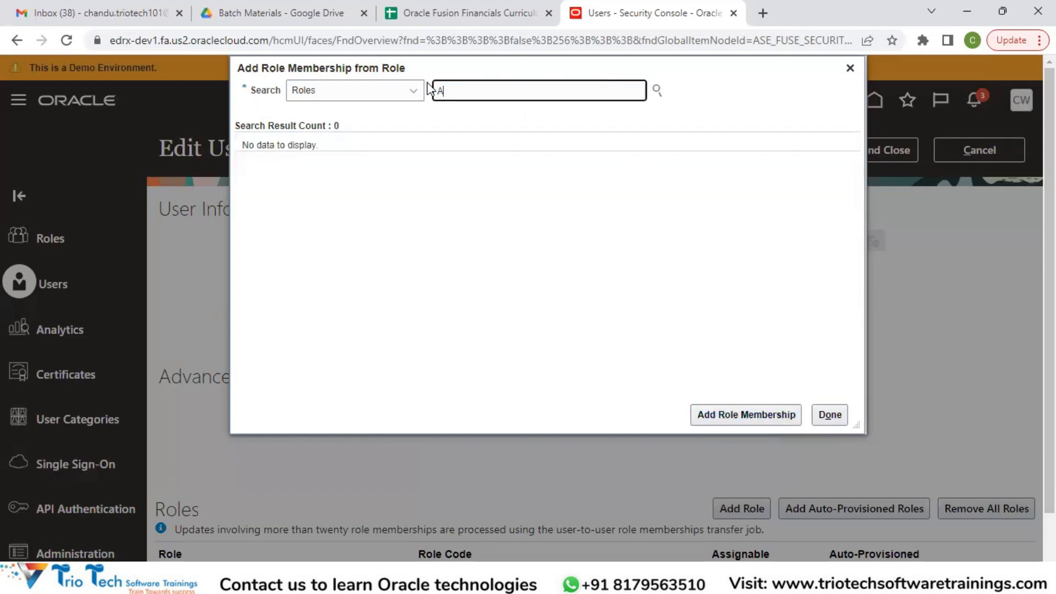
pyautogui.write('ccounts')
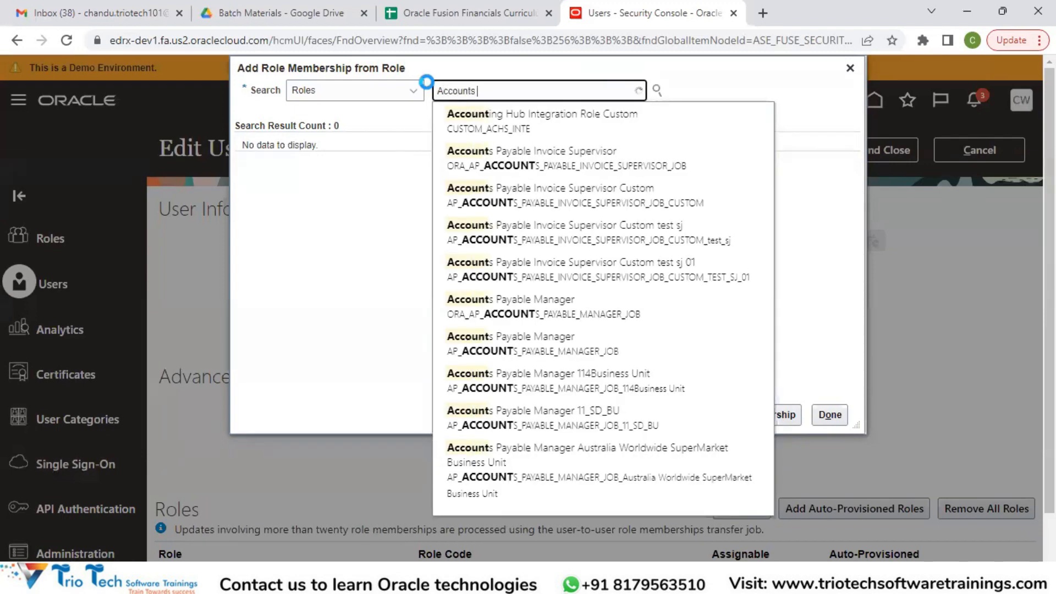
pyautogui.write(' ayab')
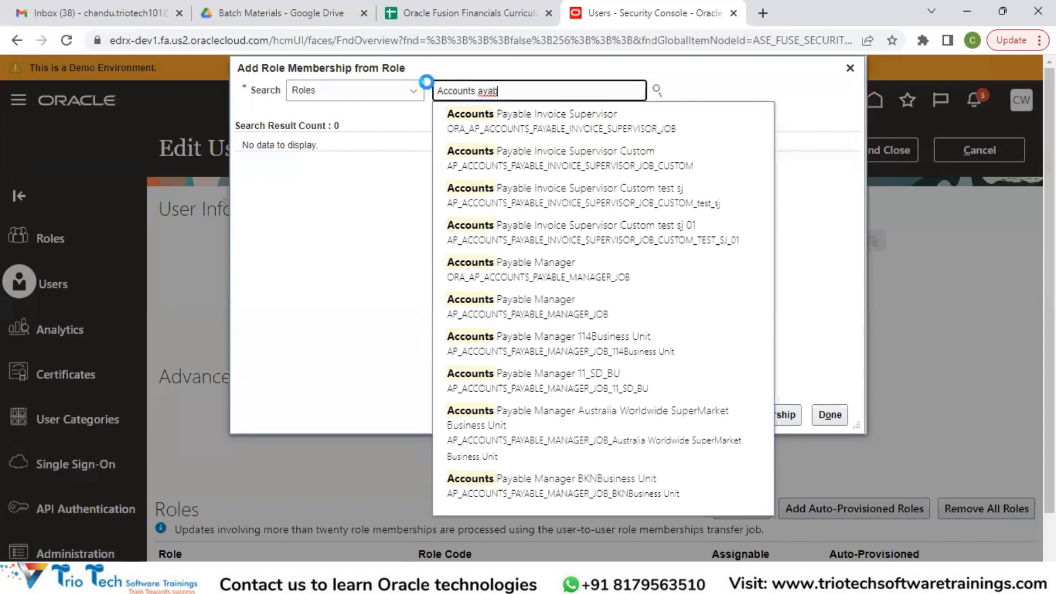
pyautogui.press('BackSpace')
pyautogui.press('BackSpace')
pyautogui.press('BackSpace')
pyautogui.press('BackSpace')
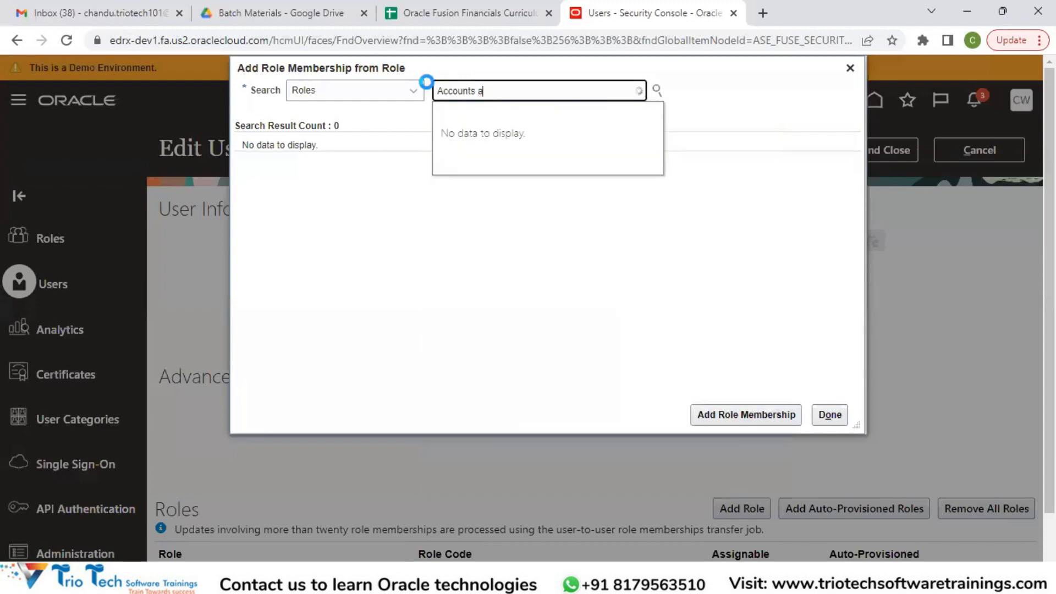
pyautogui.write('Payab')
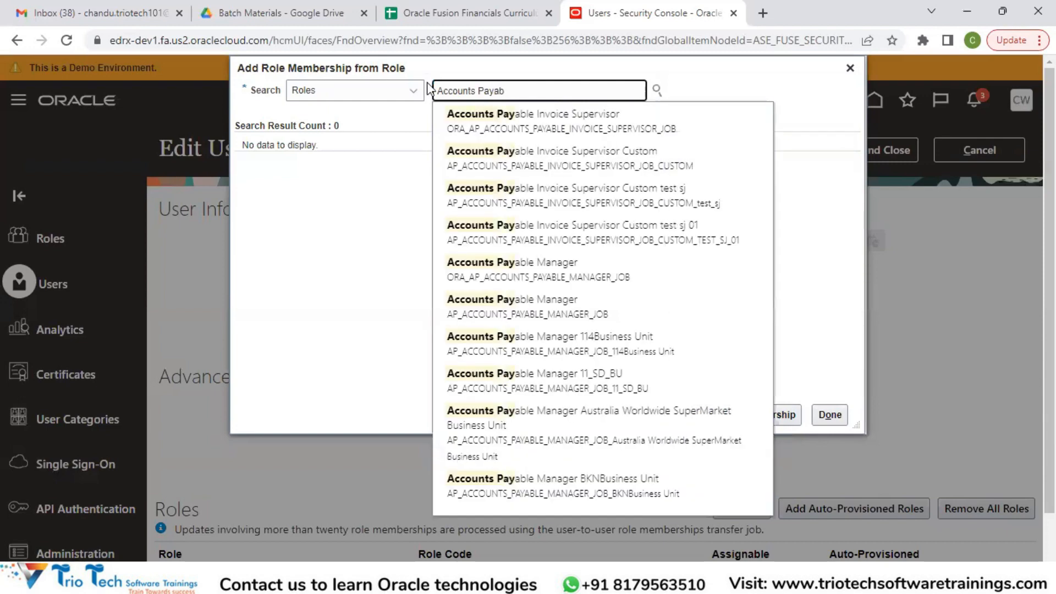
pyautogui.write('le Ma')
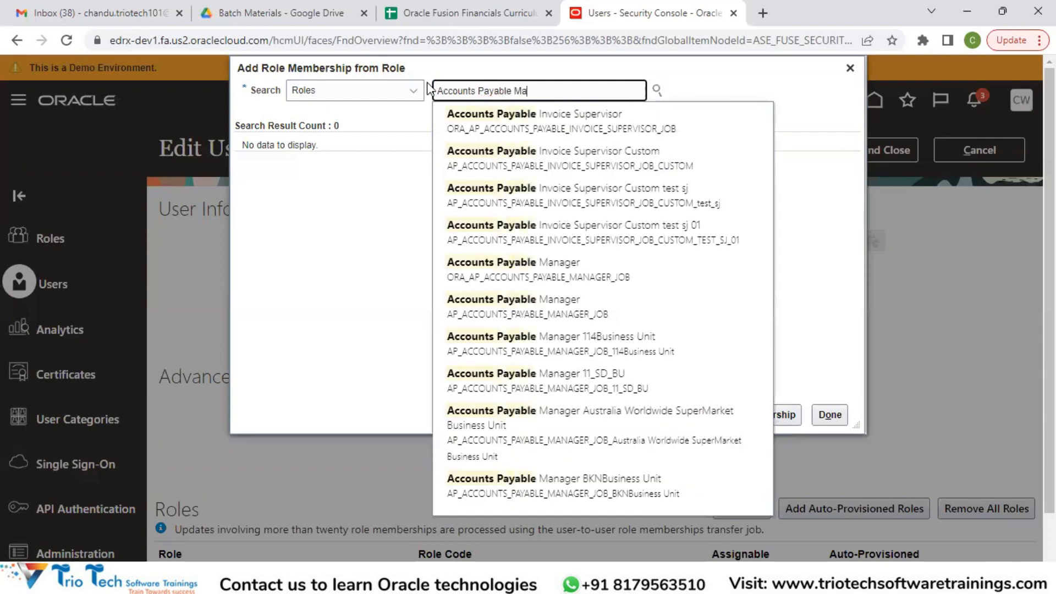
pyautogui.click(427, 83)
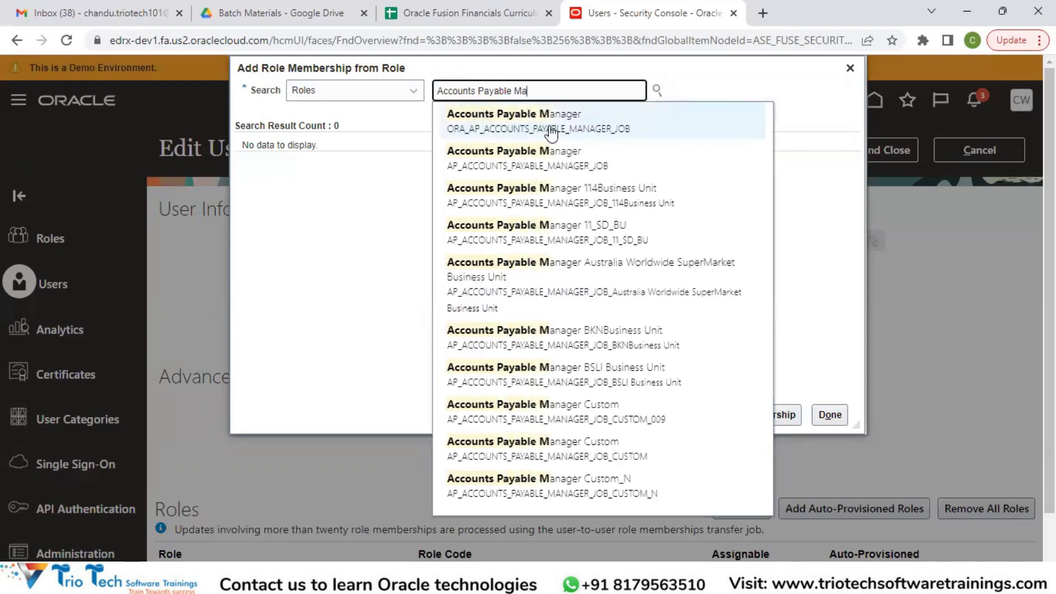
pyautogui.click(590, 125)
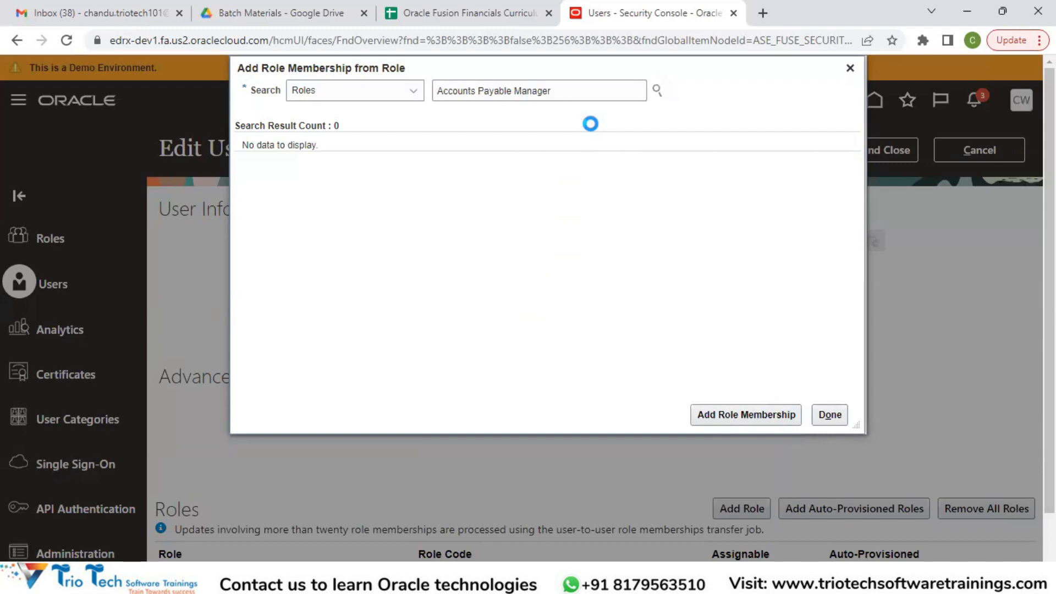
pyautogui.click(731, 421)
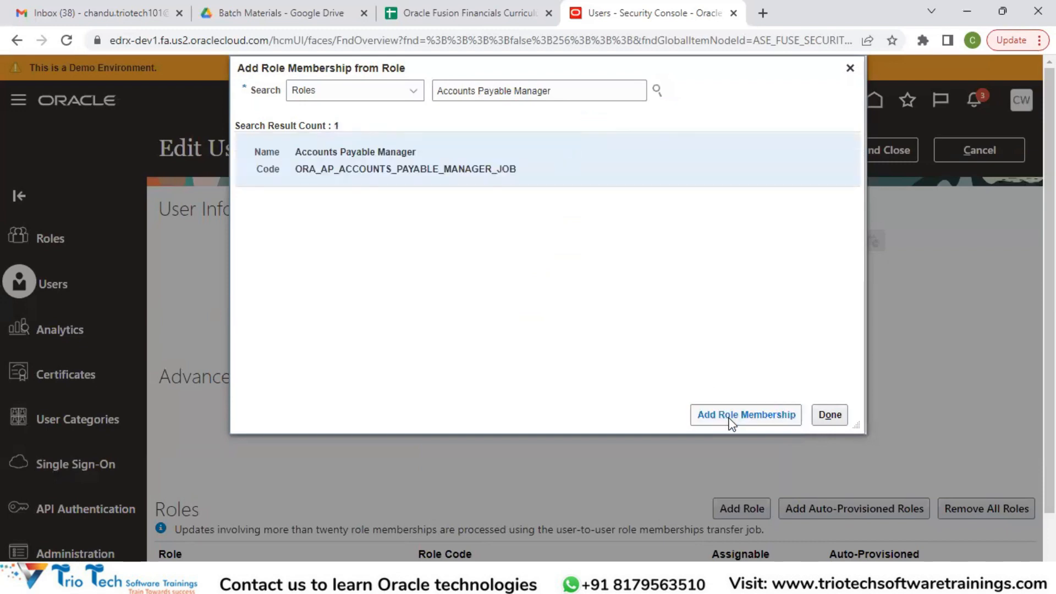
pyautogui.click(833, 420)
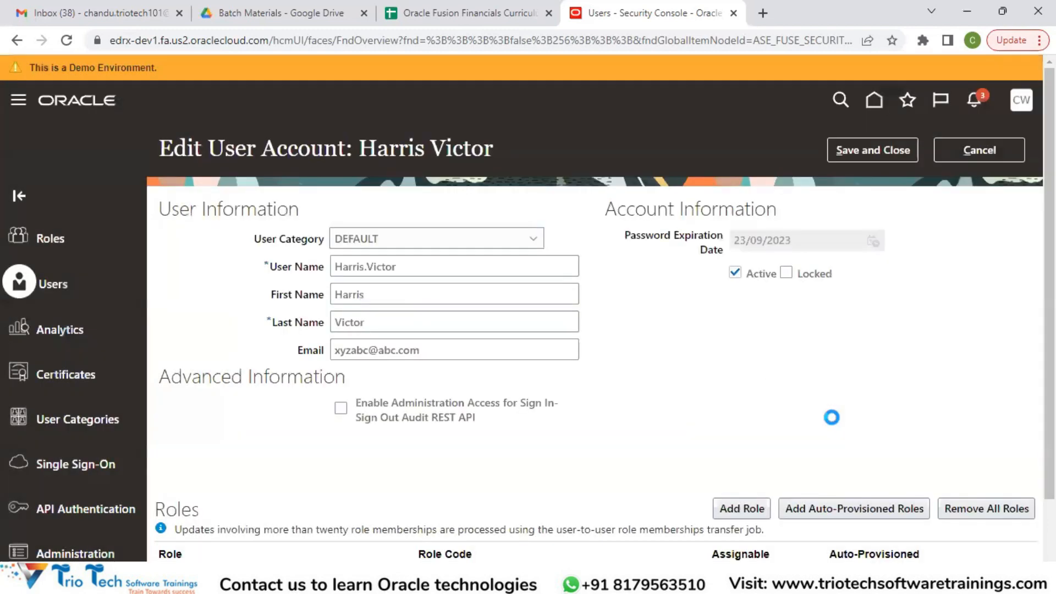
pyautogui.scroll(-2, 829, 415)
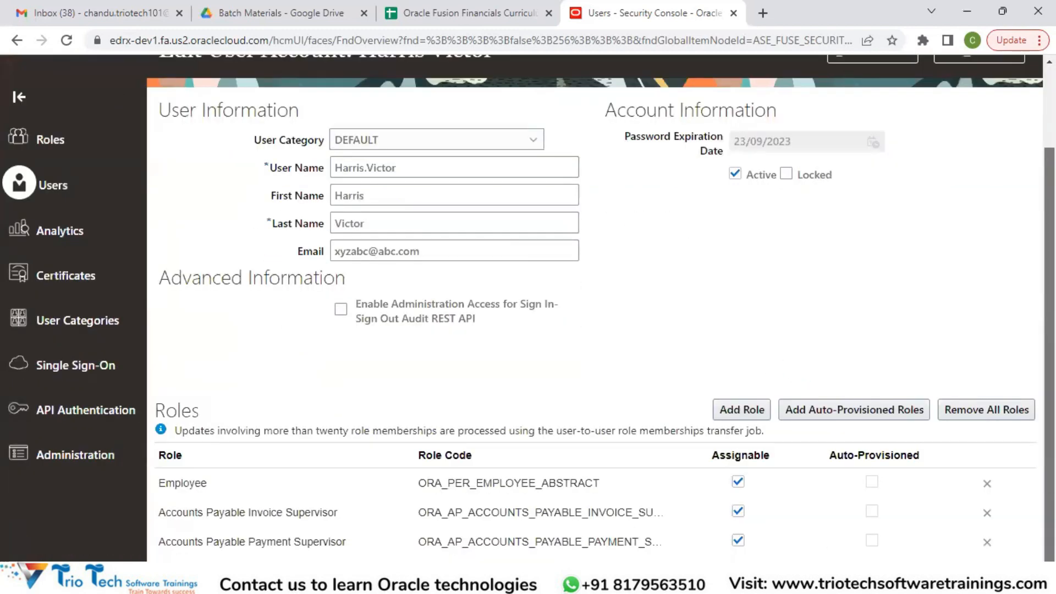
# Review and save the role assignments on the edited user account, and close its account details
pyautogui.scroll(2, 528, 308)
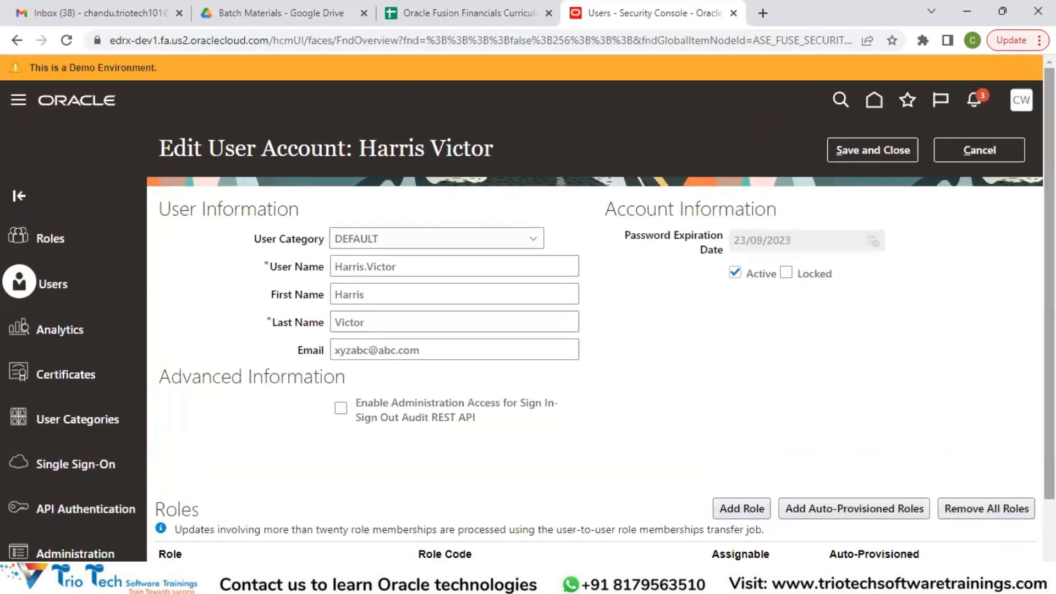
pyautogui.scroll(-2, 594, 307)
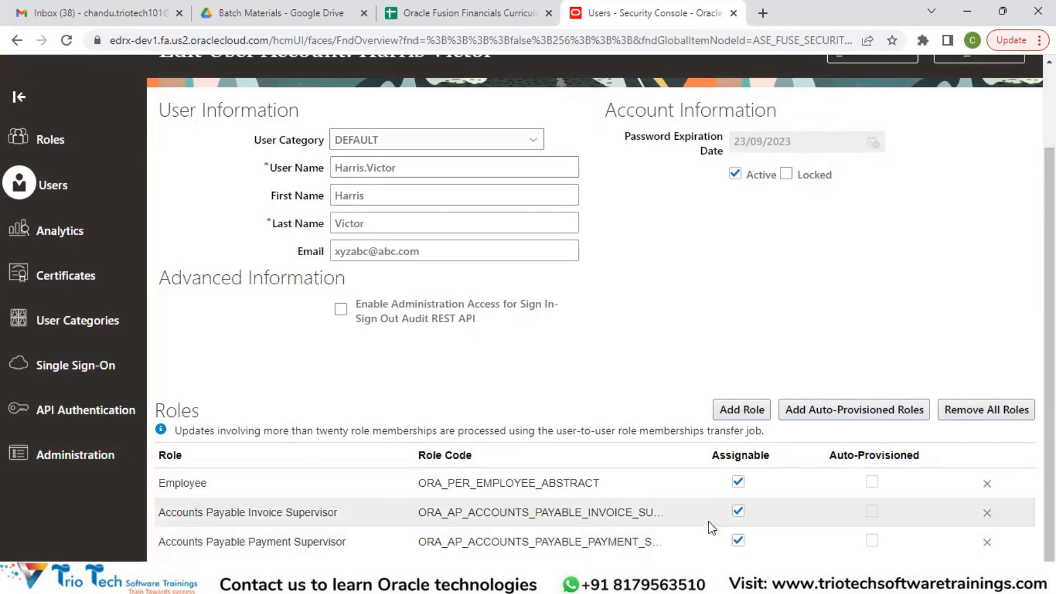
pyautogui.scroll(2, 712, 528)
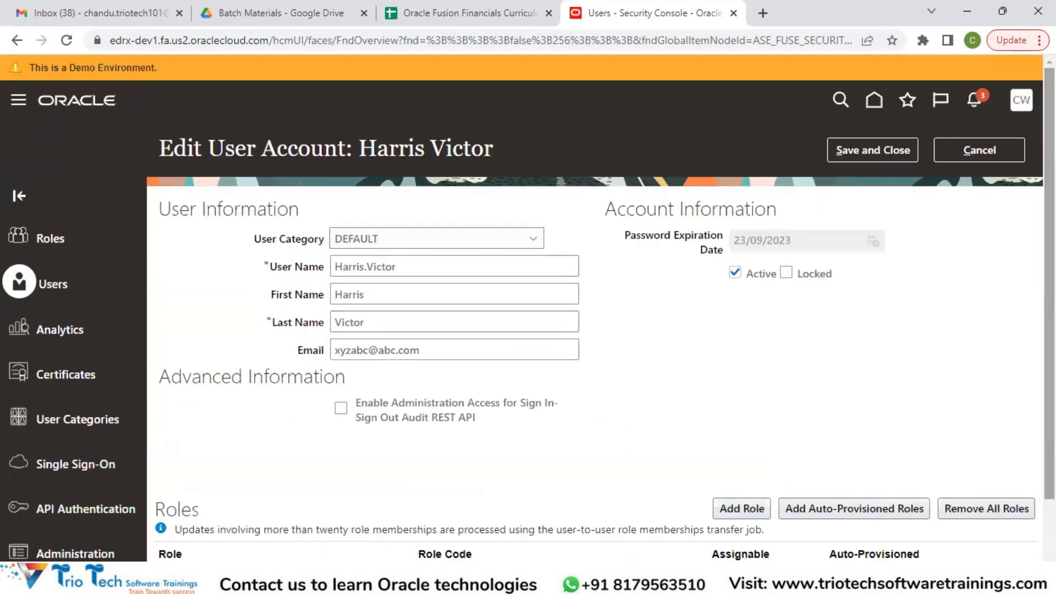
pyautogui.click(873, 149)
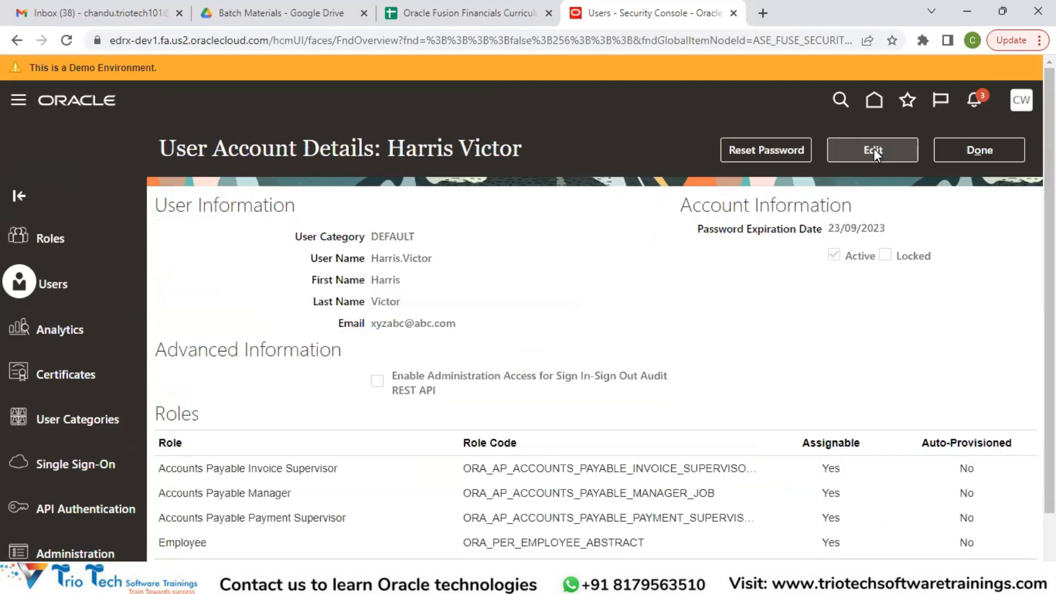
pyautogui.scroll(-2, 593, 363)
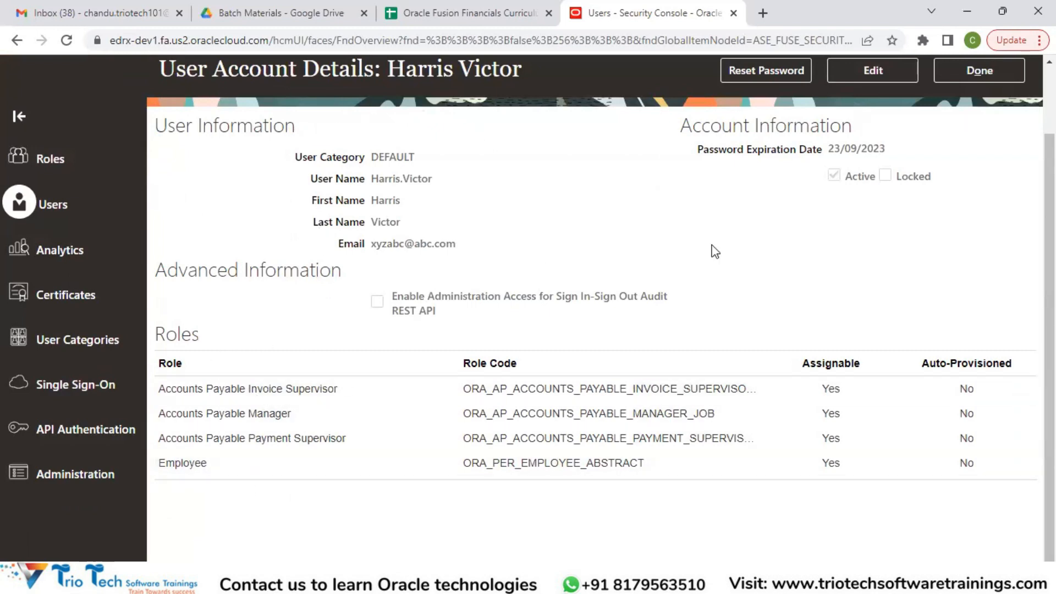
pyautogui.scroll(2, 958, 160)
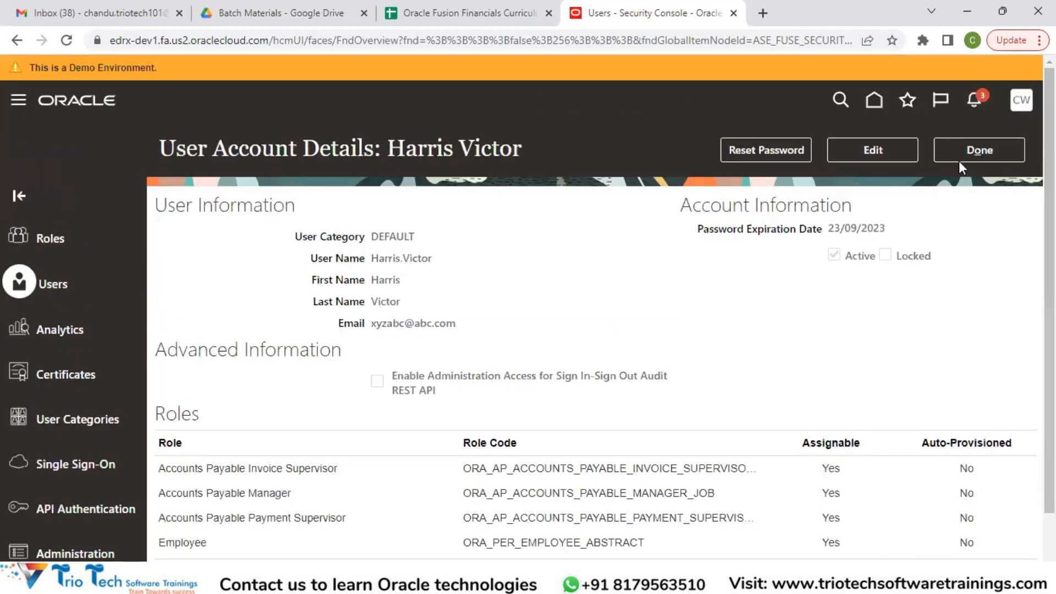
pyautogui.click(969, 154)
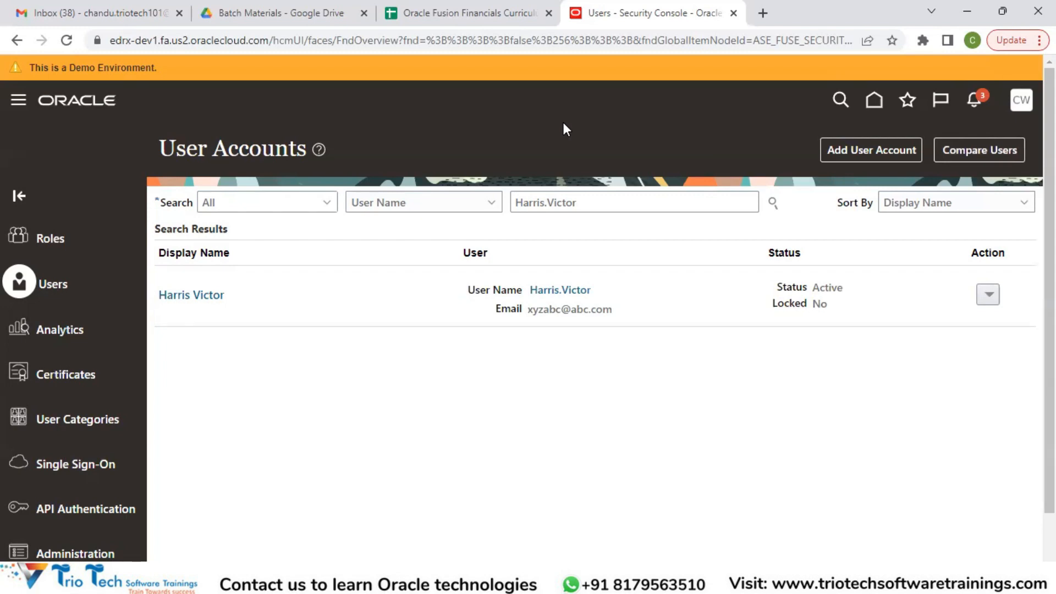
# Start scheduling a new process from Scheduled Processes, and decline to save the sign-in password in the browser
pyautogui.click(20, 104)
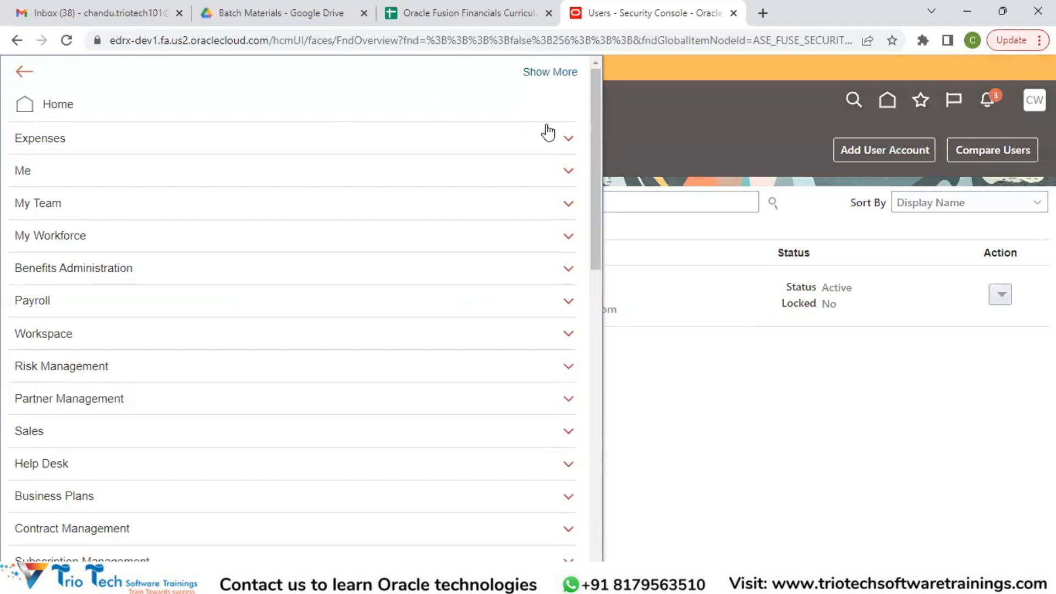
pyautogui.scroll(-15, 585, 219)
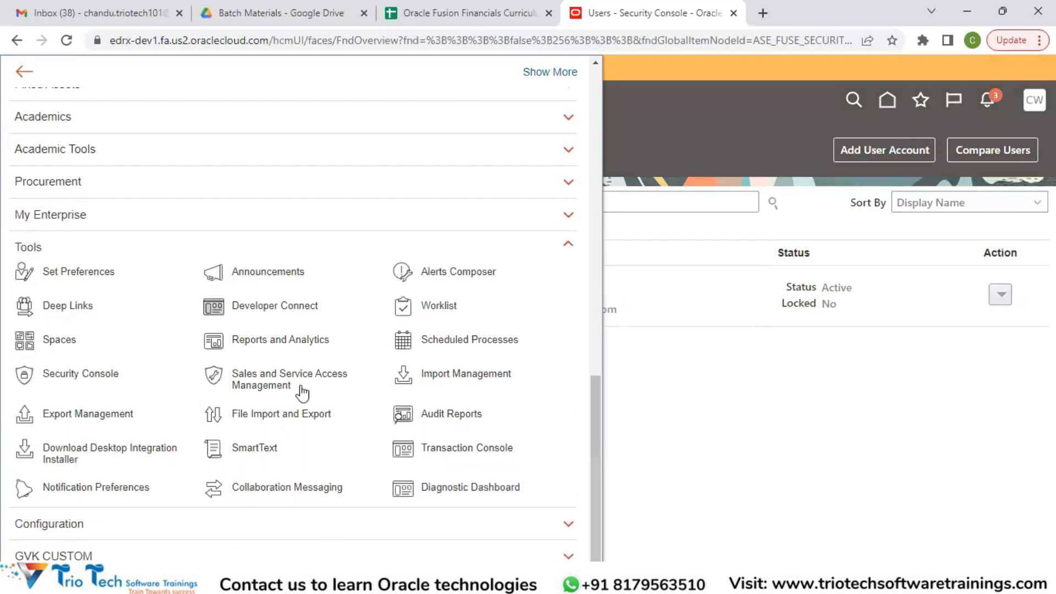
pyautogui.click(452, 347)
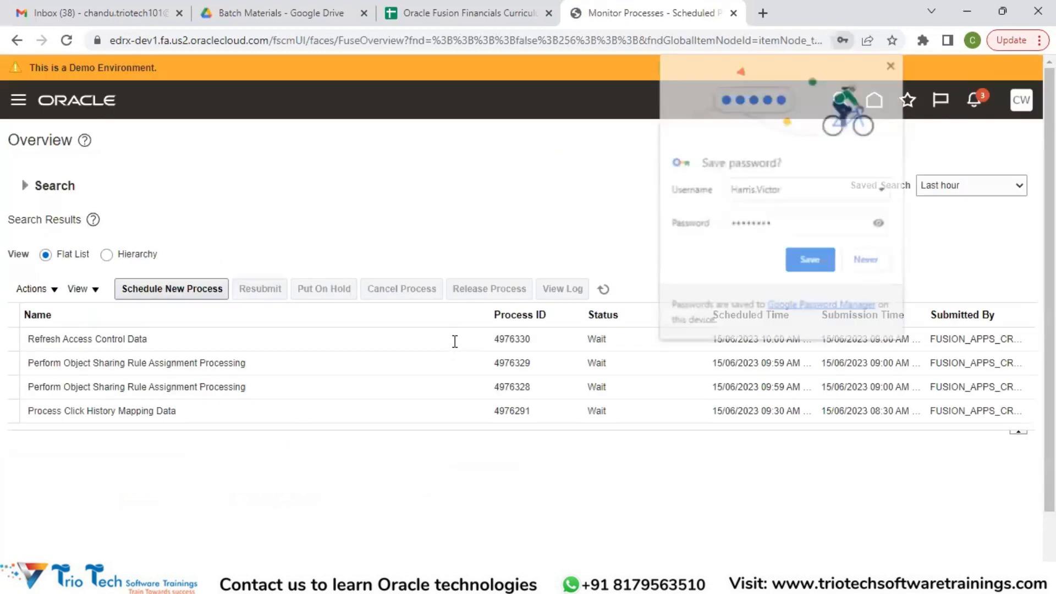
pyautogui.click(156, 297)
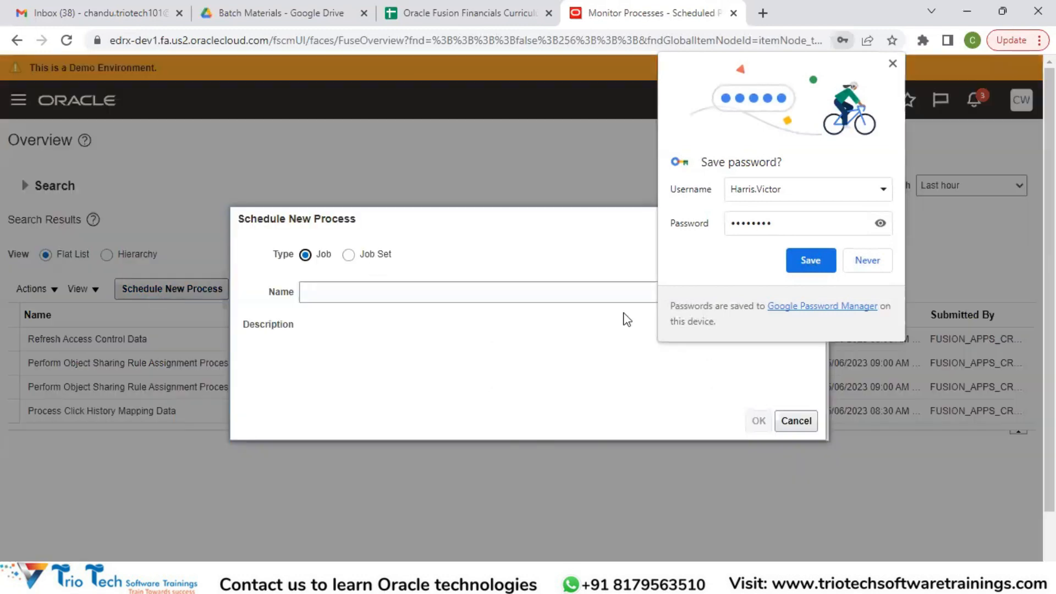
pyautogui.click(876, 263)
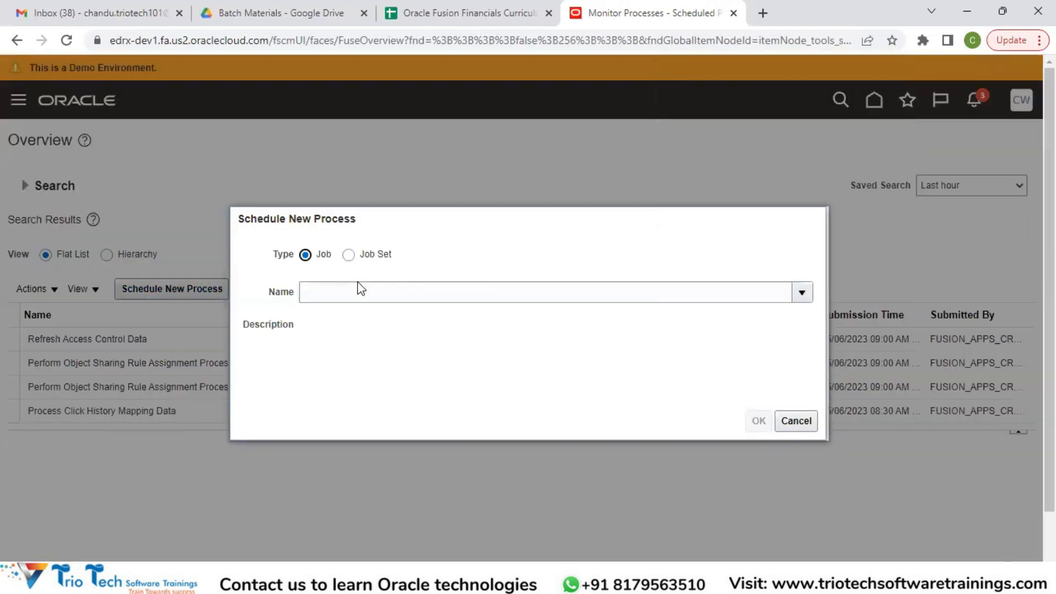
# Choose the job Retrieve Latest LDAP Changes as the new process and accept the selection
pyautogui.click(352, 289)
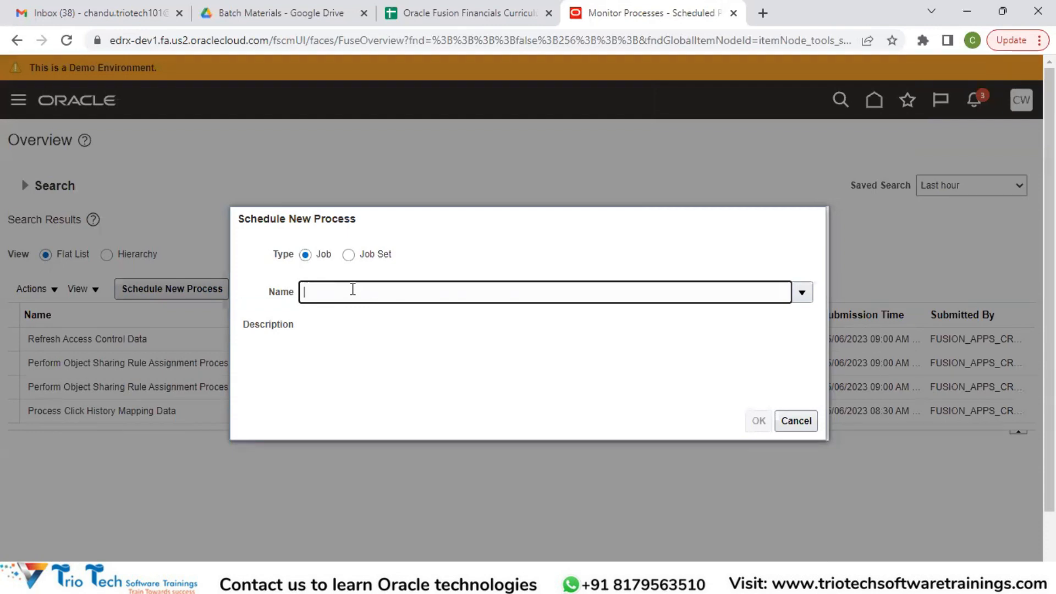
pyautogui.write('Retrieve Latest Ldap')
pyautogui.press('Tab')
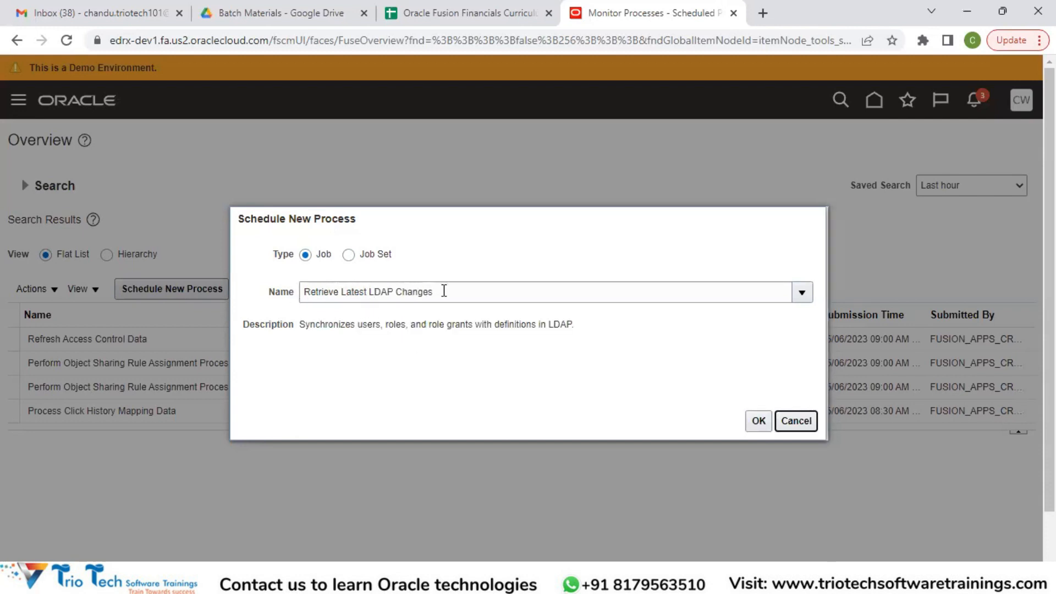
pyautogui.moveTo(441, 290); pyautogui.dragTo(303, 293)
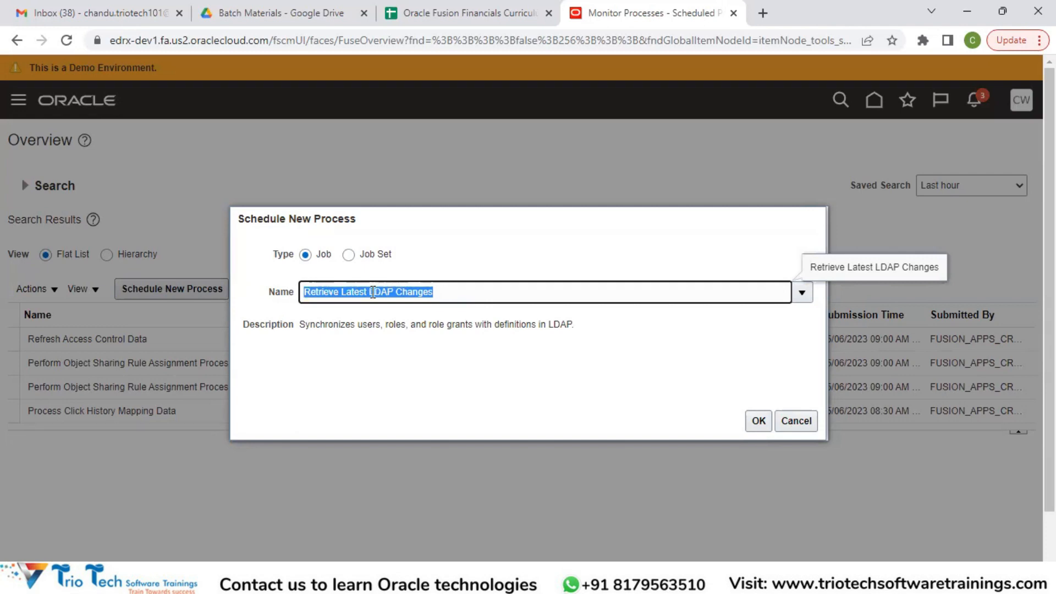
pyautogui.click(442, 295)
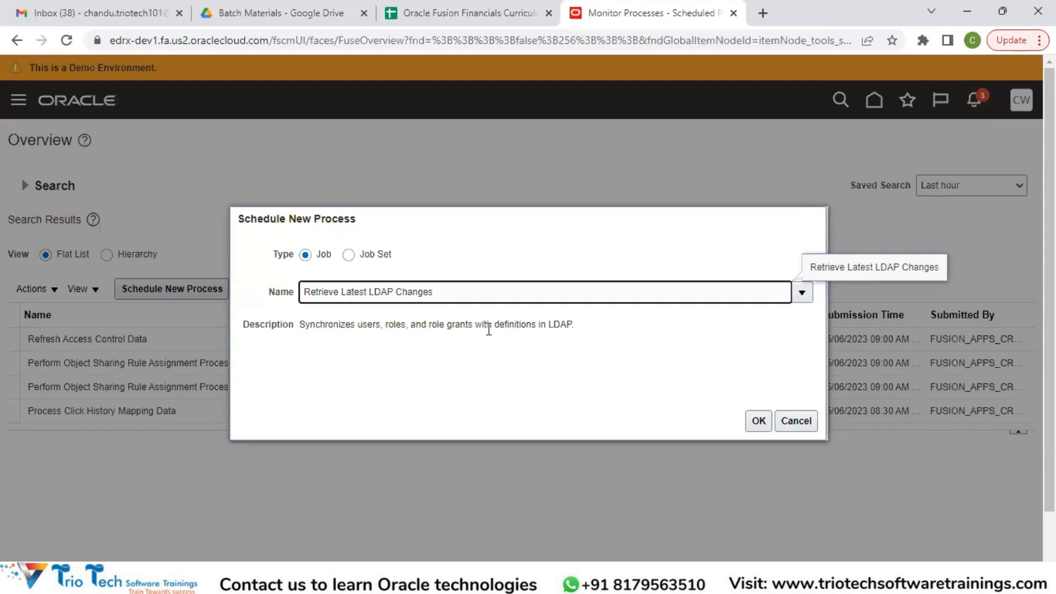
pyautogui.click(758, 421)
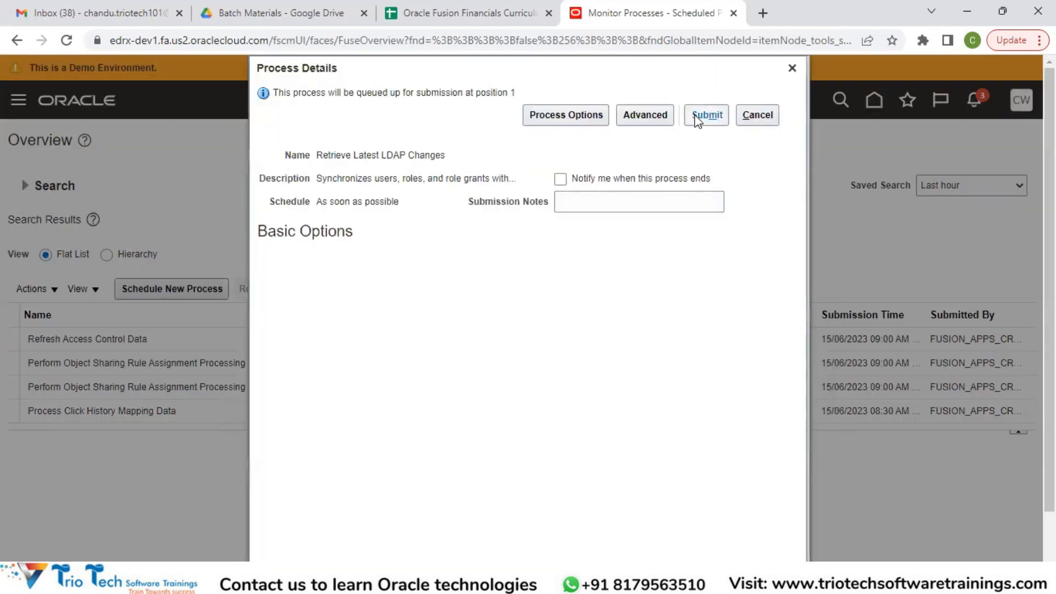
# Submit the Retrieve Latest LDAP Changes process and refresh the process list to check its status
pyautogui.click(698, 117)
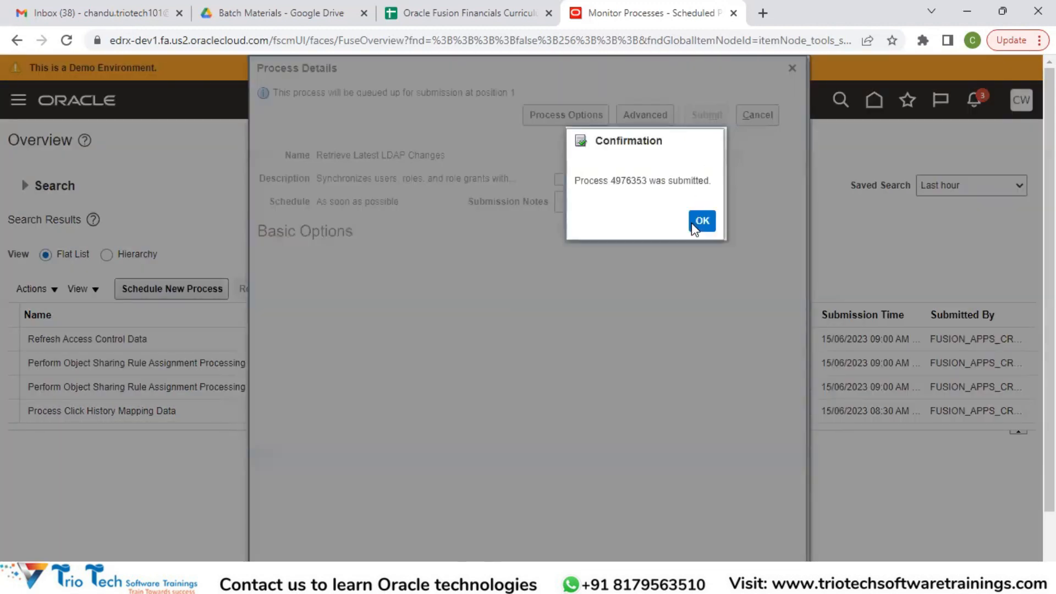
pyautogui.click(691, 223)
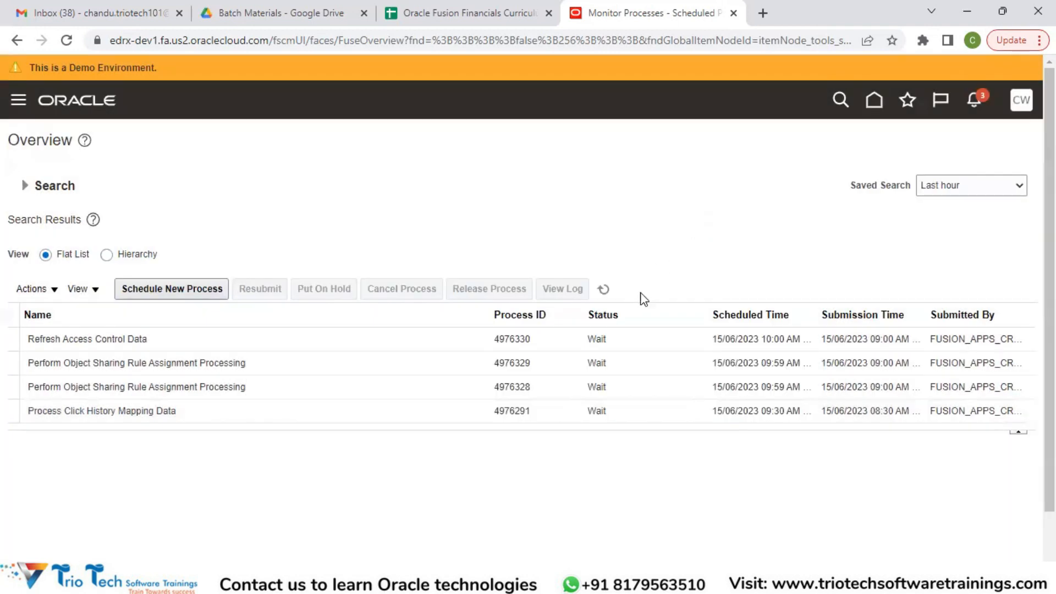
pyautogui.click(605, 290)
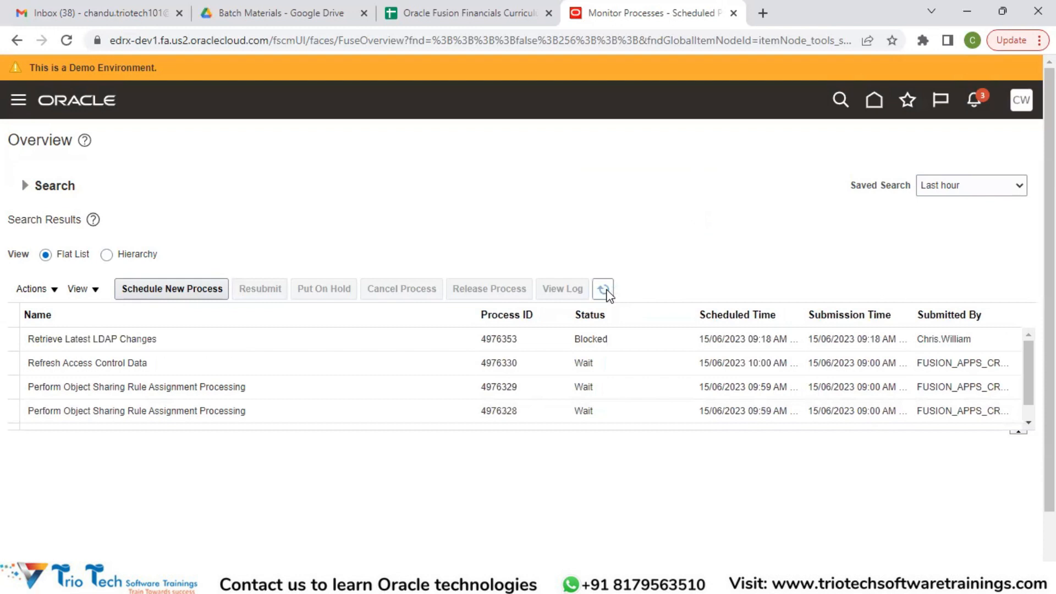
pyautogui.click(604, 289)
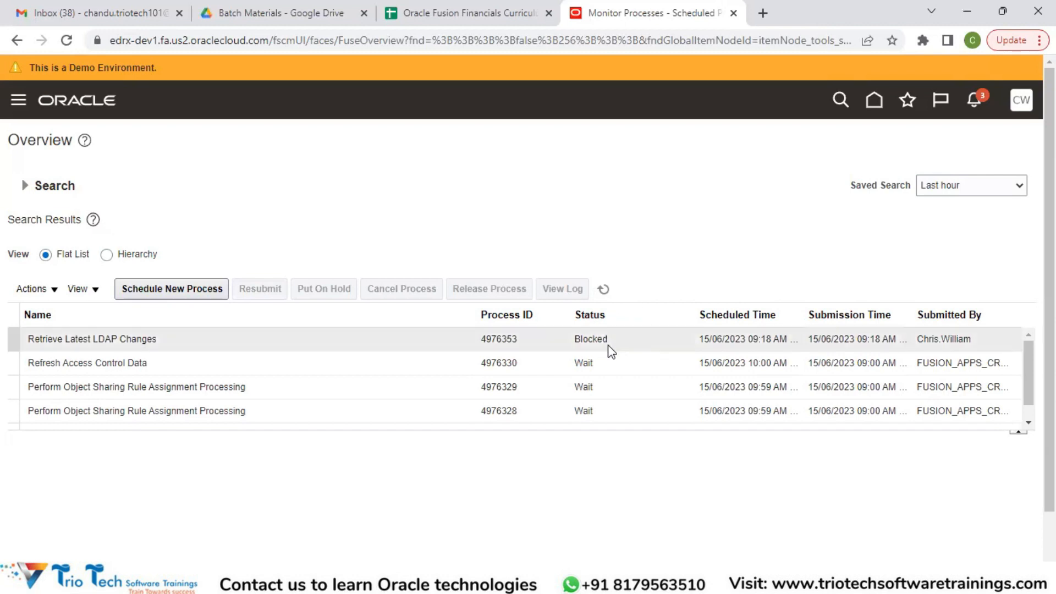
pyautogui.click(603, 290)
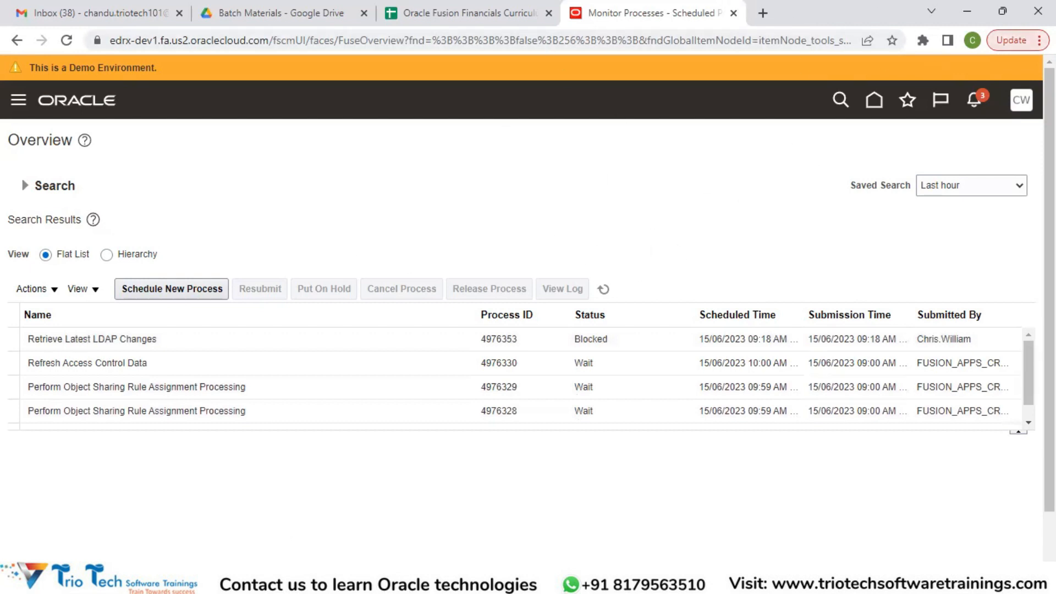
# Open an incognito browser window and load the bookmarked Oracle Applications Cloud sign-in page for the edrx-dev1 instance
pyautogui.click(1039, 40)
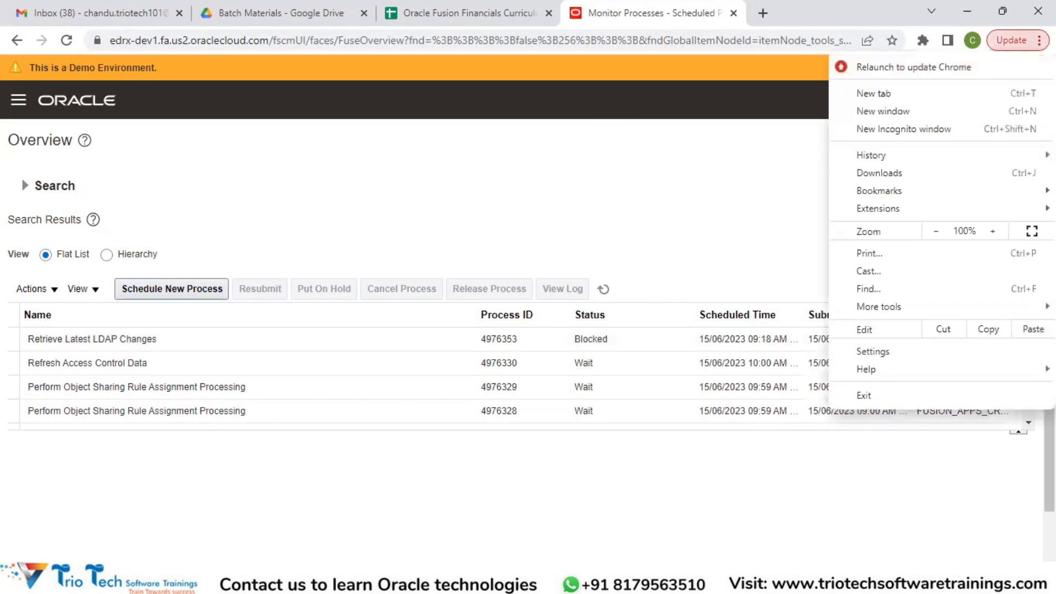
pyautogui.click(905, 113)
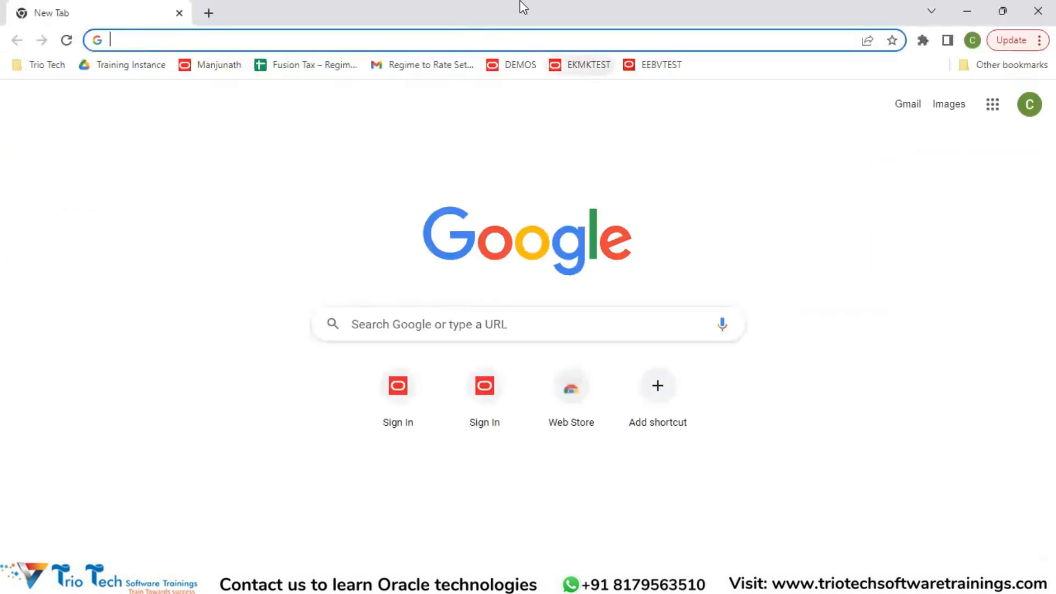
pyautogui.click(1039, 40)
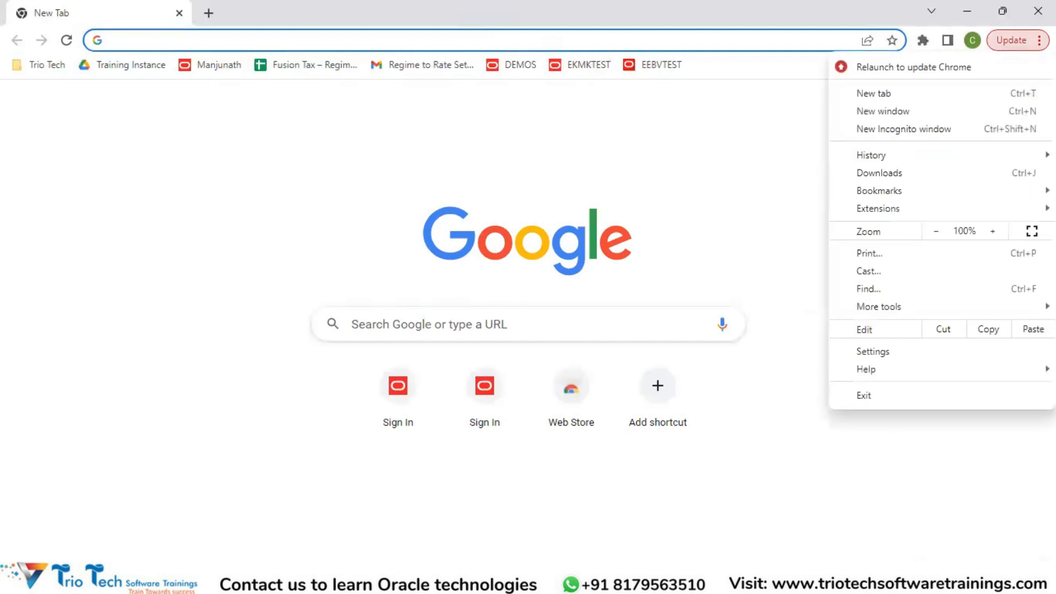
pyautogui.click(901, 132)
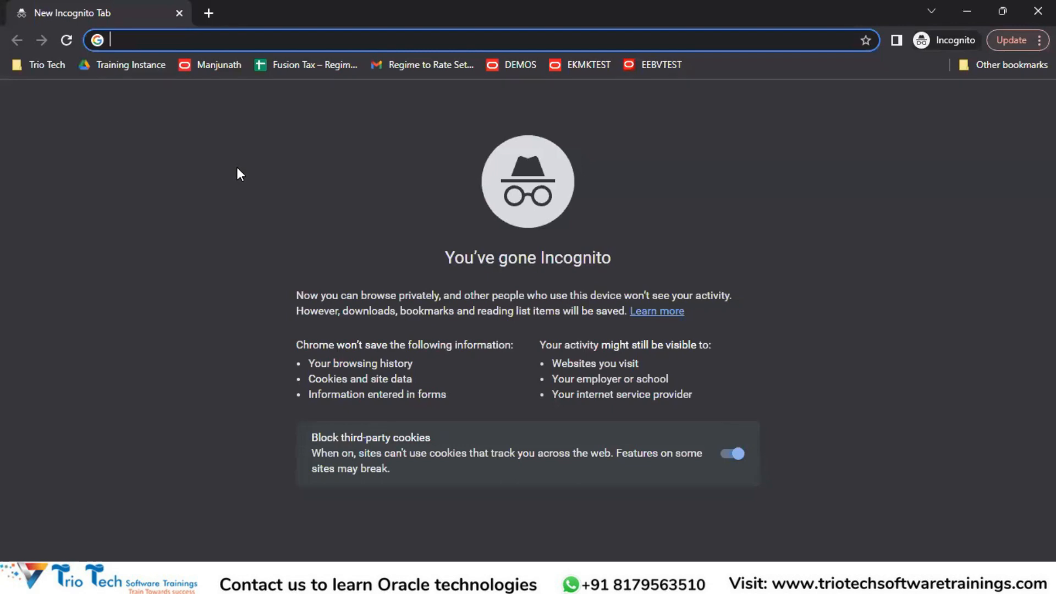
pyautogui.click(210, 67)
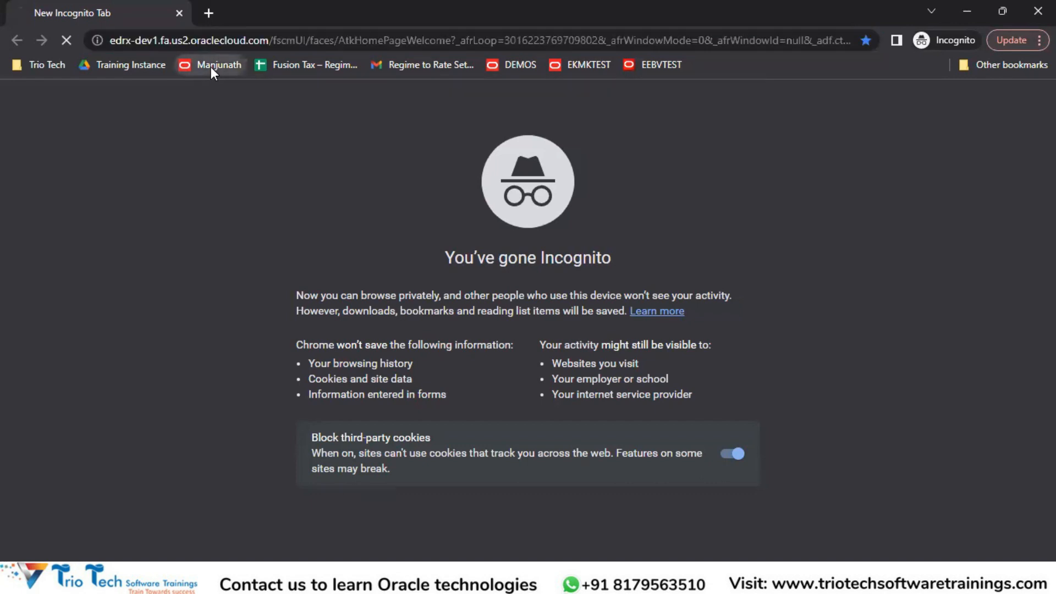
pyautogui.click(272, 39)
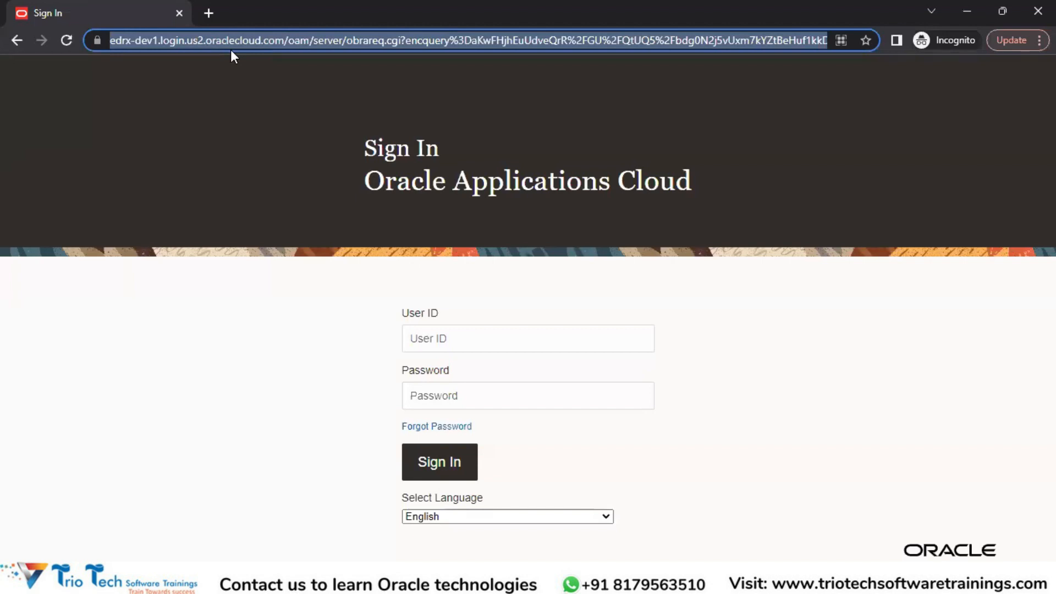
# Sign in to Oracle Applications Cloud with the new account's user ID and password
pyautogui.click(443, 340)
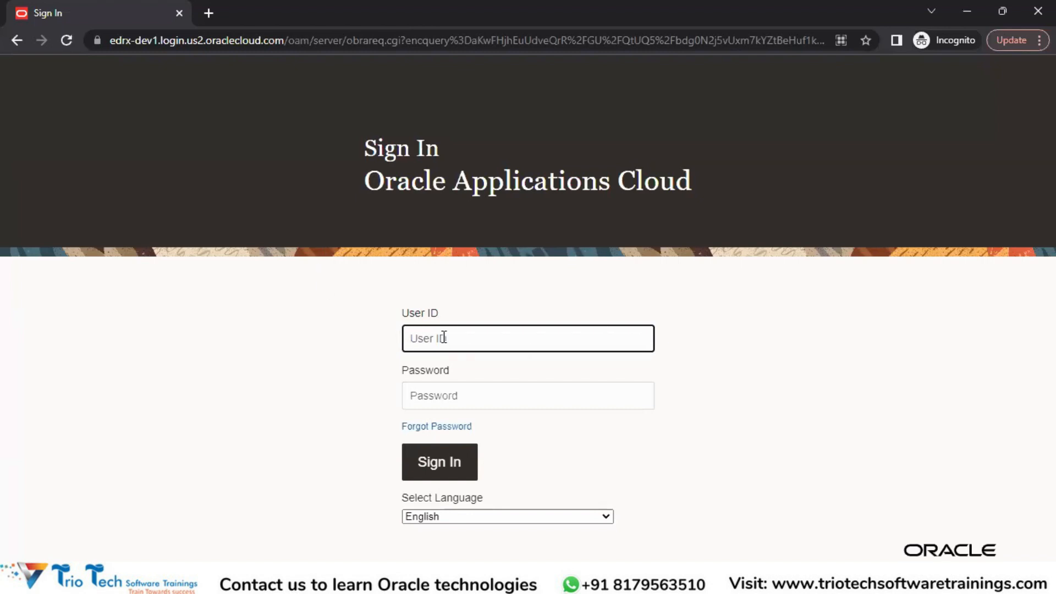
pyautogui.click(429, 395)
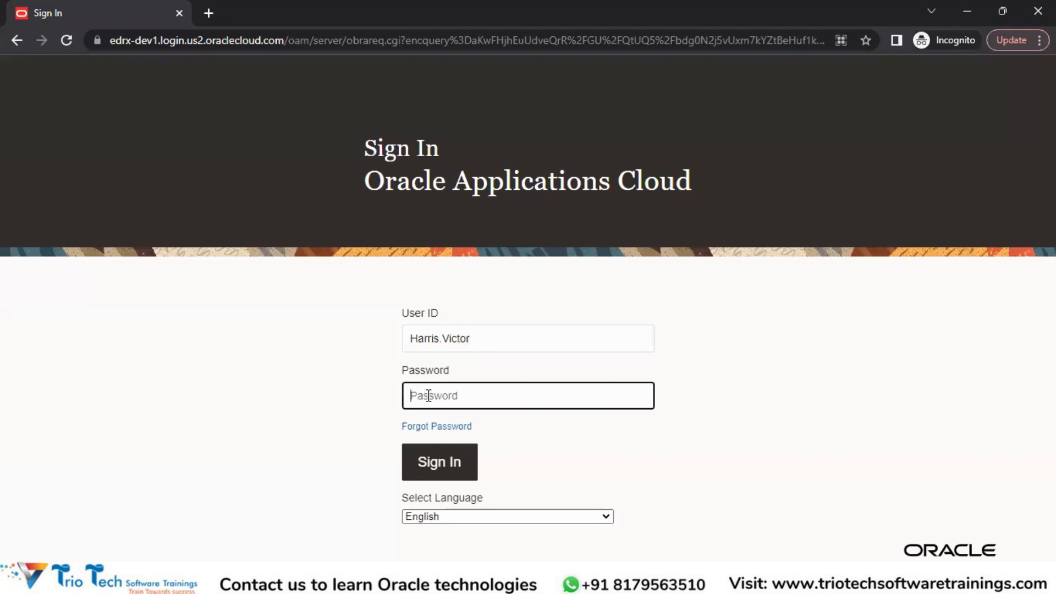
pyautogui.write('********')
pyautogui.press('Return')
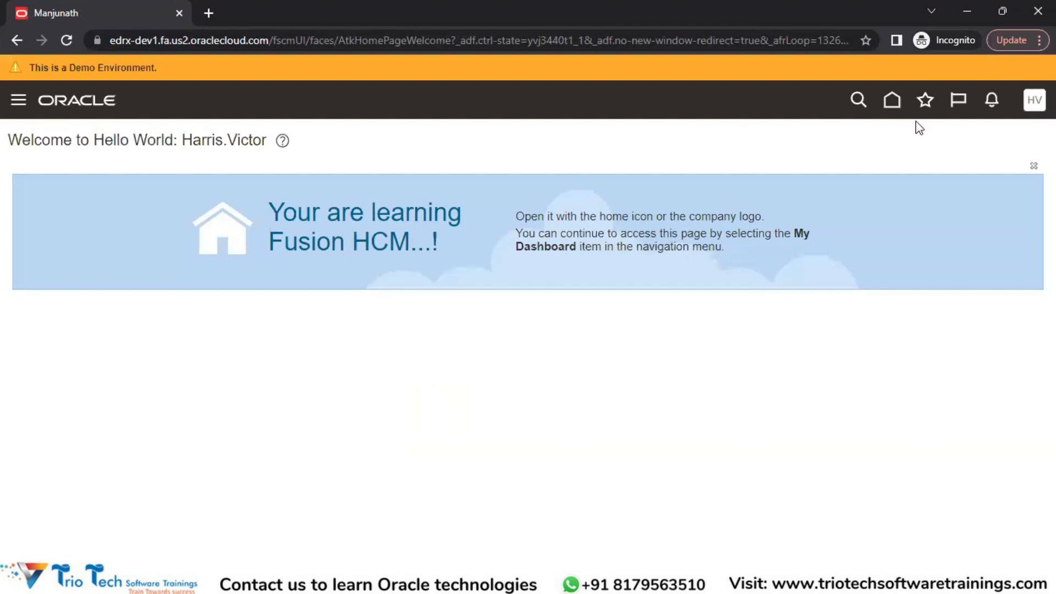
# Go to the home page and examine the Me, My Team and My Workforce groups in the navigator
pyautogui.click(892, 102)
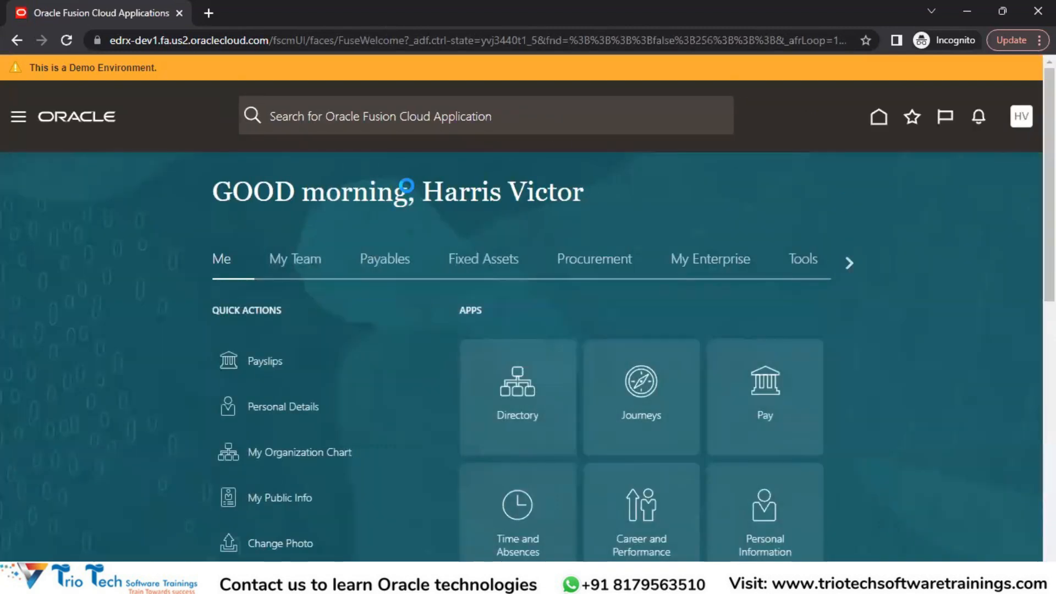
pyautogui.click(18, 117)
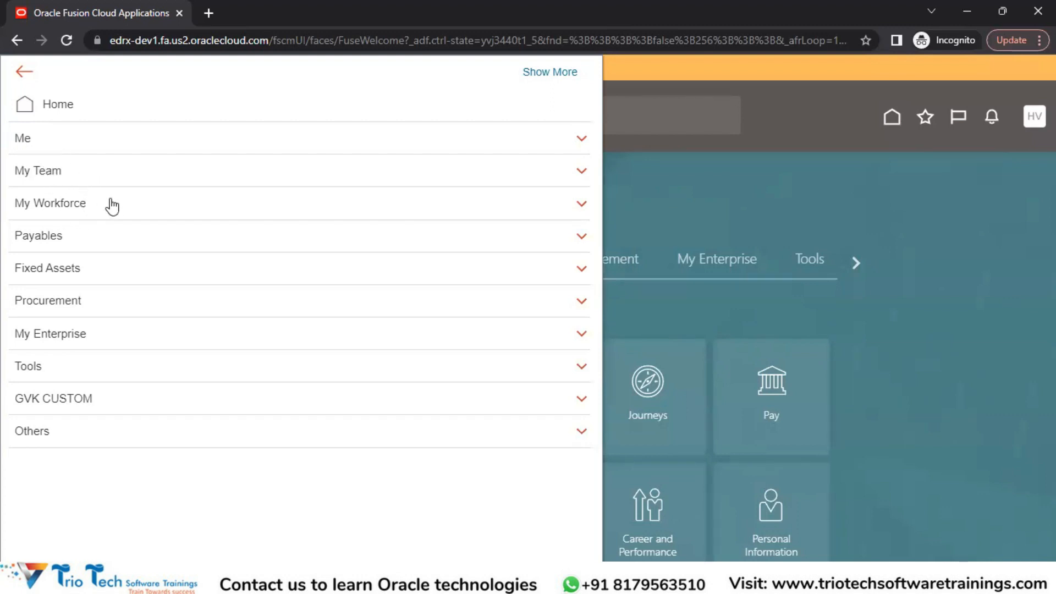
pyautogui.click(582, 202)
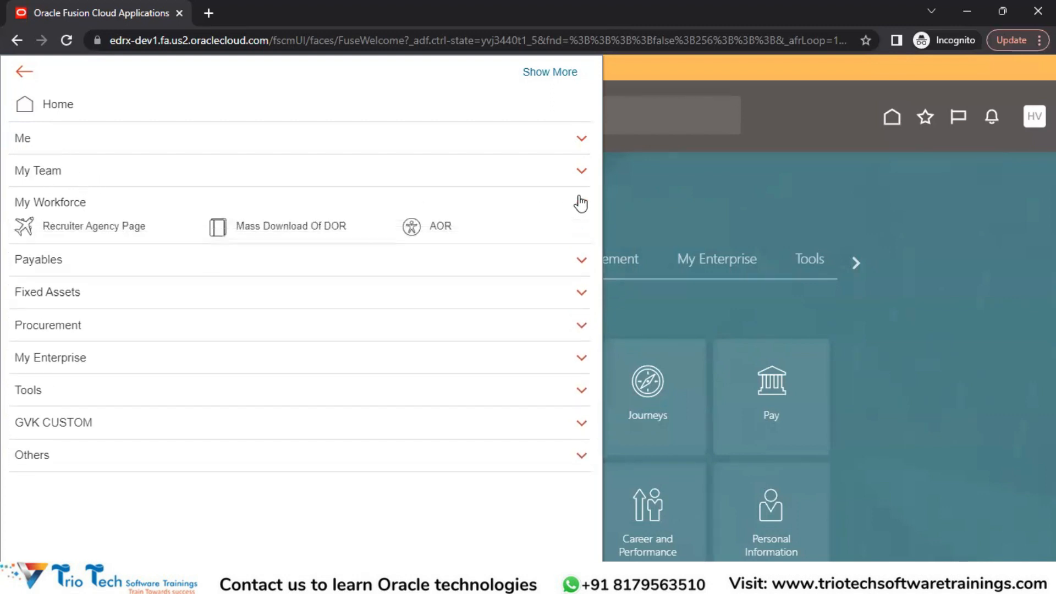
pyautogui.click(578, 171)
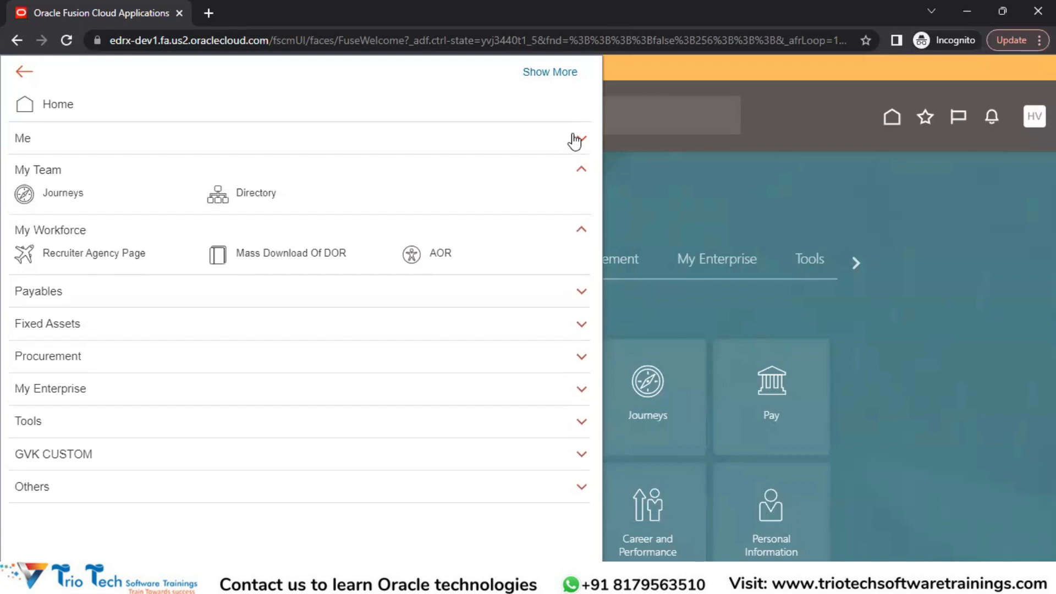
pyautogui.click(572, 139)
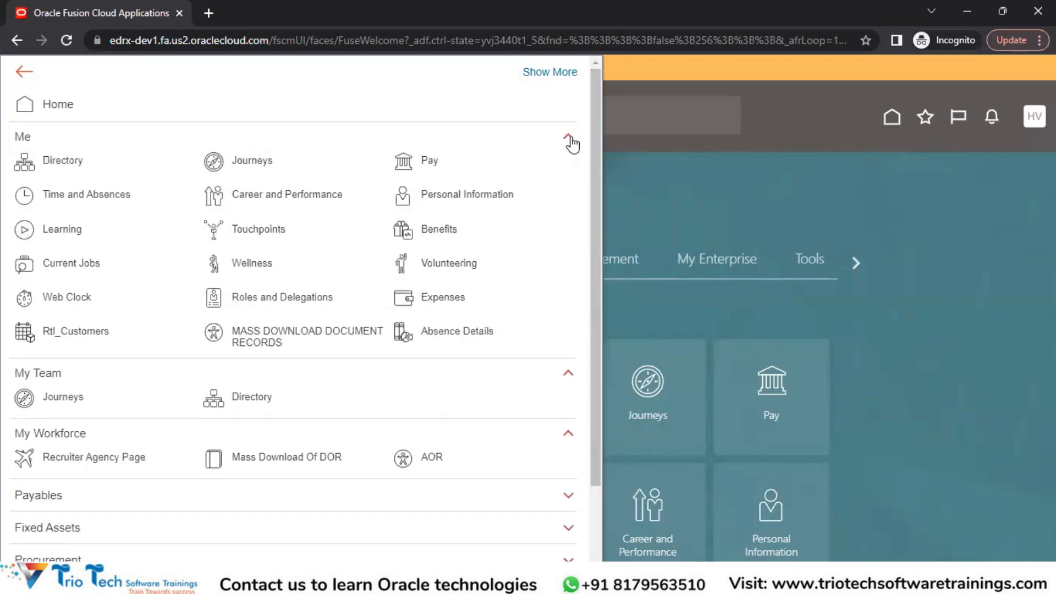
pyautogui.click(570, 138)
pyautogui.click(572, 139)
pyautogui.click(567, 139)
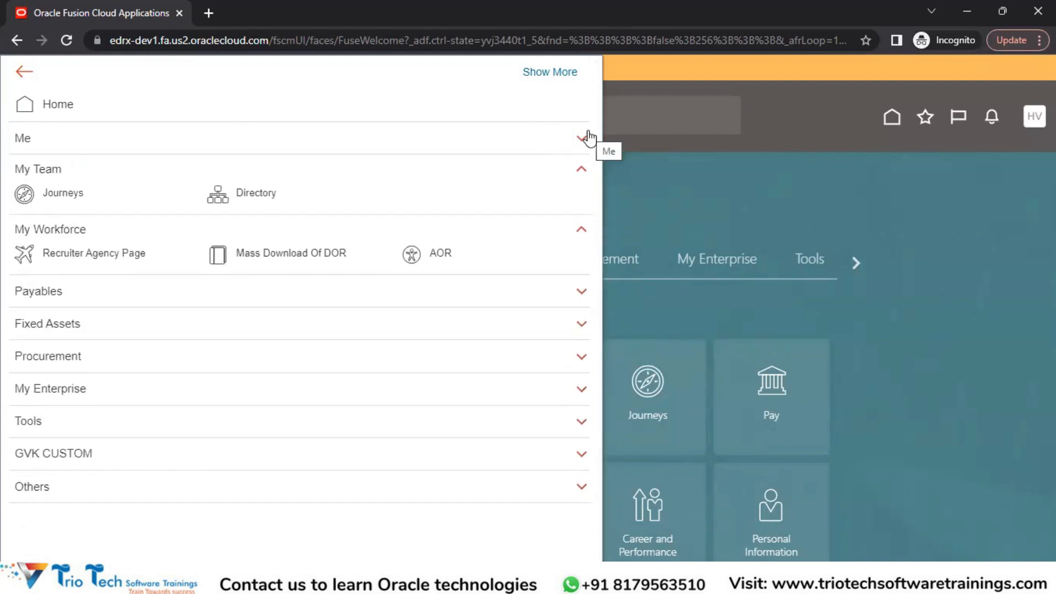
pyautogui.click(581, 169)
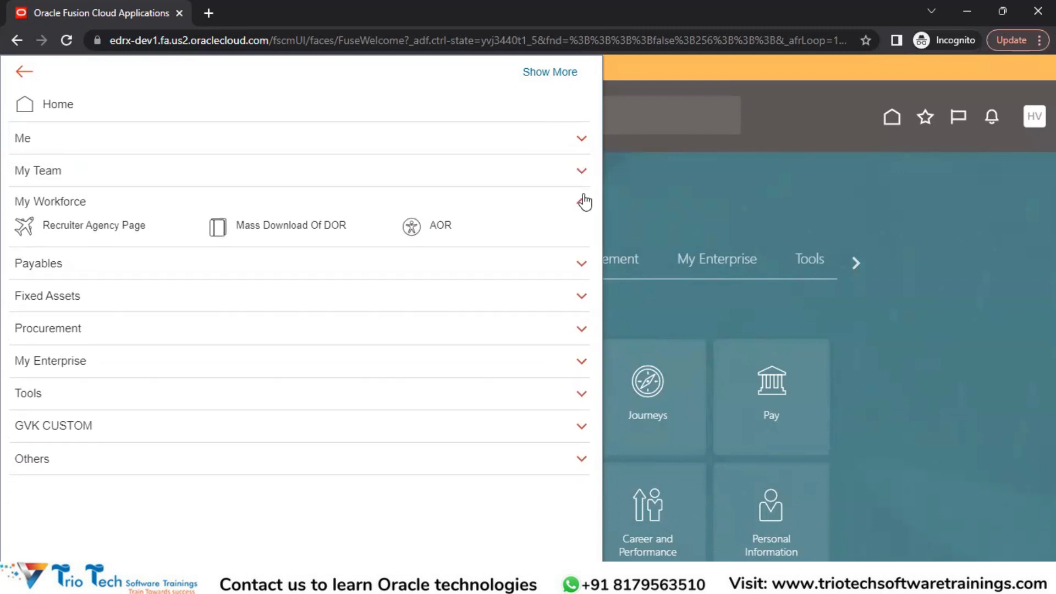
pyautogui.click(581, 204)
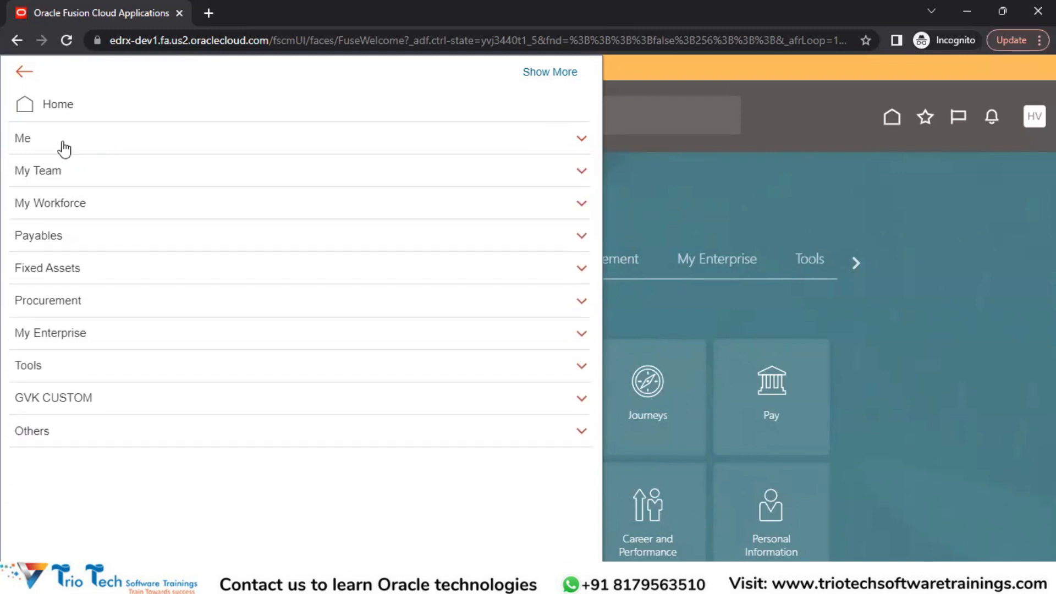
pyautogui.click(38, 144)
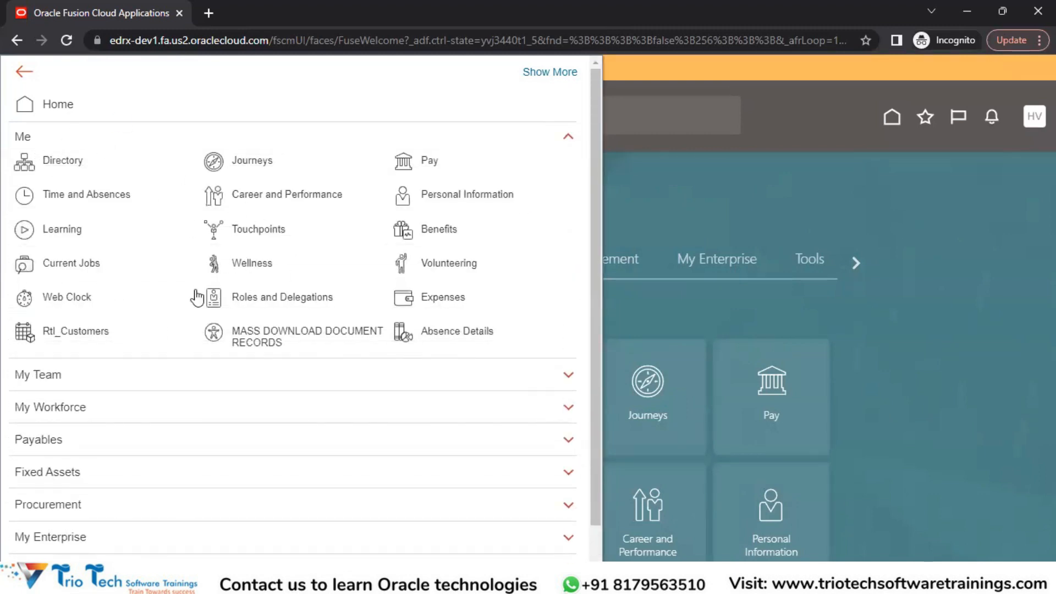
pyautogui.click(31, 140)
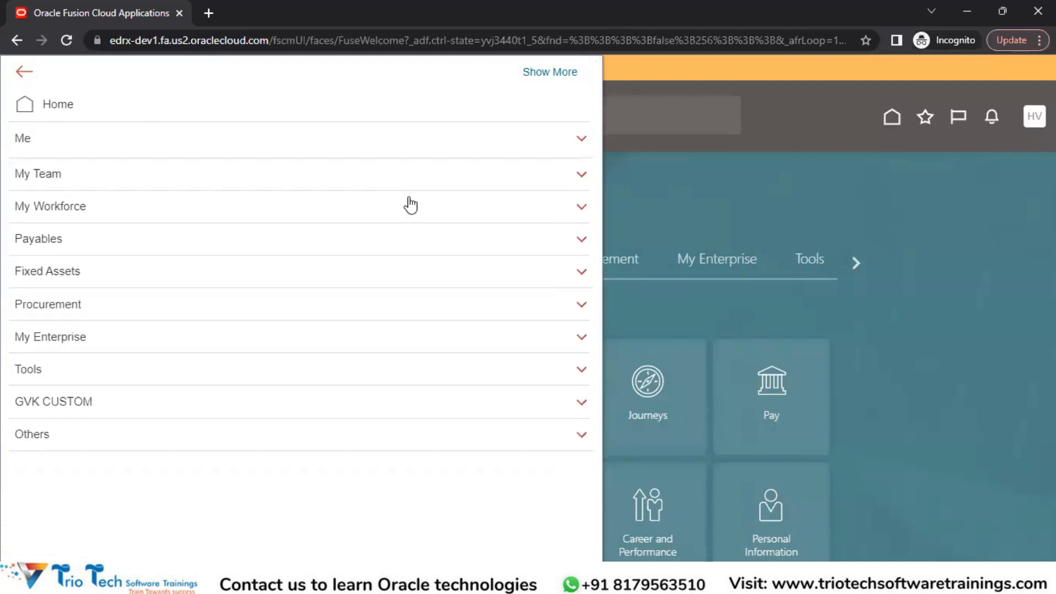
# Examine which pages the navigator offers under Payables, Fixed Assets and Procurement for the new account
pyautogui.click(61, 238)
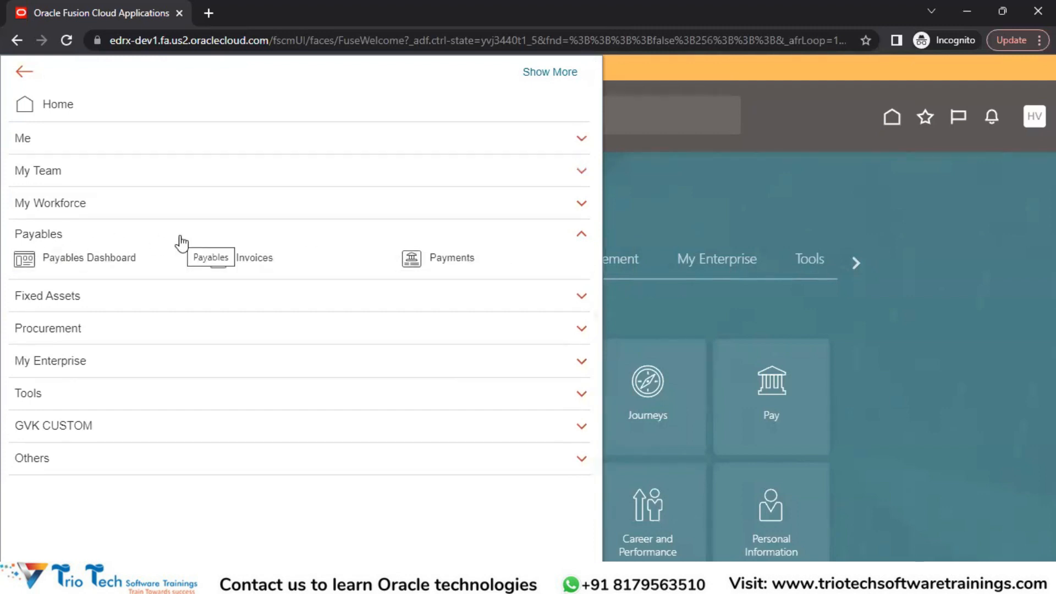
pyautogui.click(78, 306)
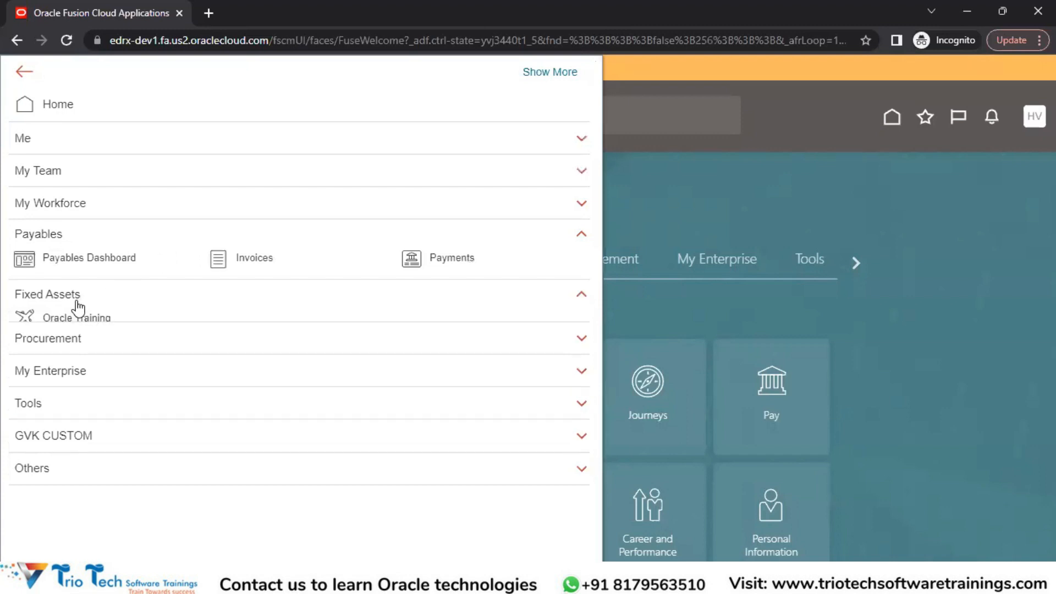
pyautogui.click(58, 367)
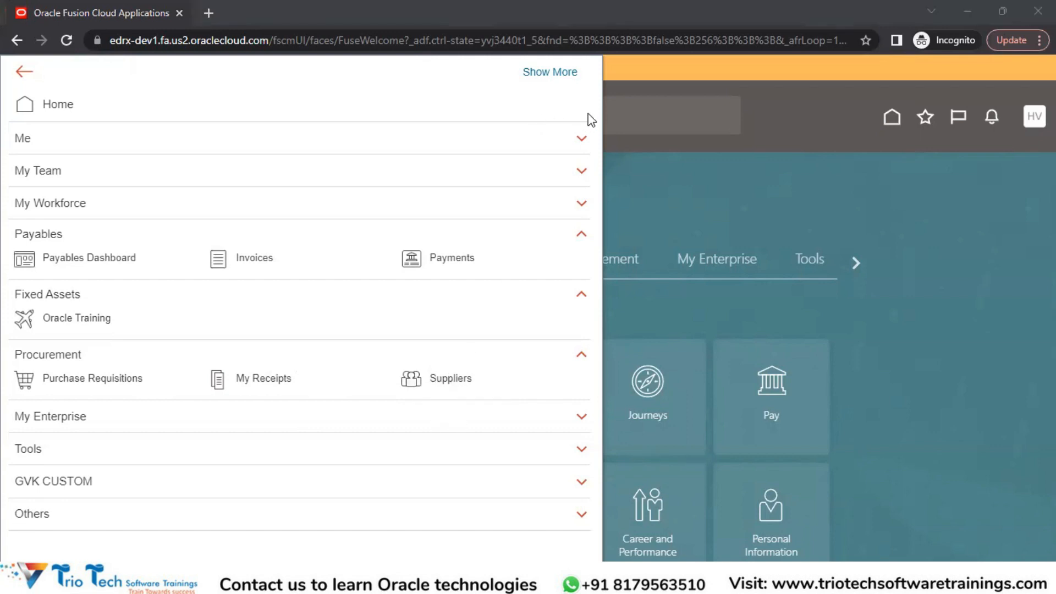
pyautogui.click(475, 323)
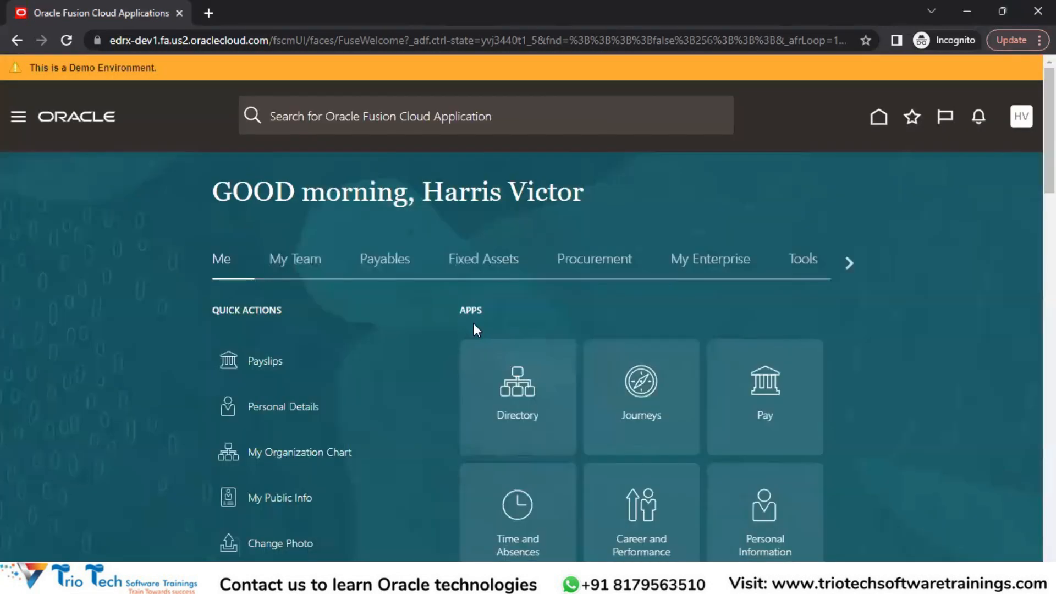
# Collapse the expanded navigator groups and open the Invoices work area under Payables
pyautogui.click(16, 119)
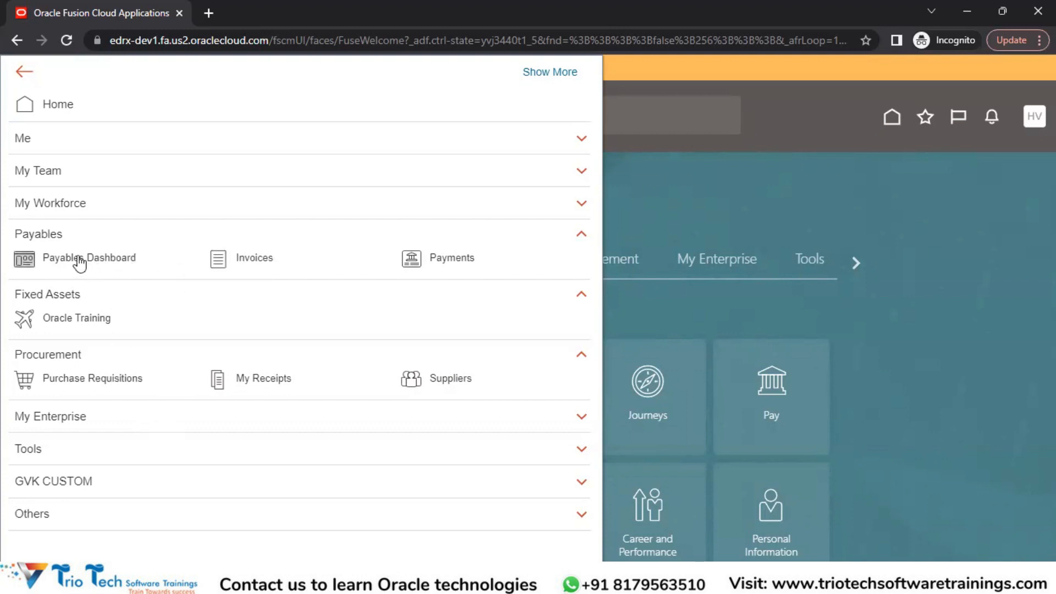
pyautogui.click(578, 236)
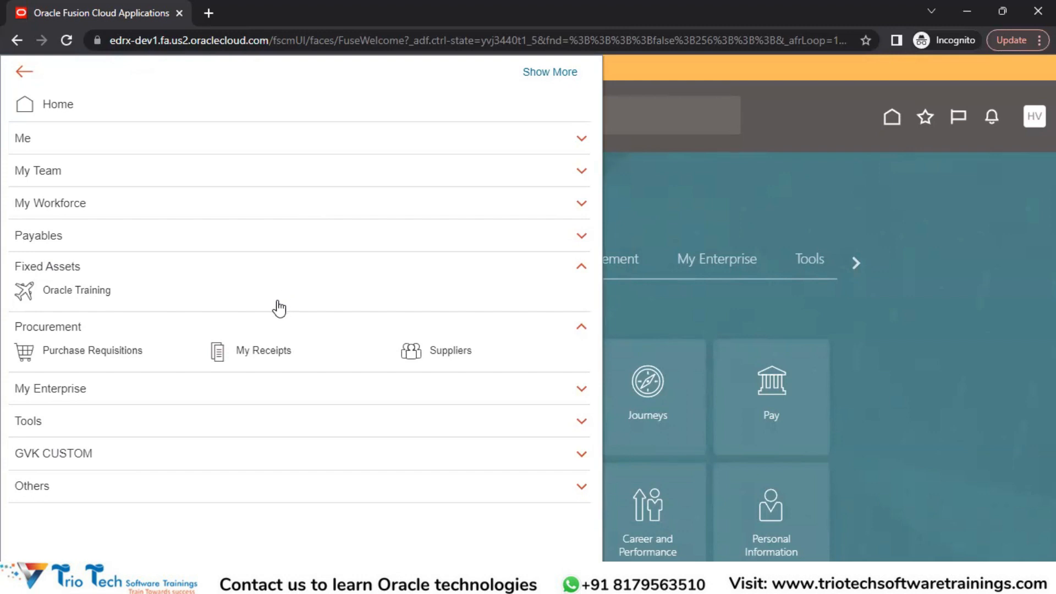
pyautogui.click(583, 270)
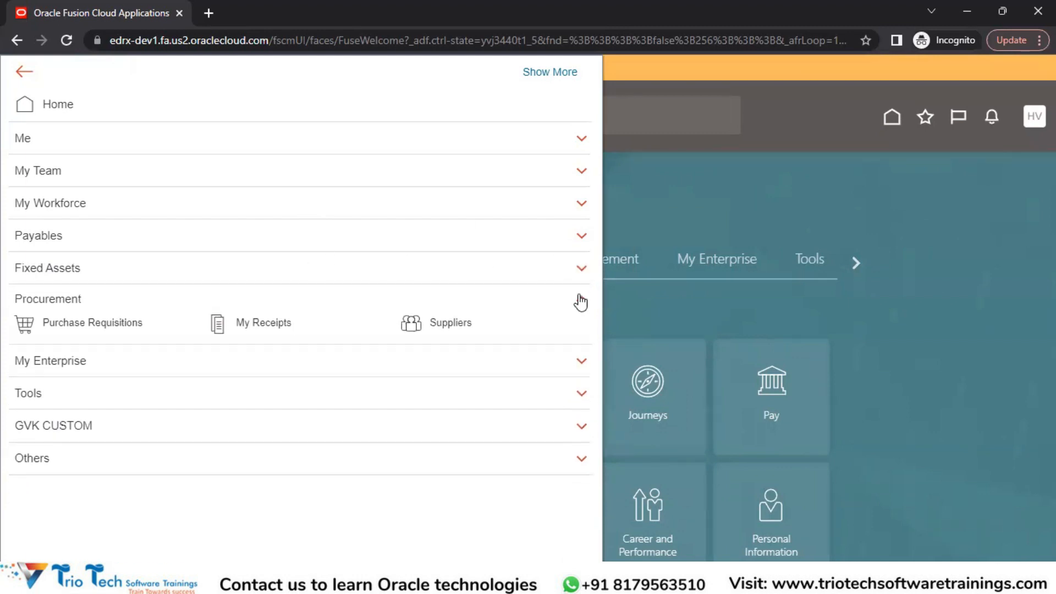
pyautogui.click(580, 302)
pyautogui.click(223, 236)
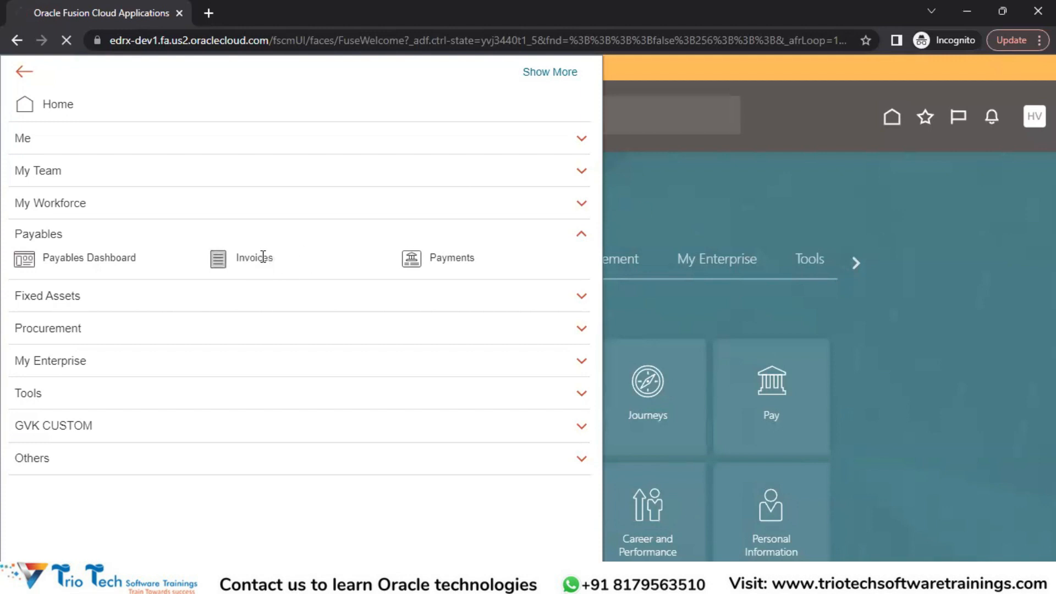
pyautogui.click(245, 261)
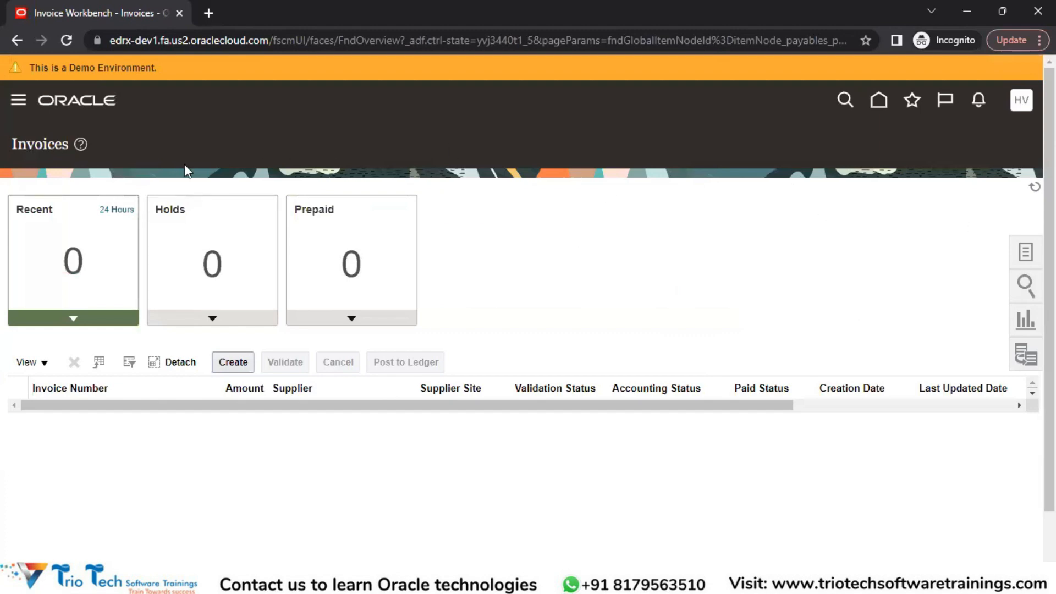
# Review the task list of the Invoices work area, from Create Invoice to Manage Accounting Periods
pyautogui.click(1026, 255)
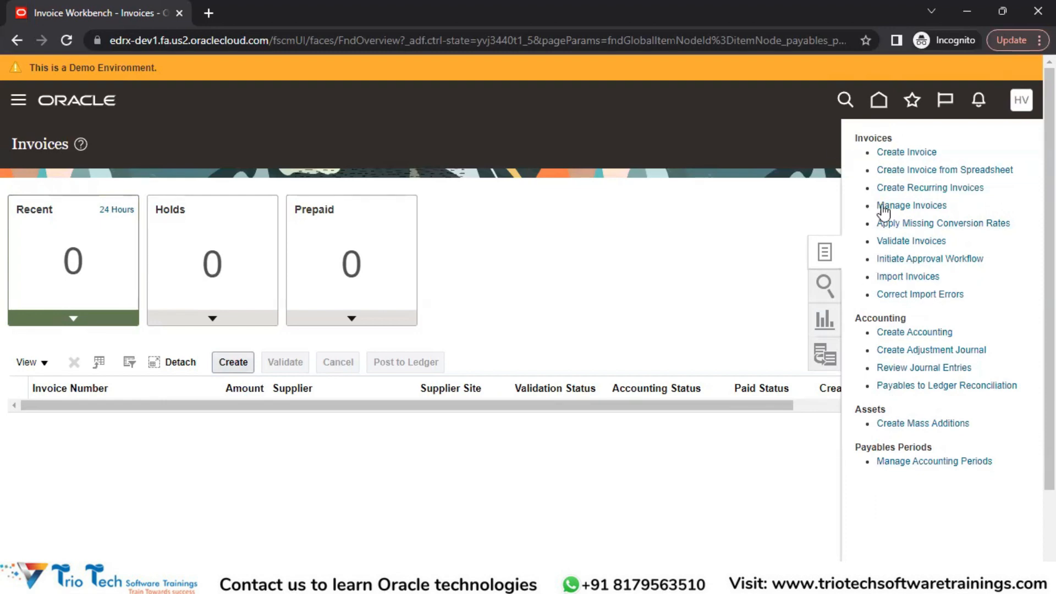
pyautogui.click(824, 257)
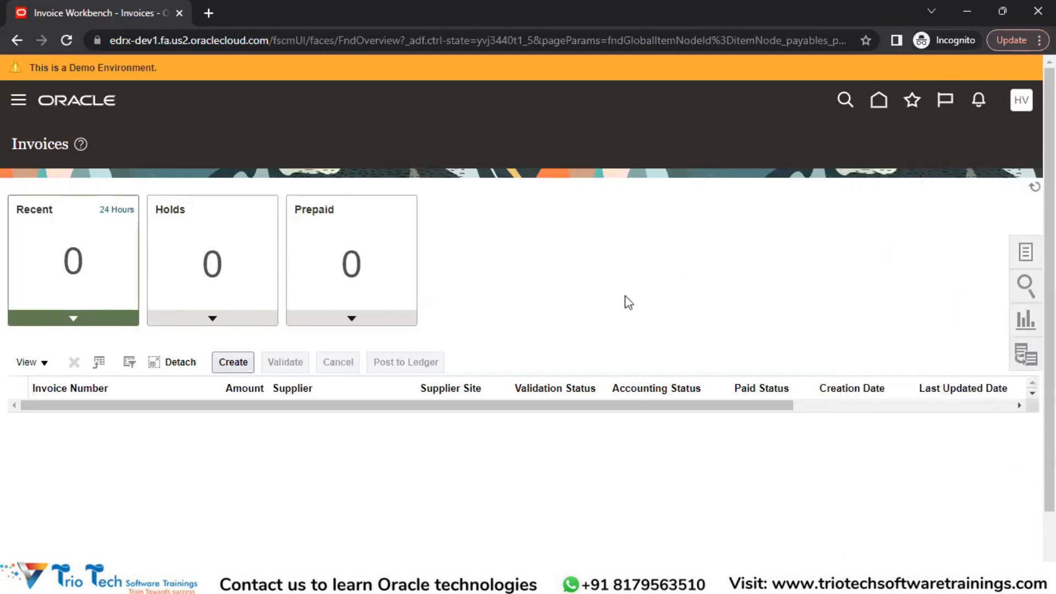
pyautogui.click(1029, 264)
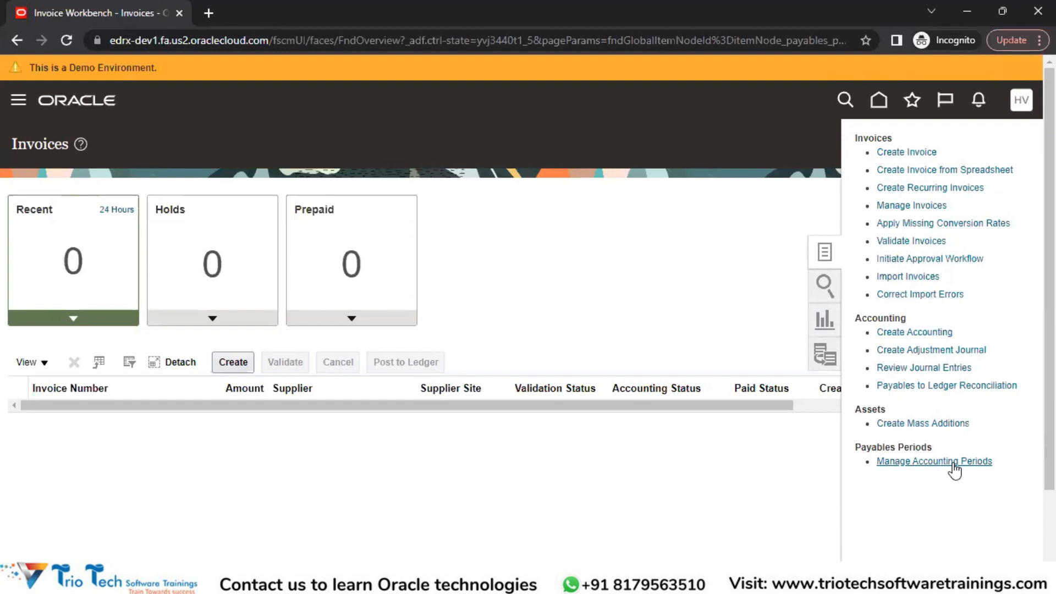
pyautogui.click(672, 282)
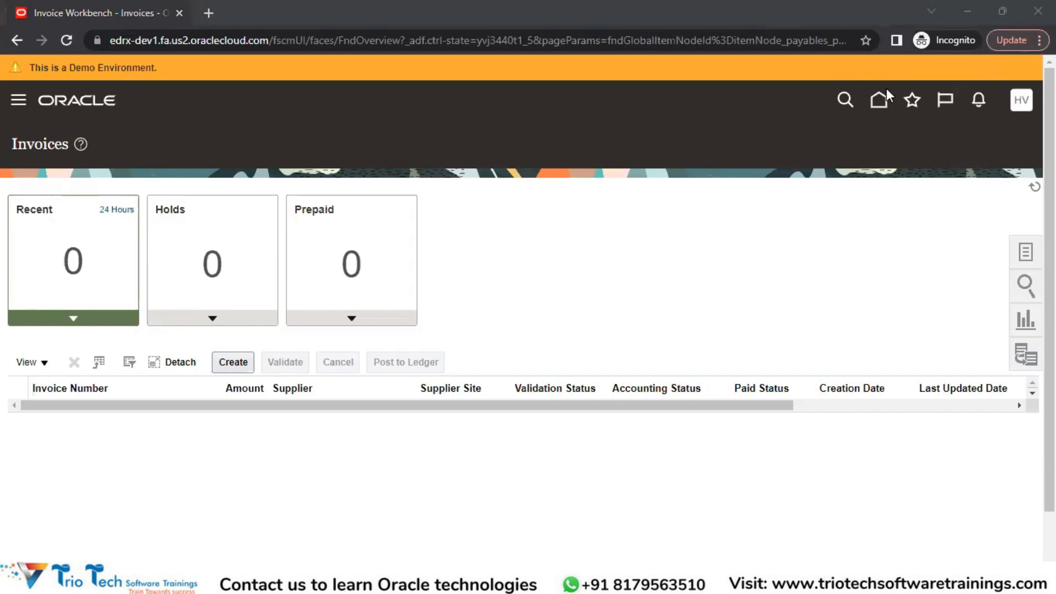
# Switch to the administrator's browser window and open the Security Console from the Tools group of the navigator
pyautogui.hotkey('alt', 'Tab')
pyautogui.press('Tab')
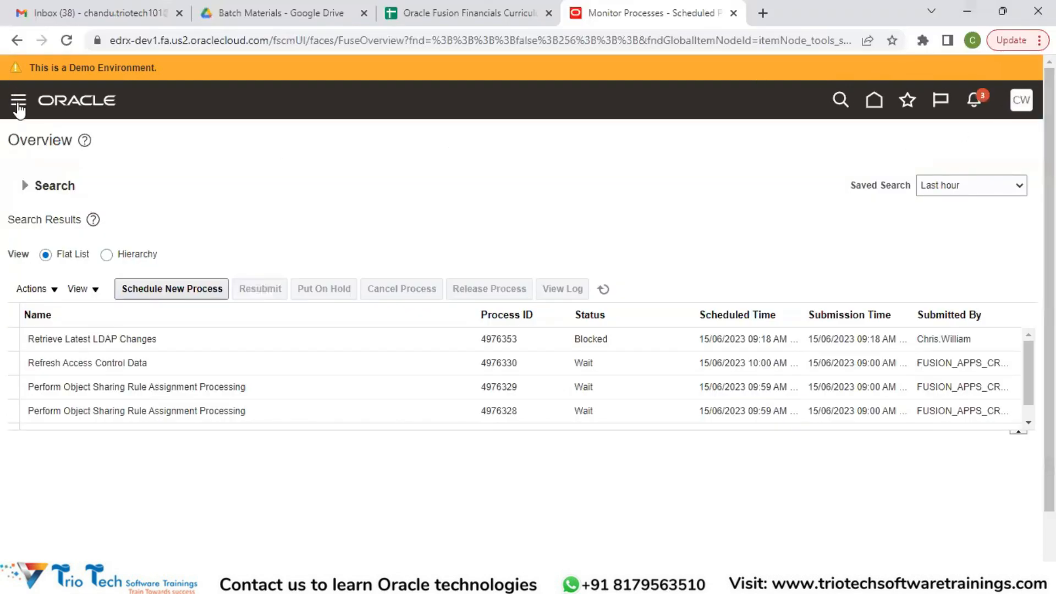
pyautogui.click(19, 110)
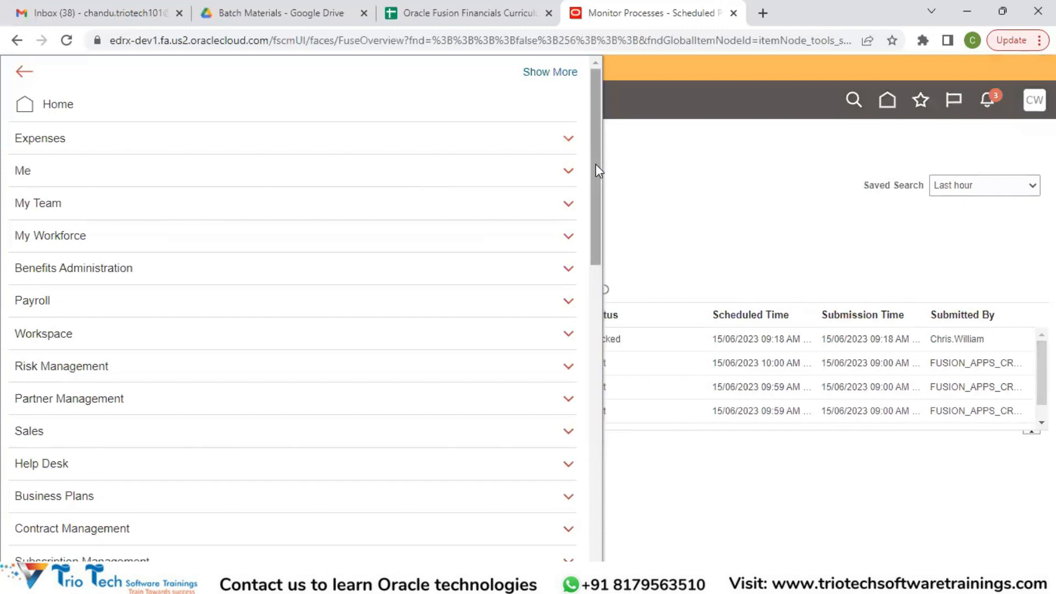
pyautogui.moveTo(595, 163); pyautogui.dragTo(595, 481)
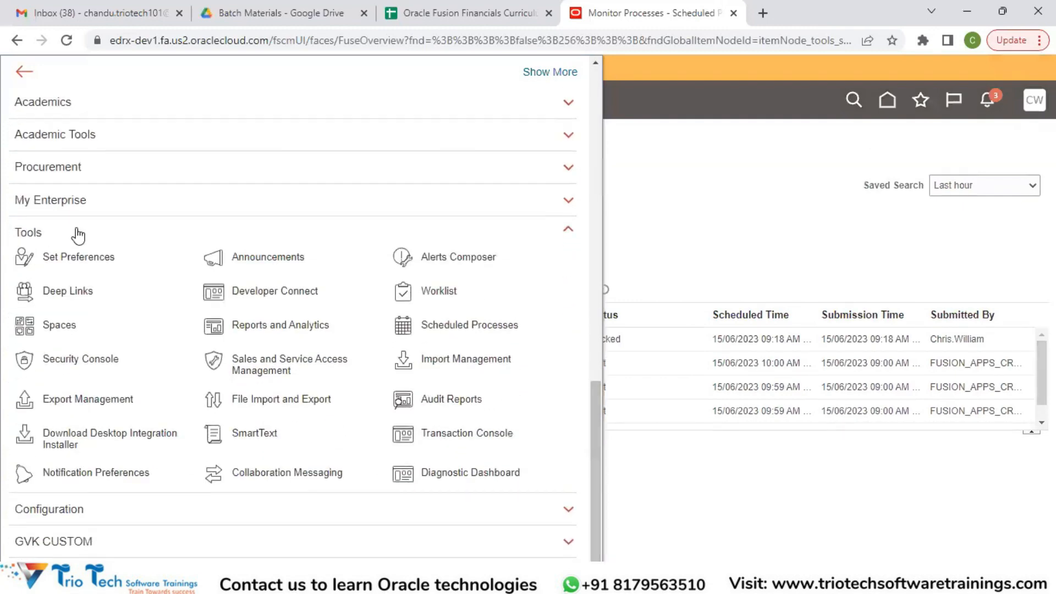
pyautogui.click(775, 193)
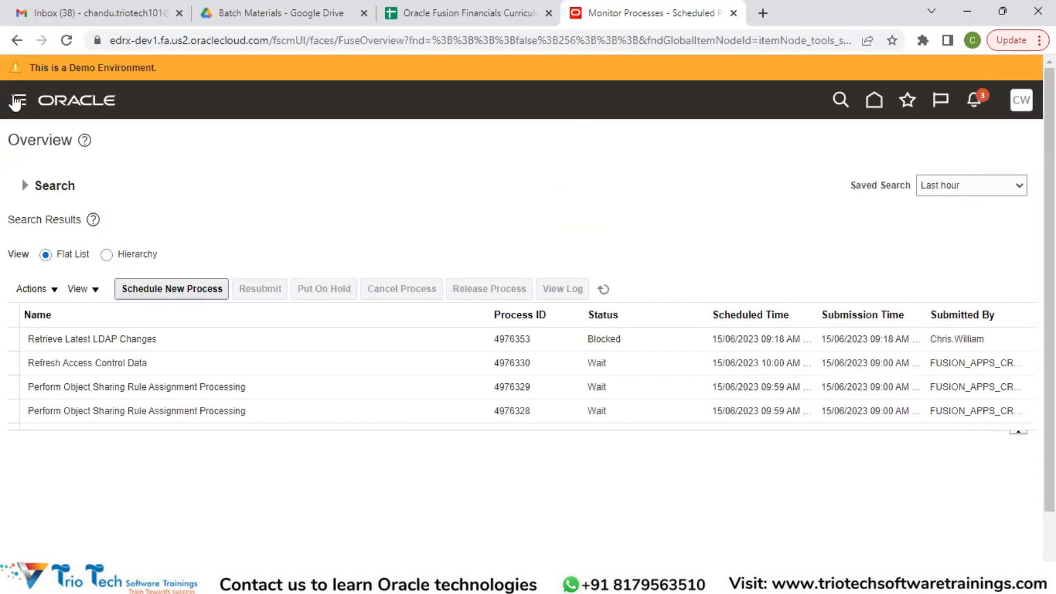
pyautogui.click(18, 99)
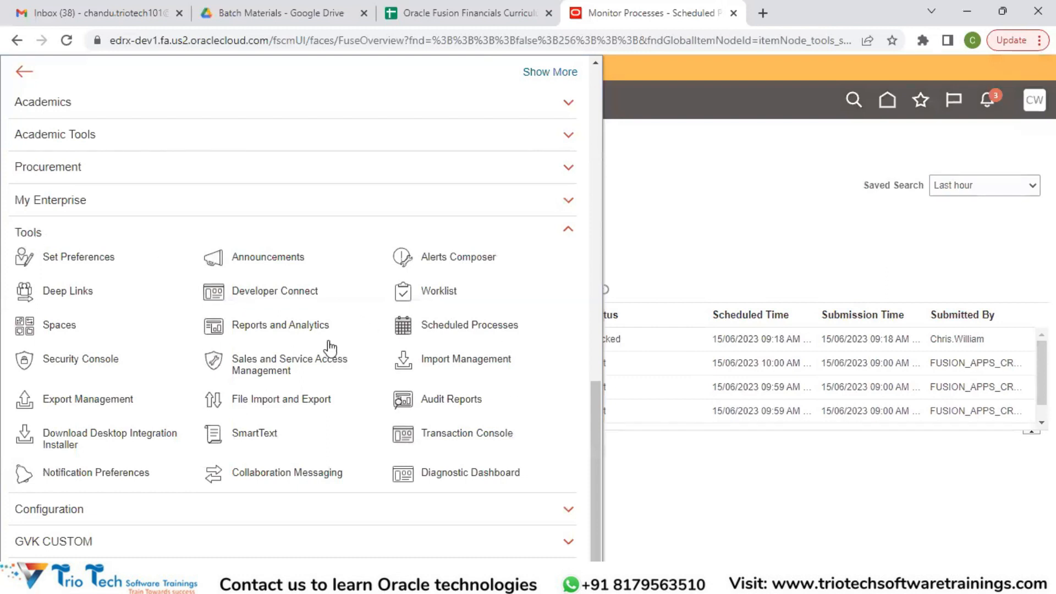
pyautogui.click(57, 361)
pyautogui.click(57, 360)
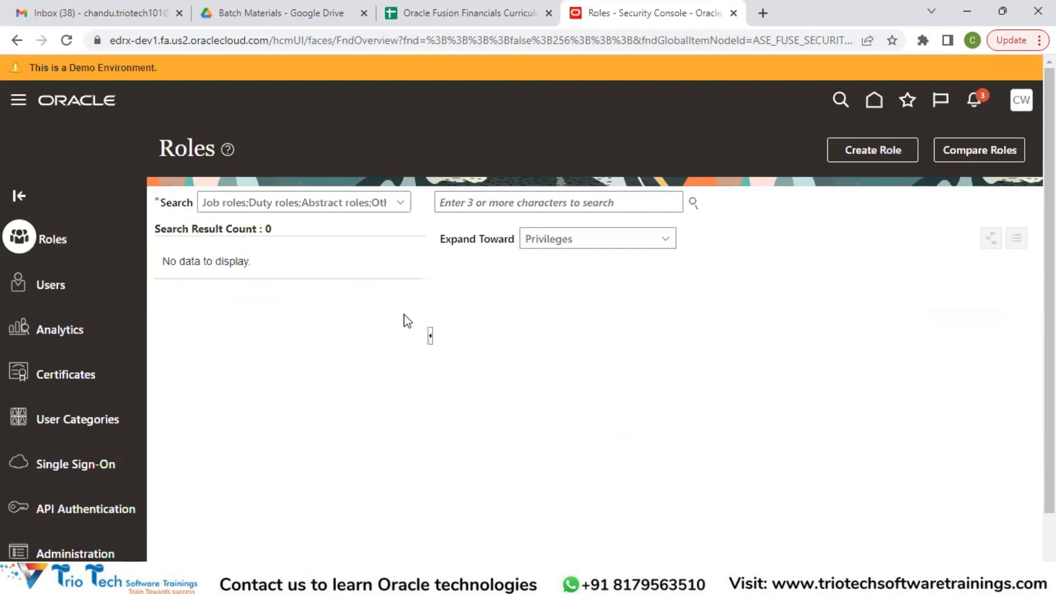
# Search the user accounts for the administrator's user name and open that account's details
pyautogui.click(39, 289)
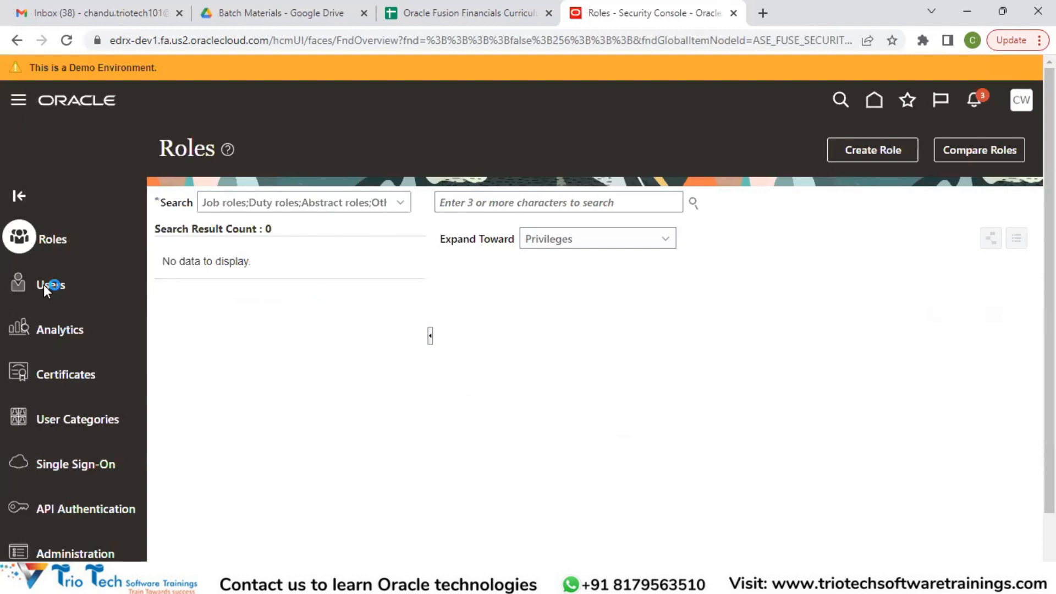
pyautogui.click(556, 208)
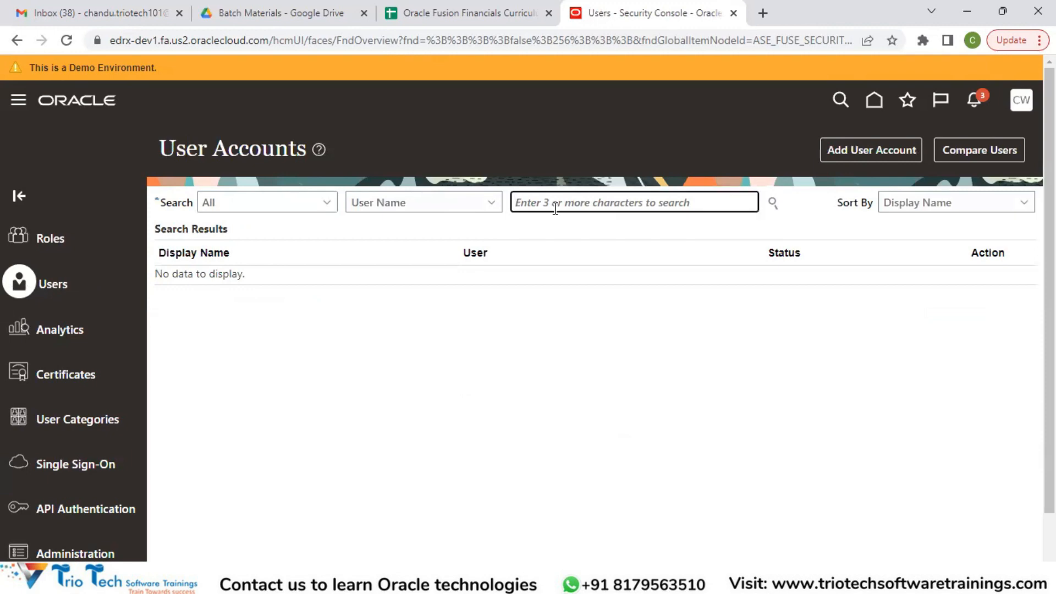
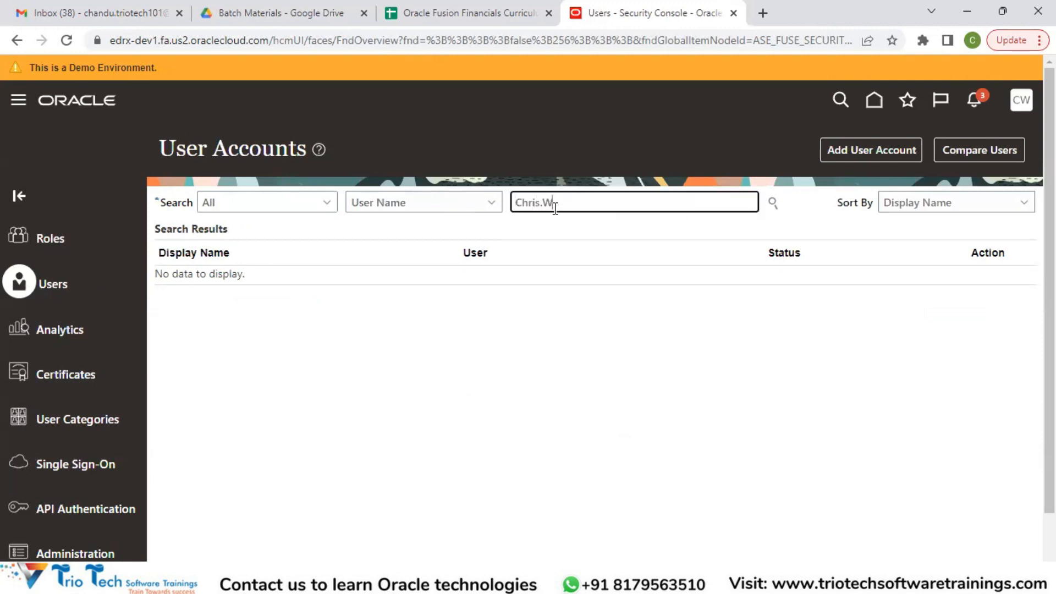
pyautogui.press('Tab')
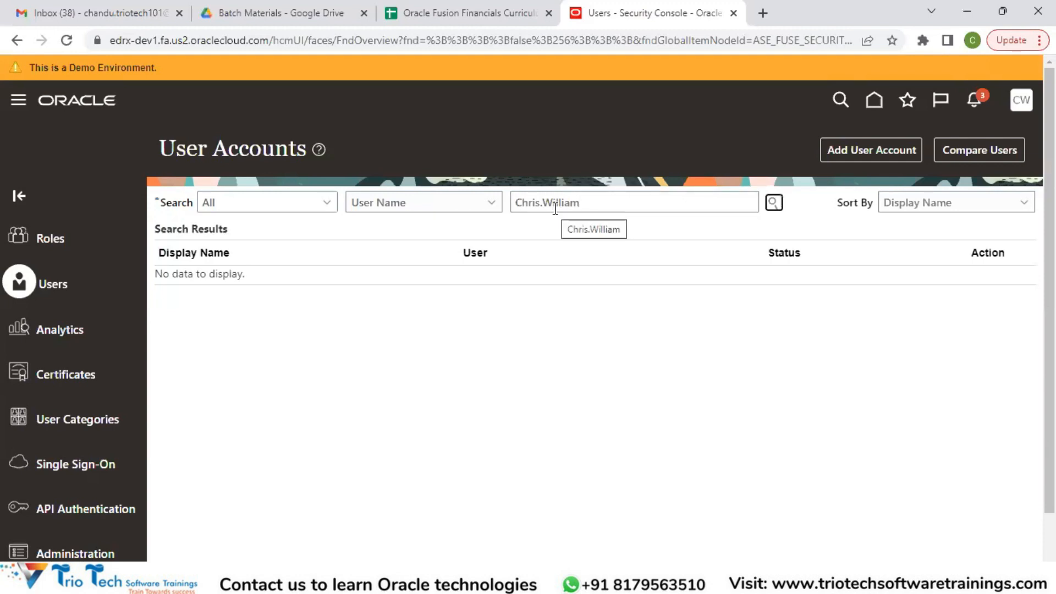
pyautogui.press('Return')
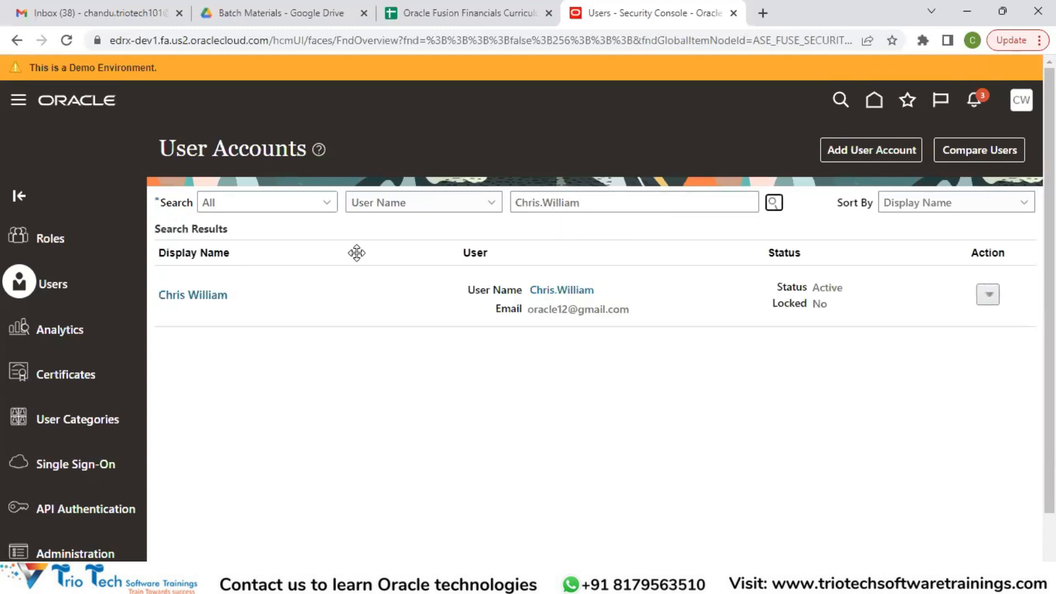
pyautogui.click(193, 294)
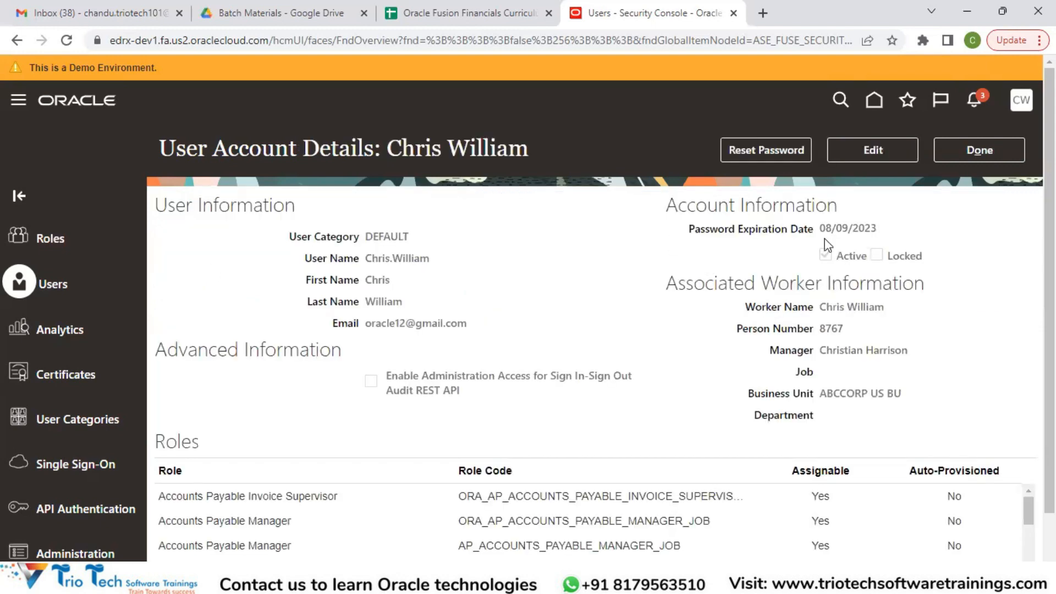
# Examine the roles assigned to the administrator's account, including the Application Implementation Consultant role
pyautogui.scroll(-1, 407, 431)
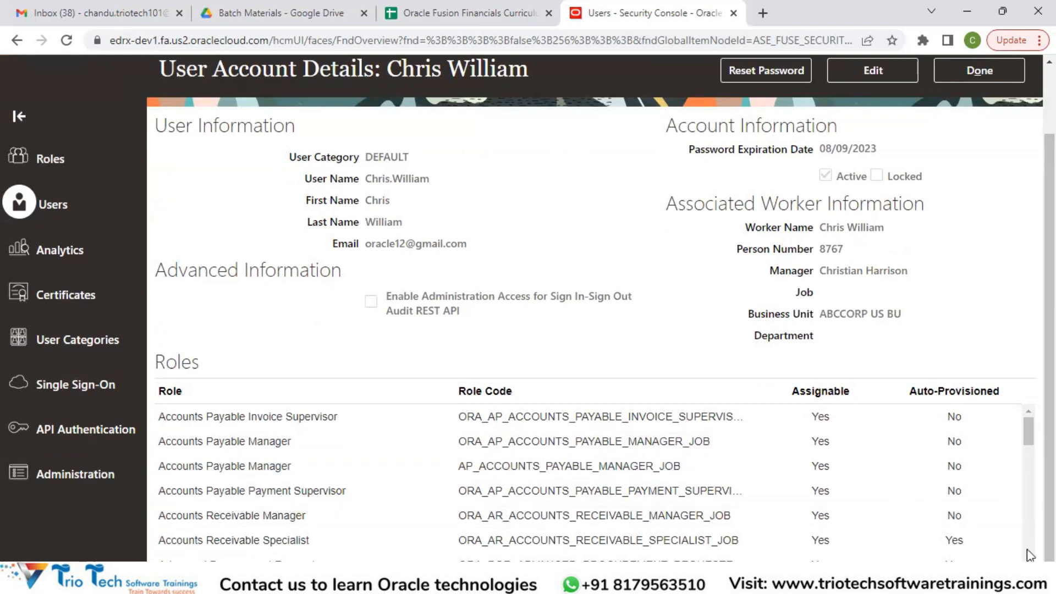
pyautogui.scroll(-3, 487, 475)
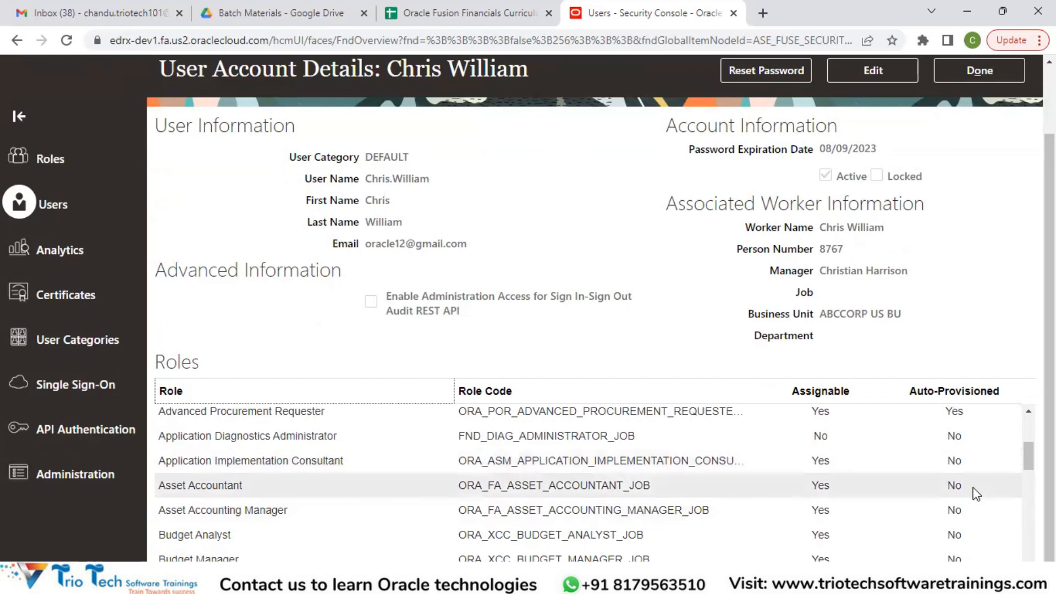
pyautogui.scroll(-1, 597, 482)
pyautogui.scroll(-10, 594, 479)
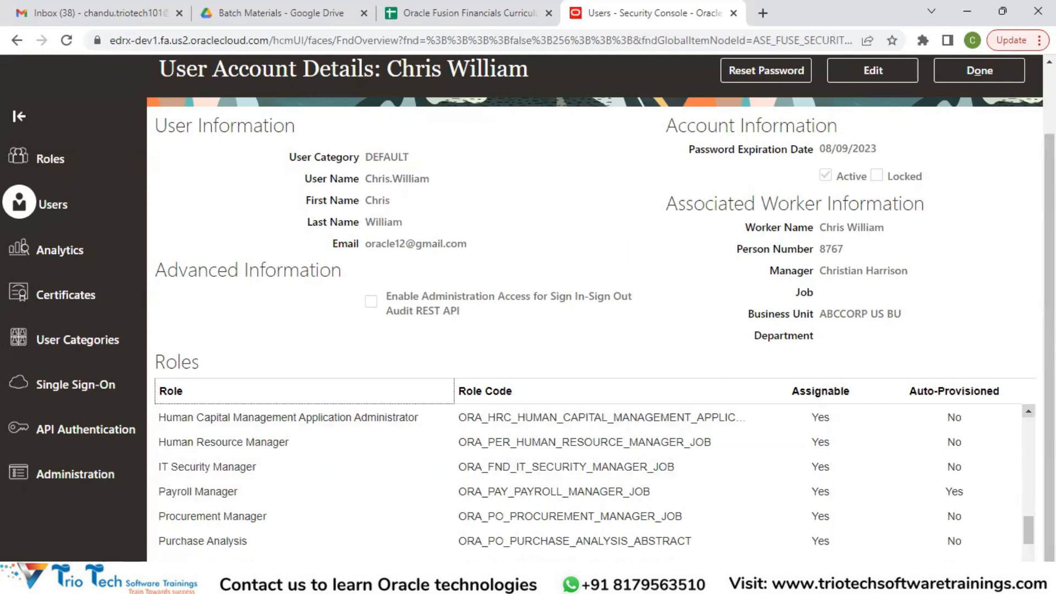
pyautogui.click(1029, 410)
pyautogui.scroll(5, 594, 484)
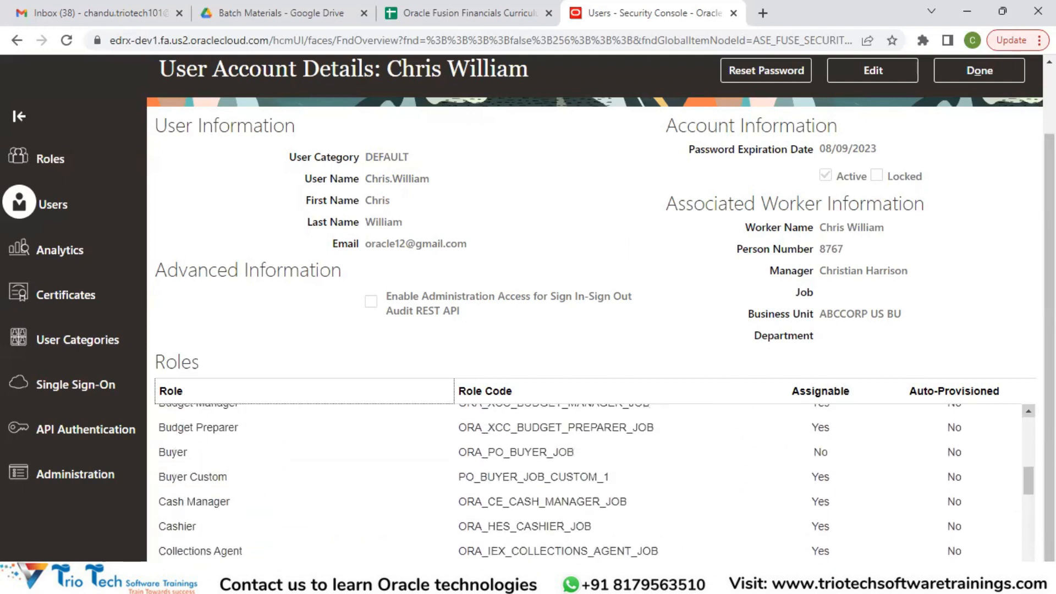
pyautogui.scroll(2, 342, 488)
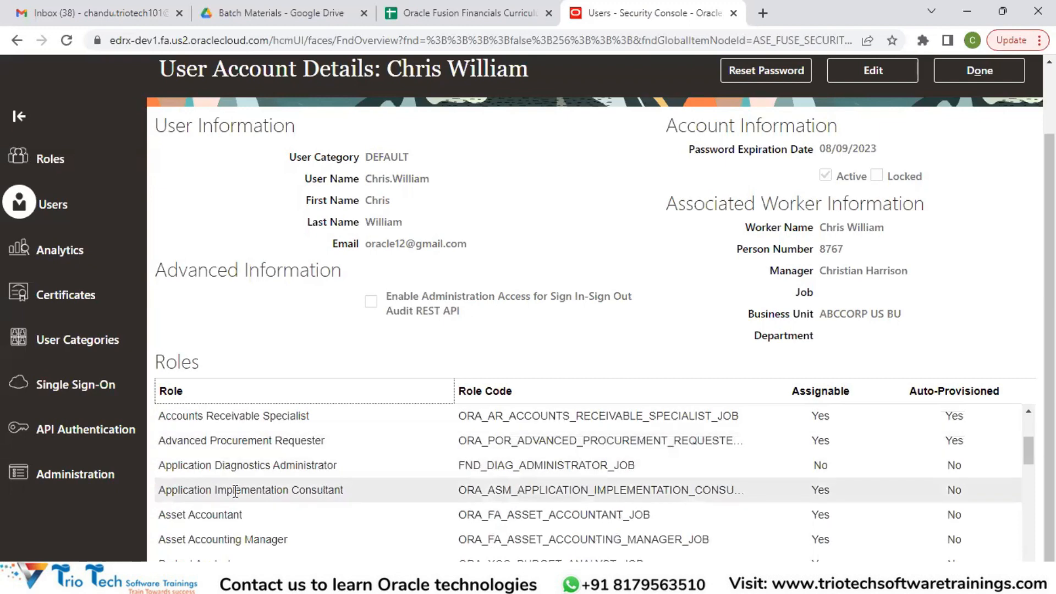
pyautogui.scroll(2, 913, 209)
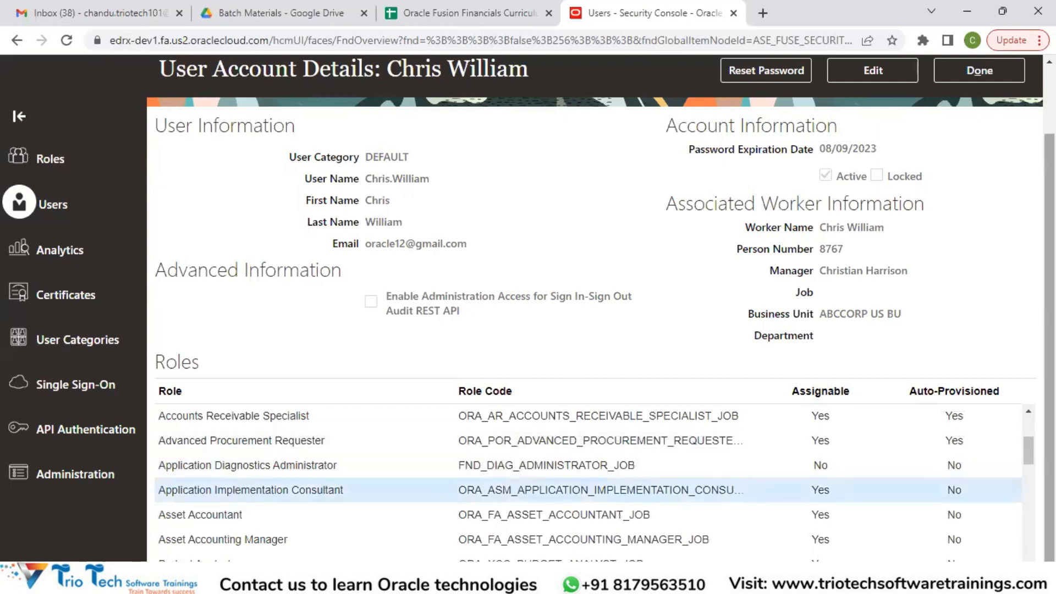
# Compare the Settings and Actions options of the administrator's account with those in the new user's incognito window
pyautogui.click(1022, 99)
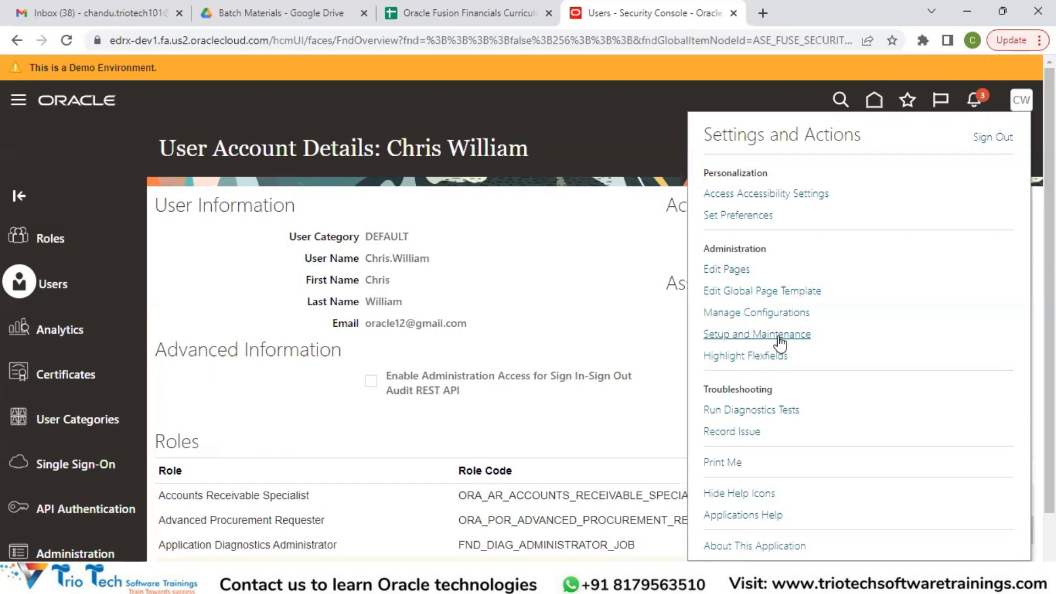
pyautogui.click(595, 121)
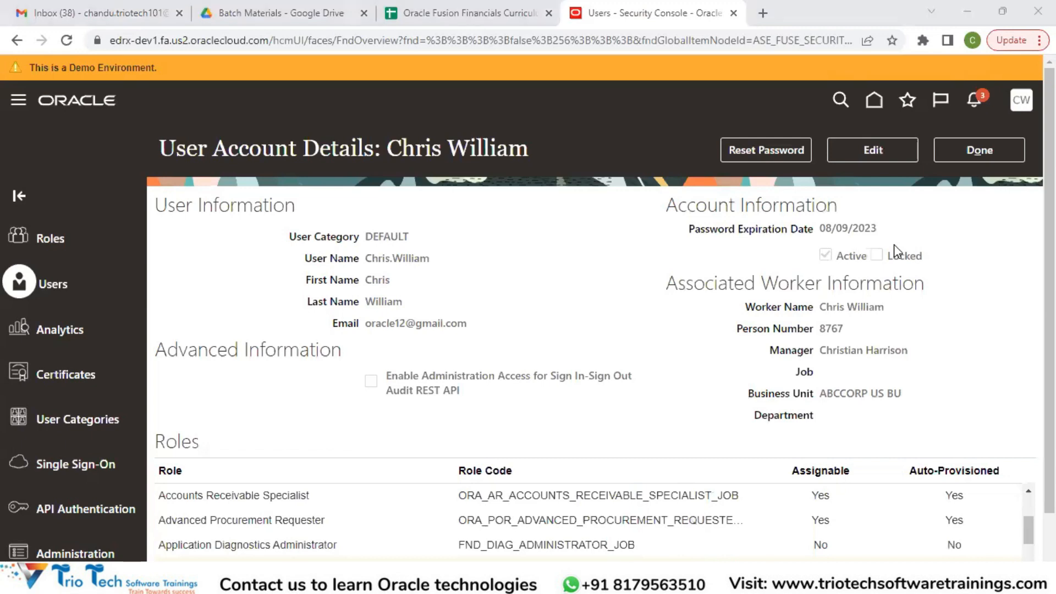
pyautogui.hotkey('alt', 'Tab')
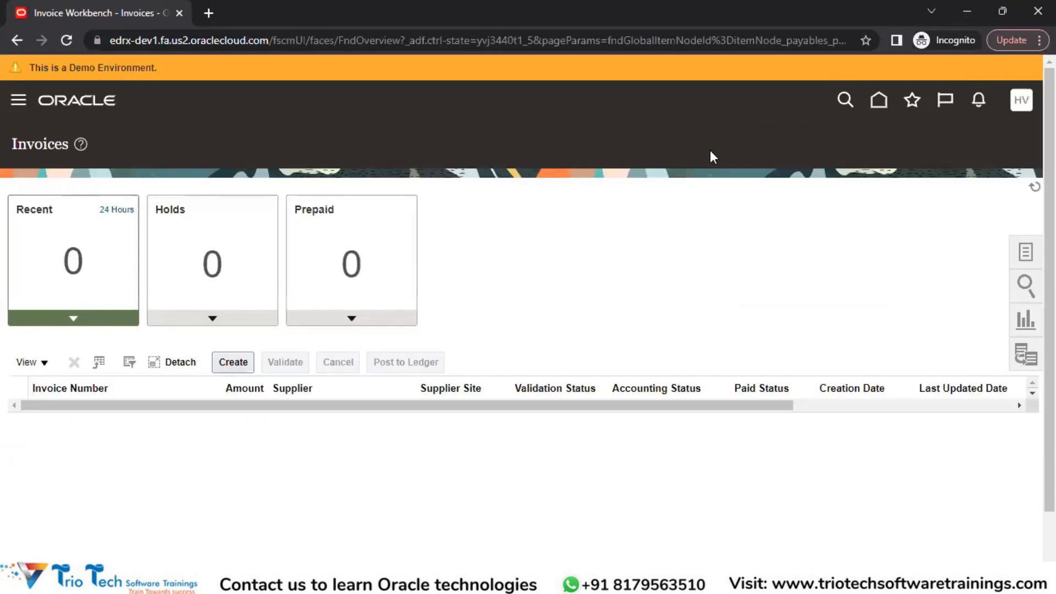
pyautogui.click(1022, 102)
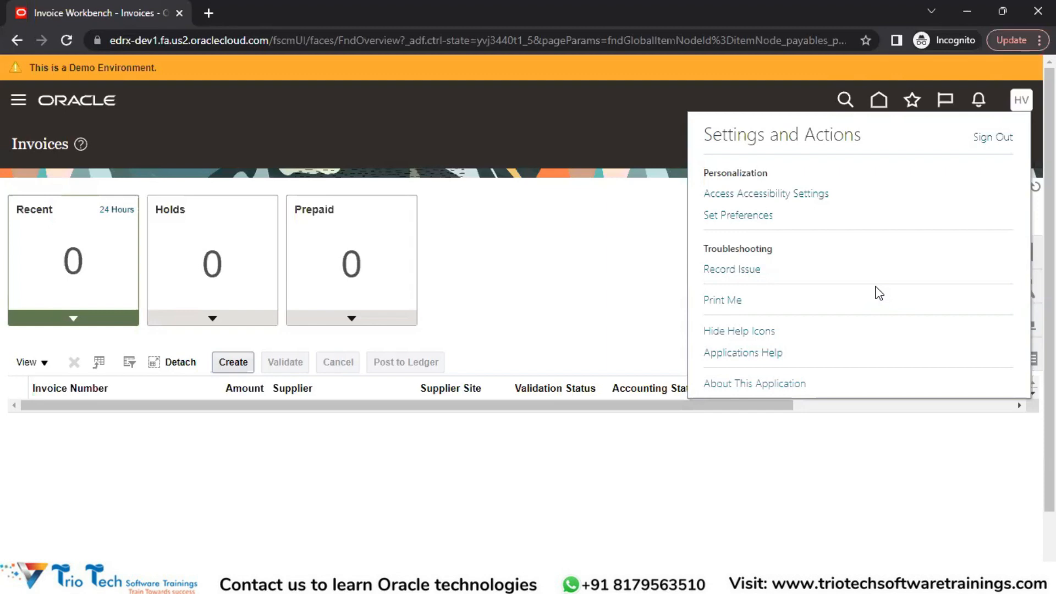
pyautogui.click(552, 235)
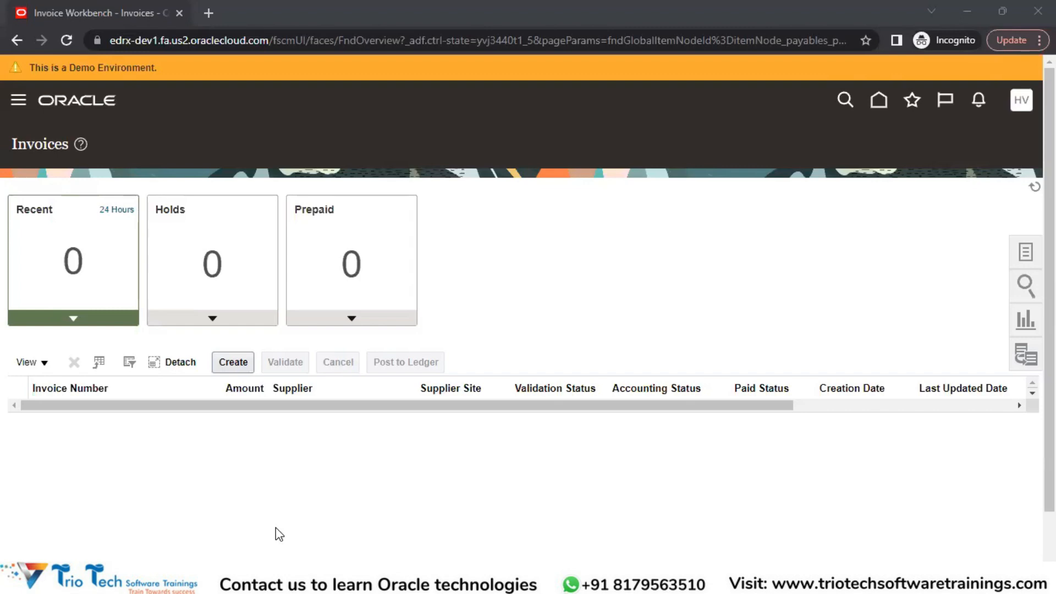
# View the About This Application information from the new user's session and close it
pyautogui.click(1020, 104)
pyautogui.click(1020, 105)
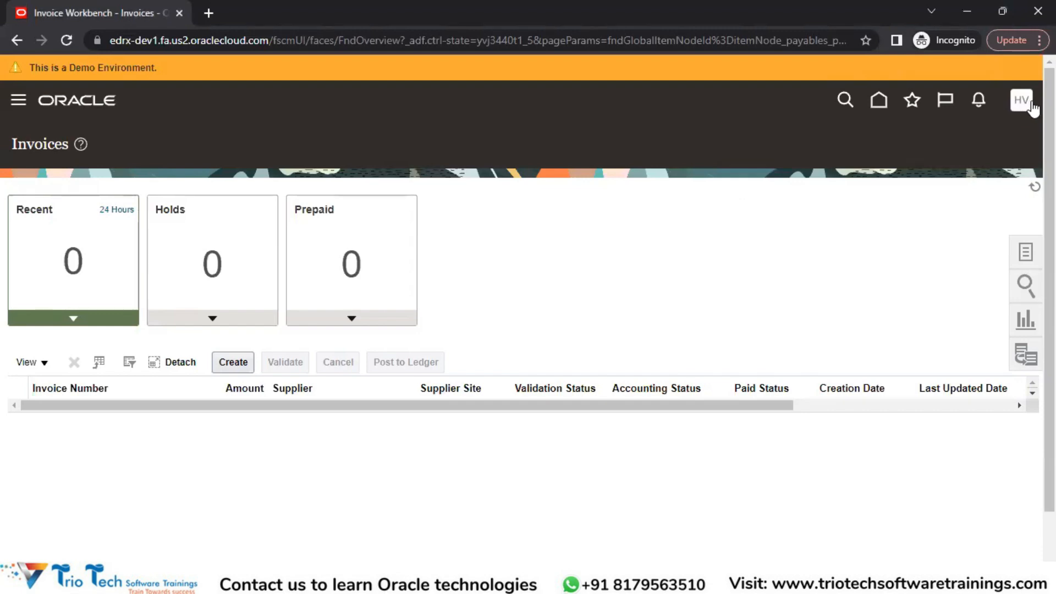
pyautogui.click(1032, 106)
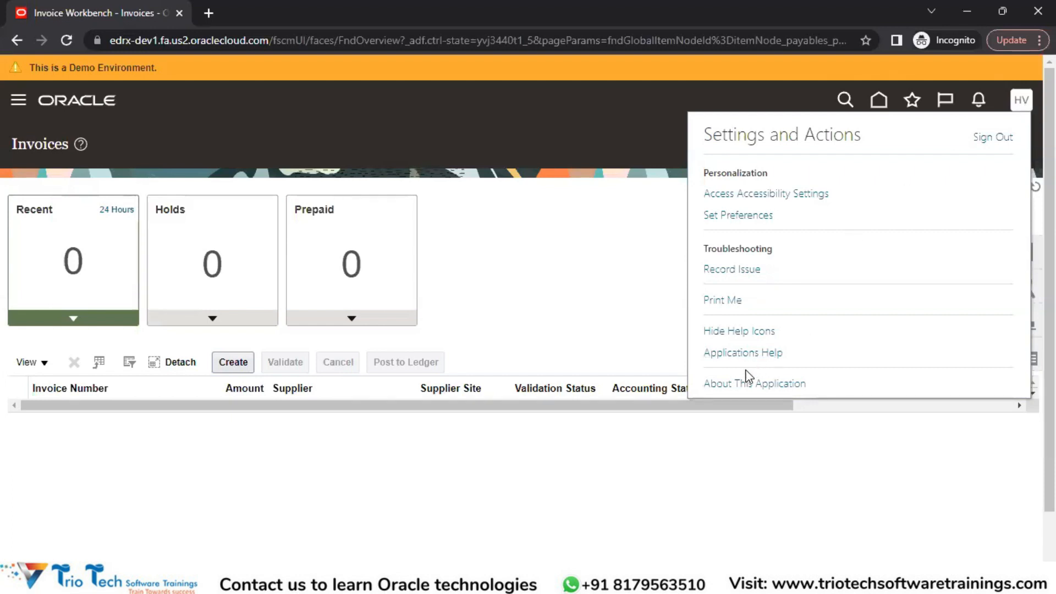
pyautogui.click(734, 384)
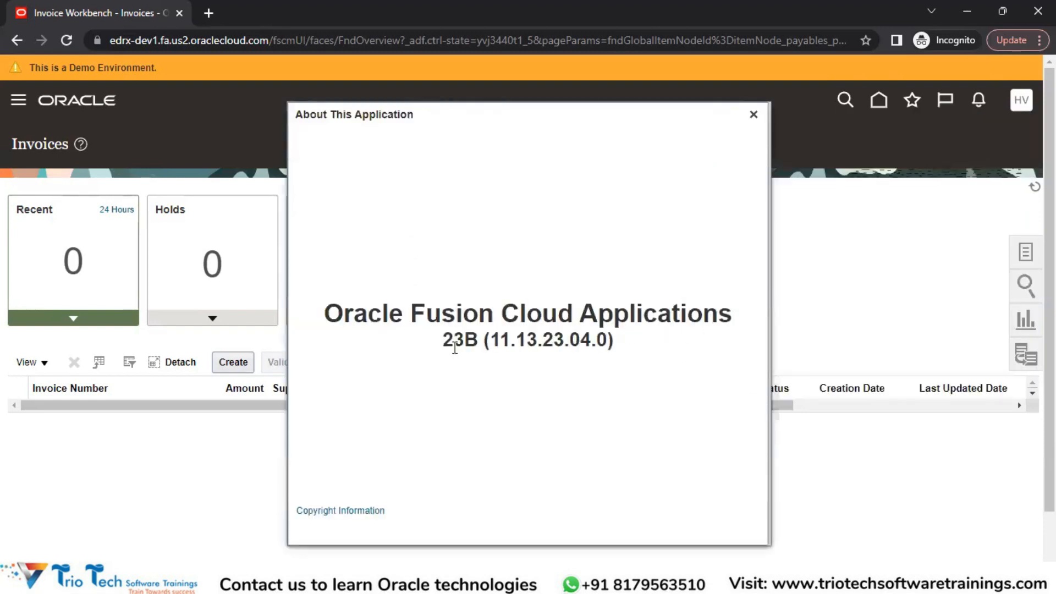
pyautogui.click(753, 114)
# Reopen About This Application, highlight the release name 23B and the 04 part of the version number, and close the dialog
pyautogui.click(1019, 102)
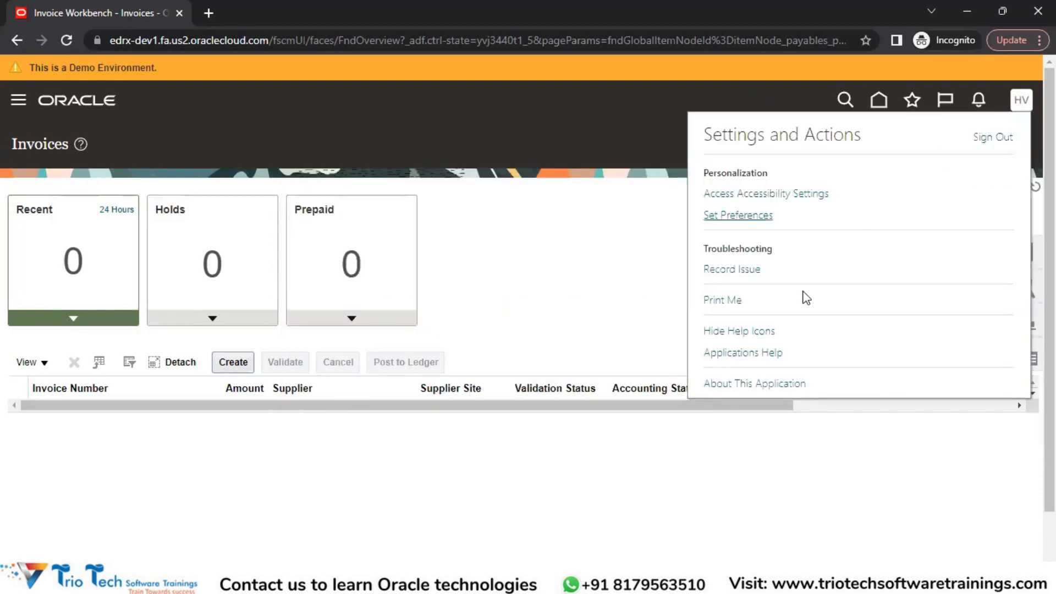
pyautogui.click(754, 384)
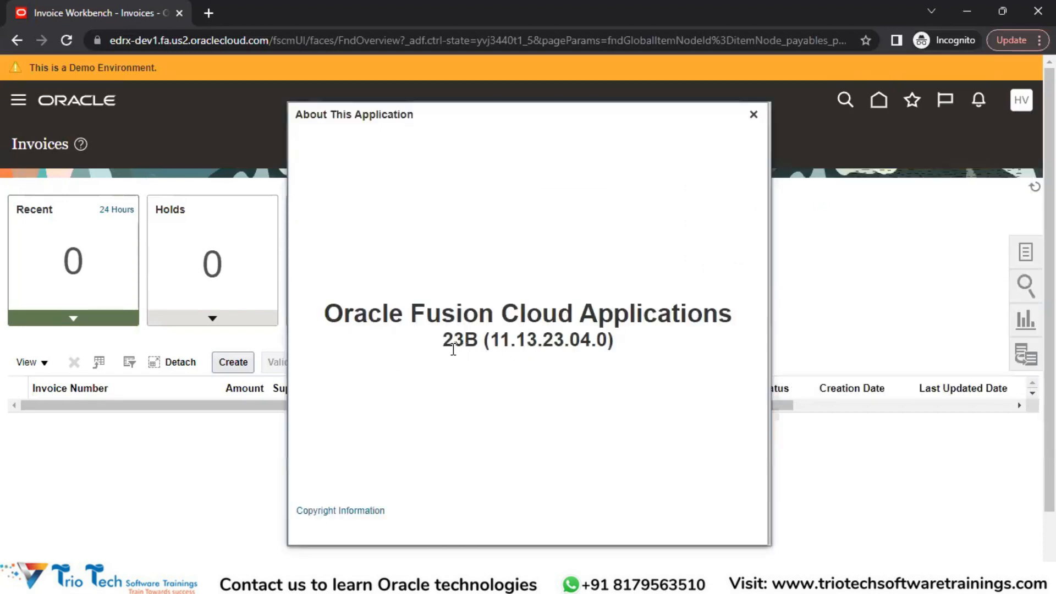
pyautogui.moveTo(446, 349); pyautogui.dragTo(477, 344)
pyautogui.doubleClick(467, 344)
pyautogui.moveTo(591, 342); pyautogui.dragTo(574, 344)
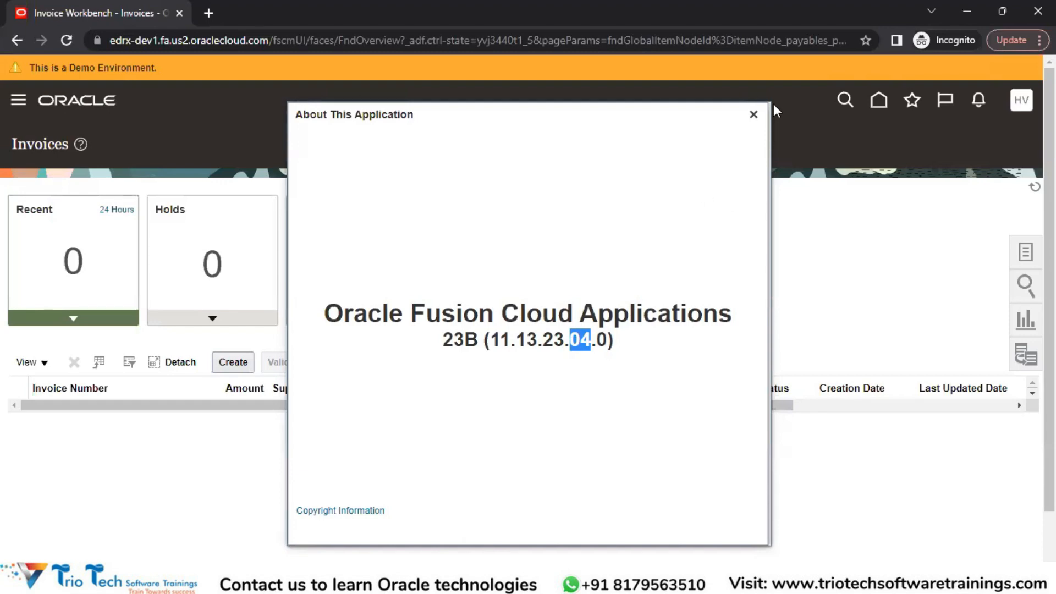
pyautogui.click(754, 114)
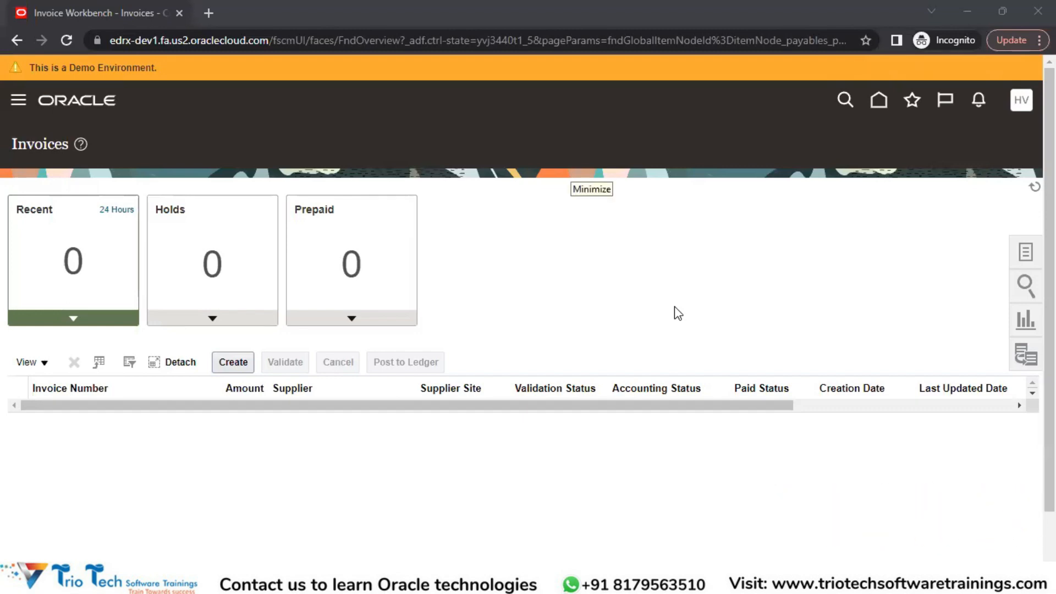
pyautogui.click(570, 278)
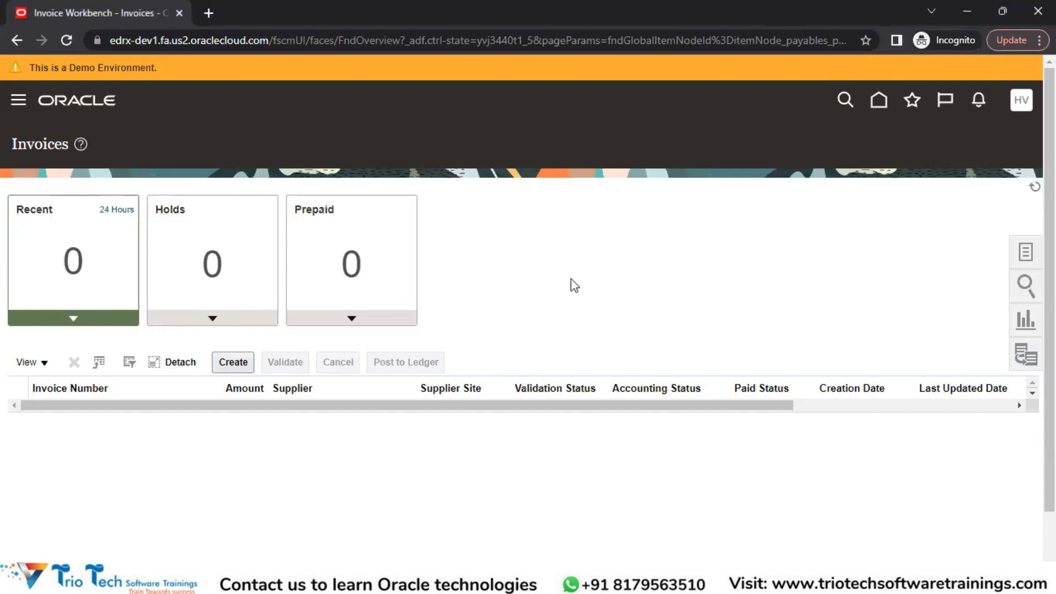